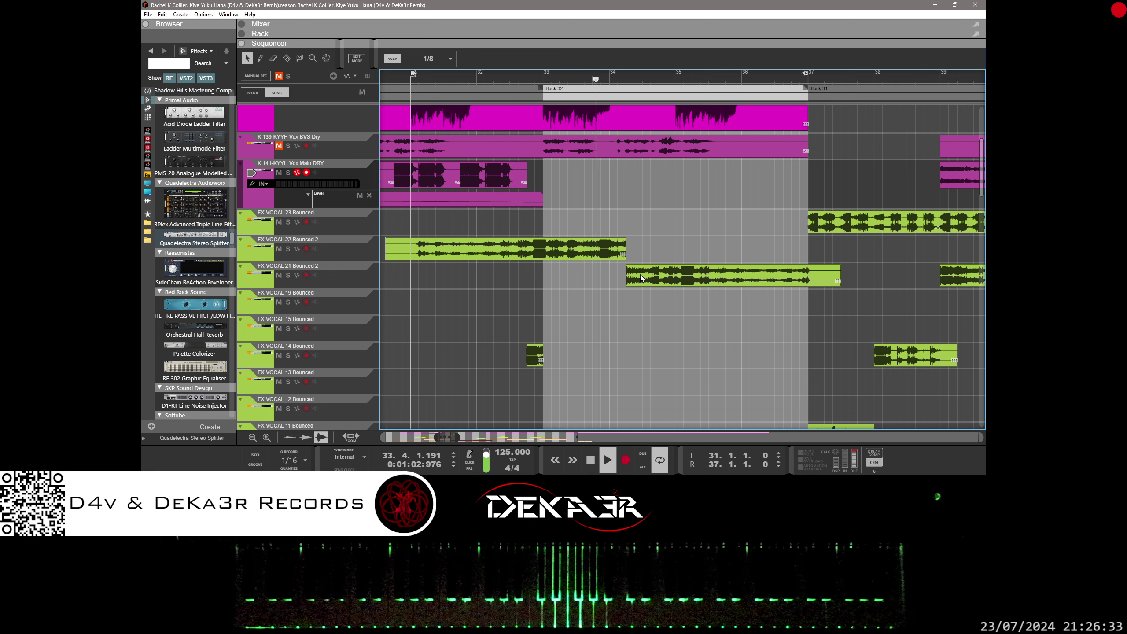
Try trimming the FX VOCAL 21 clip's start to 34.2.3 and shifting the trimmed clip by an eighth note.
left_click(620, 254)
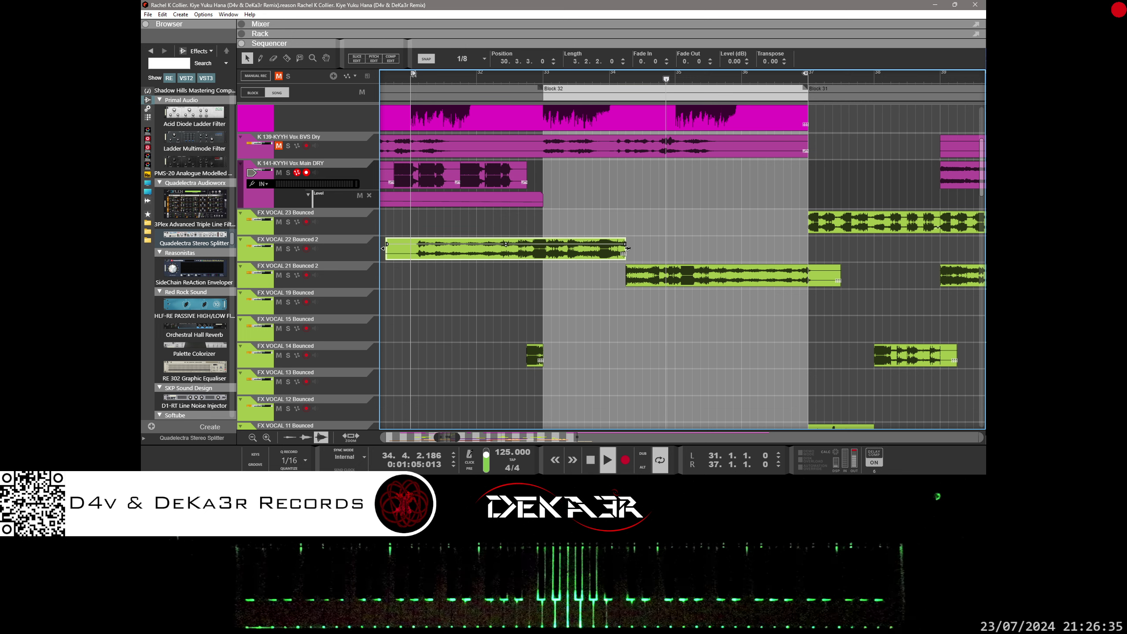
left_click(637, 277)
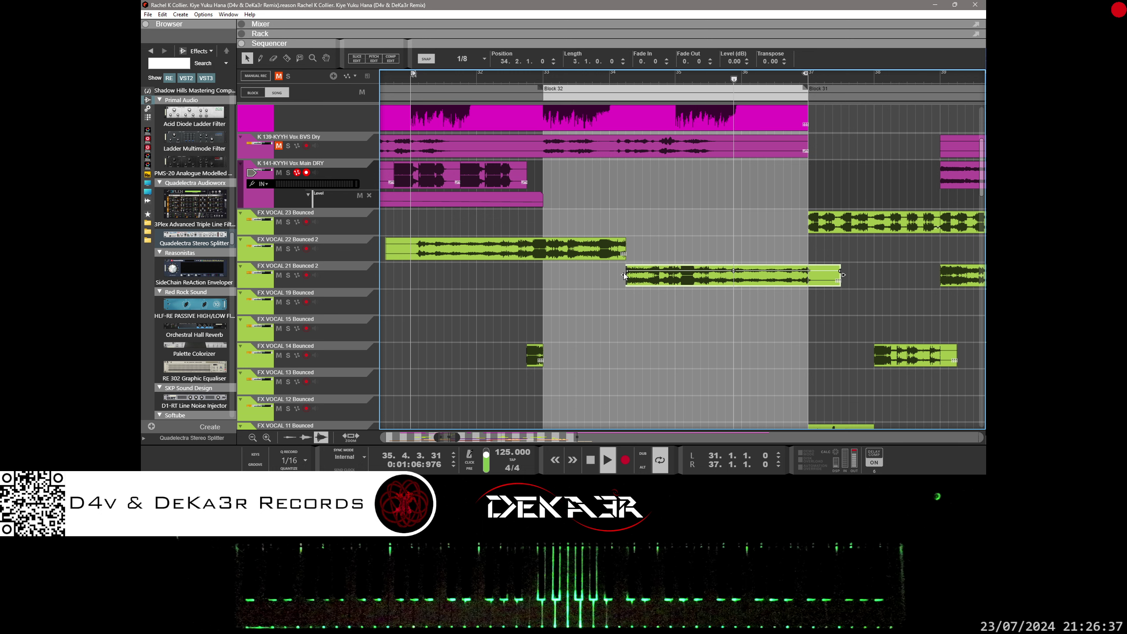
left_click(624, 274)
left_click(625, 275)
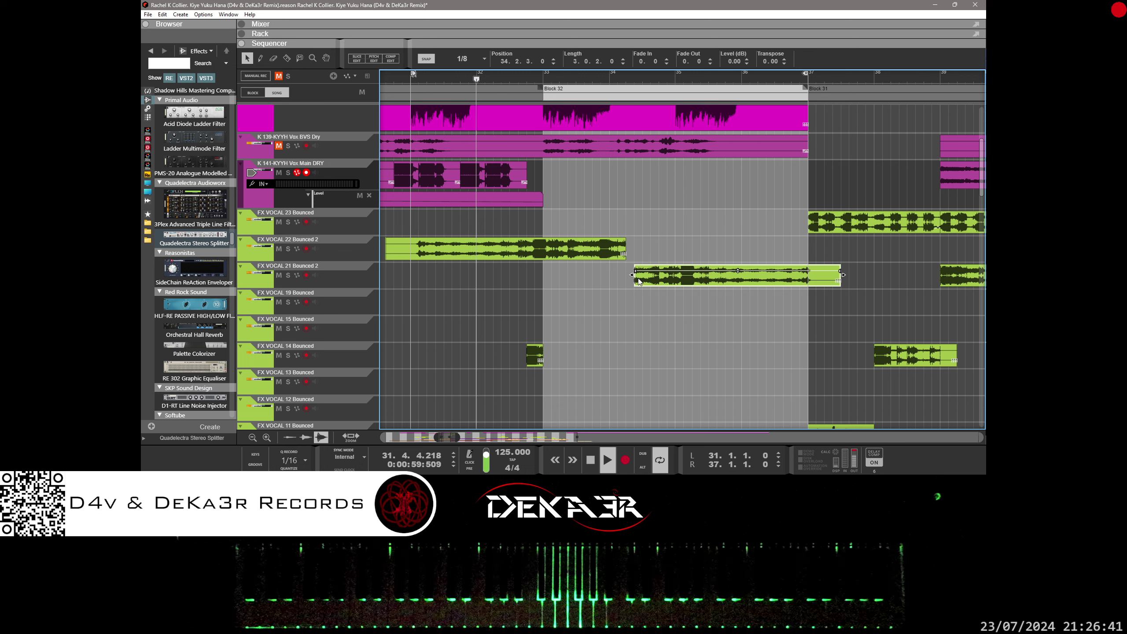
left_click_drag(624, 274, 631, 276)
left_click(643, 252)
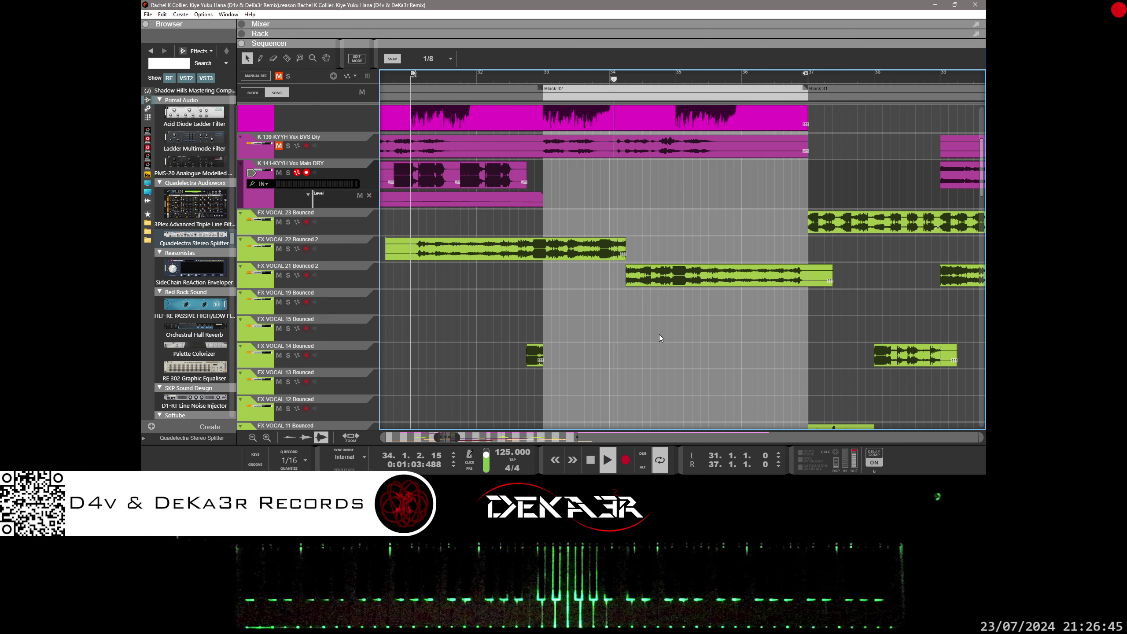
left_click_drag(625, 275, 634, 275)
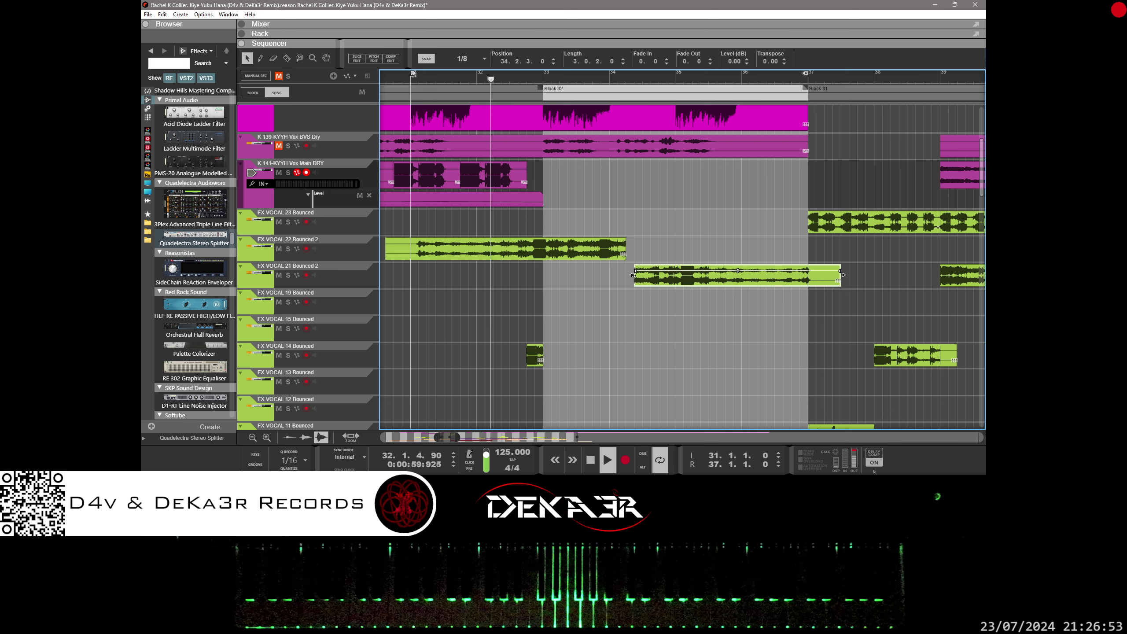
Try extending the FX VOCAL 22 clip's end by an eighth note, trim it back, and save the song.
left_click(625, 253)
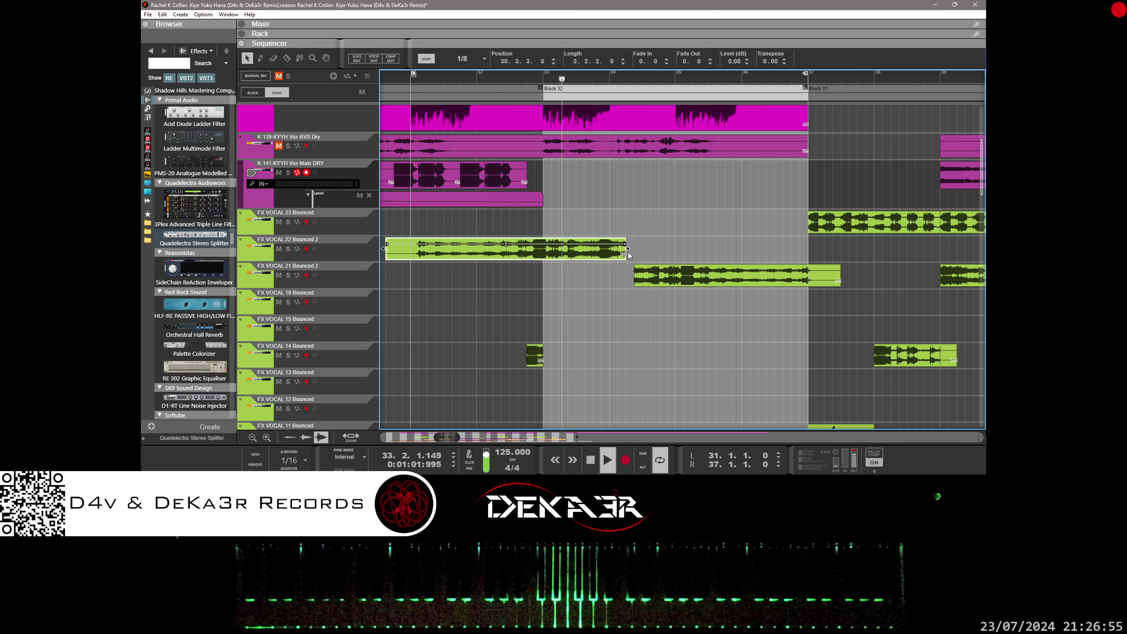
left_click_drag(629, 249, 636, 249)
left_click(626, 284)
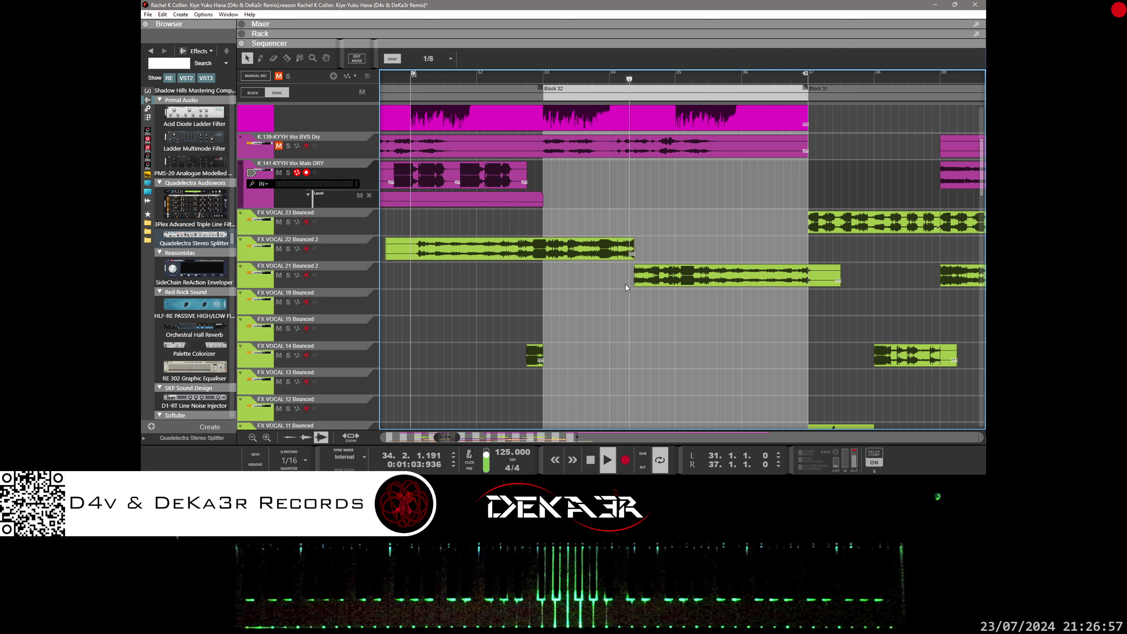
left_click(628, 249)
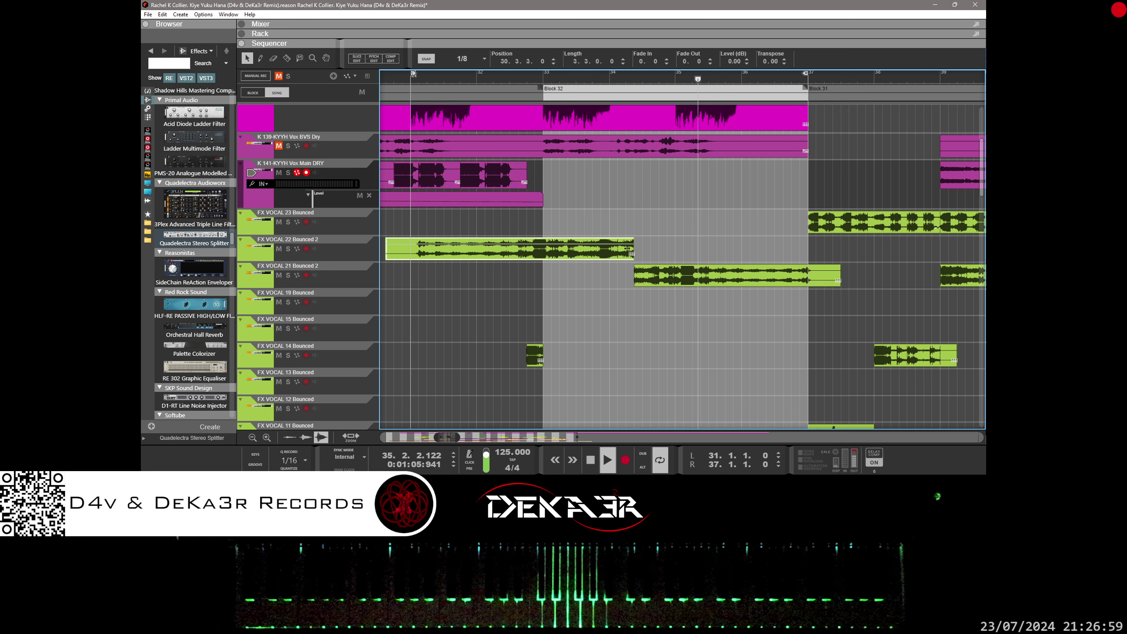
left_click_drag(627, 249, 620, 250)
left_click(628, 281)
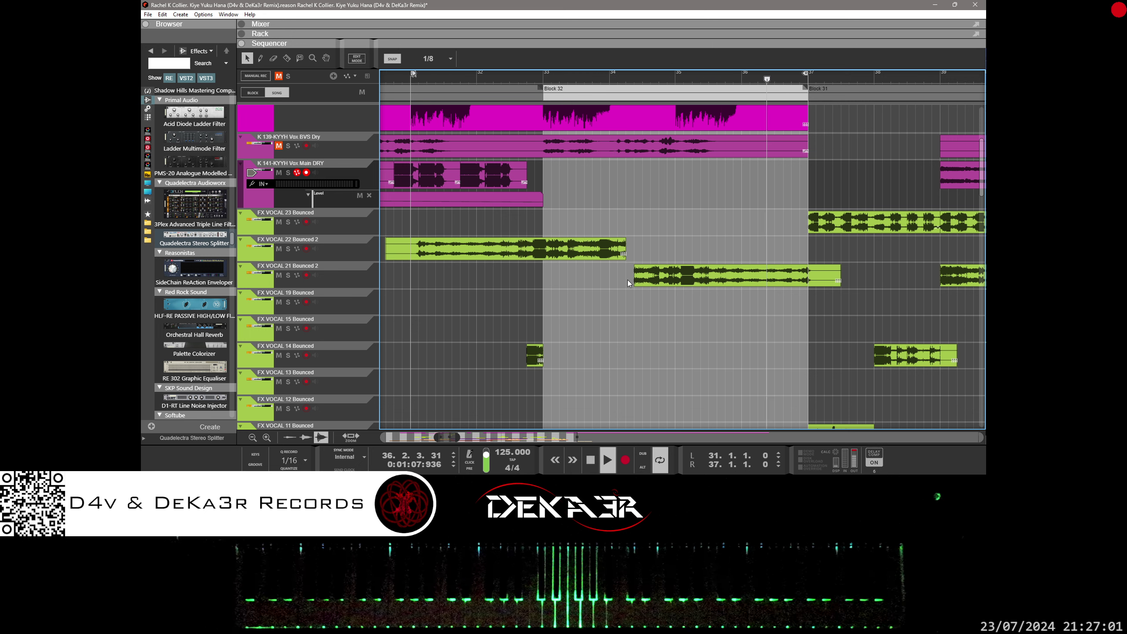
key("ctrl+s")
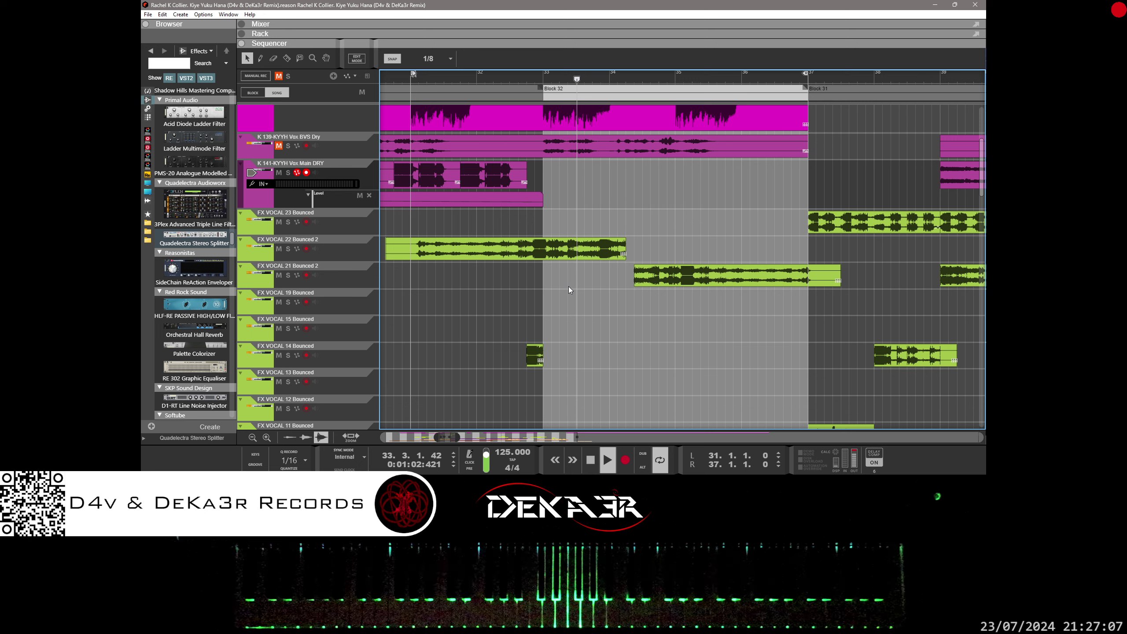
Split the FX VOCAL 22 clip at bar 33 and one beat before it, and delete the one-beat slice between the cuts.
left_click(287, 58)
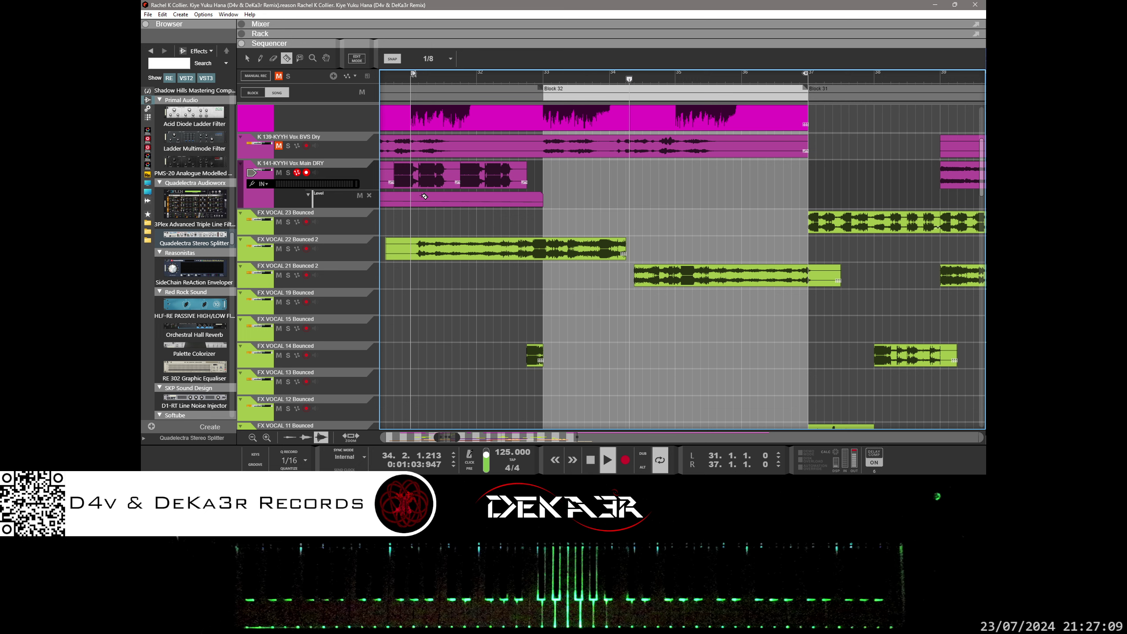
left_click(543, 250)
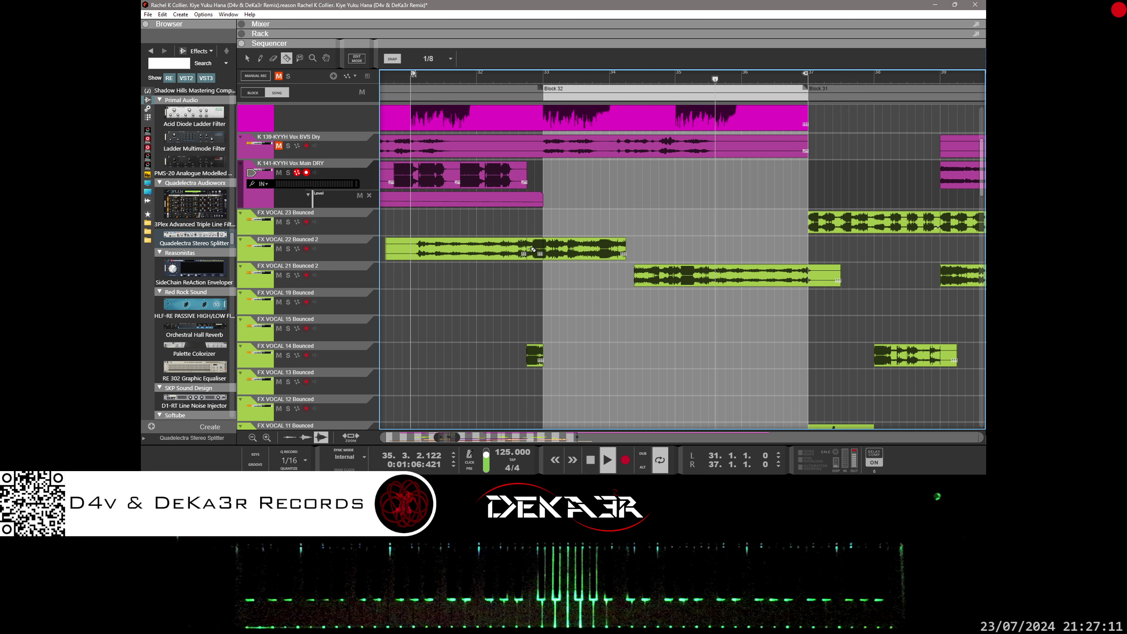
key("q")
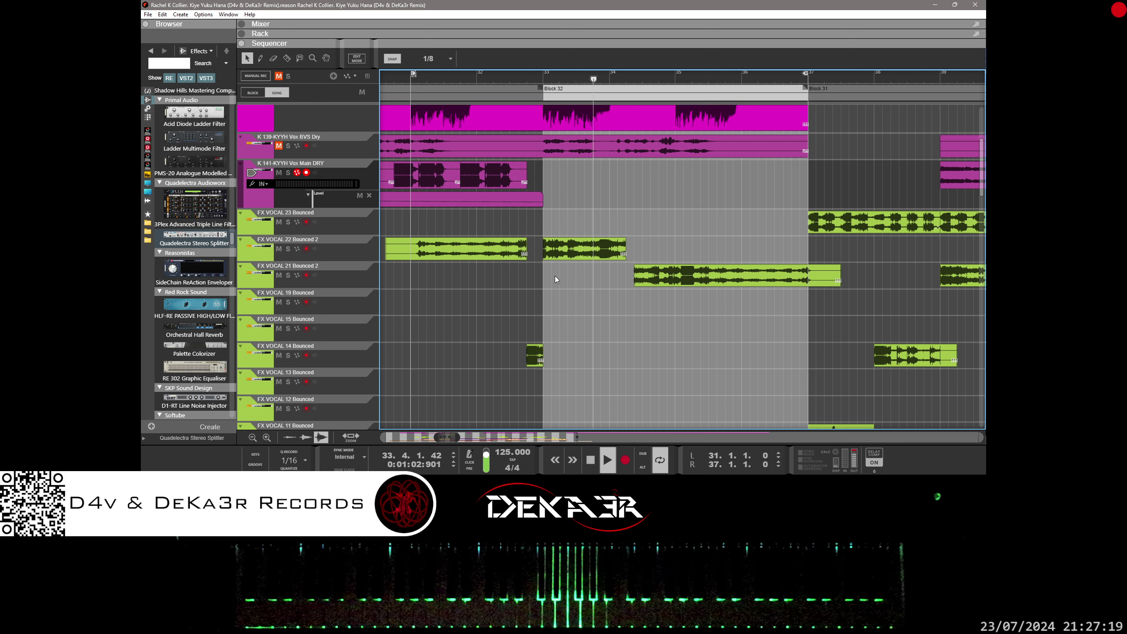
Try moving the second FX VOCAL 22 clip an eighth note later to 33.1.3 and extending its start back to bar 33.
left_click_drag(610, 254, 618, 252)
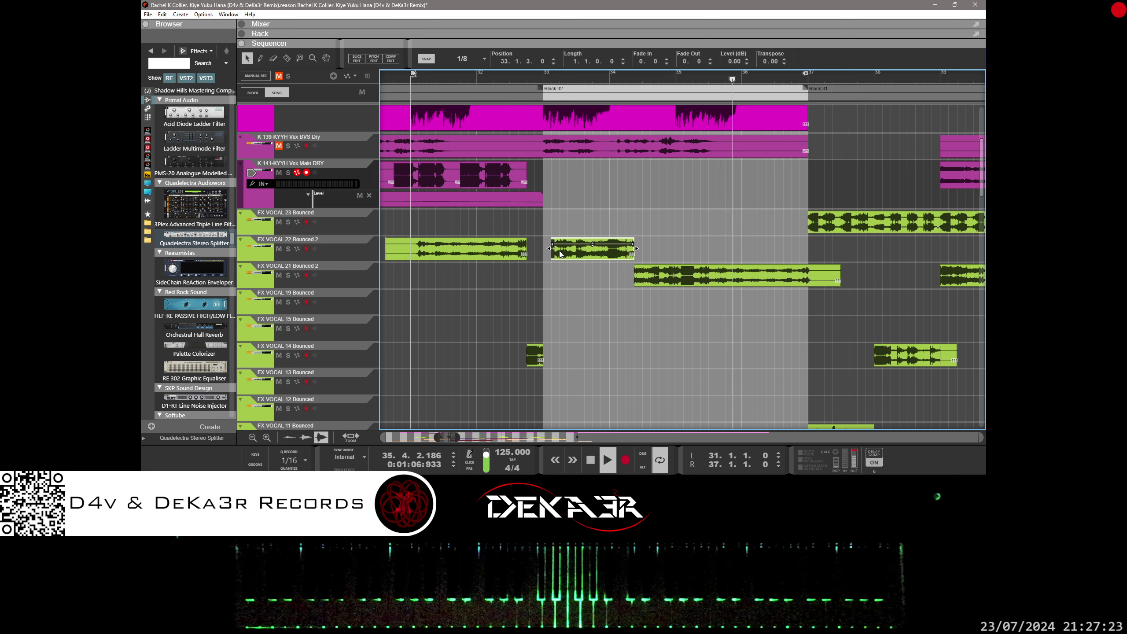
key("KP_1")
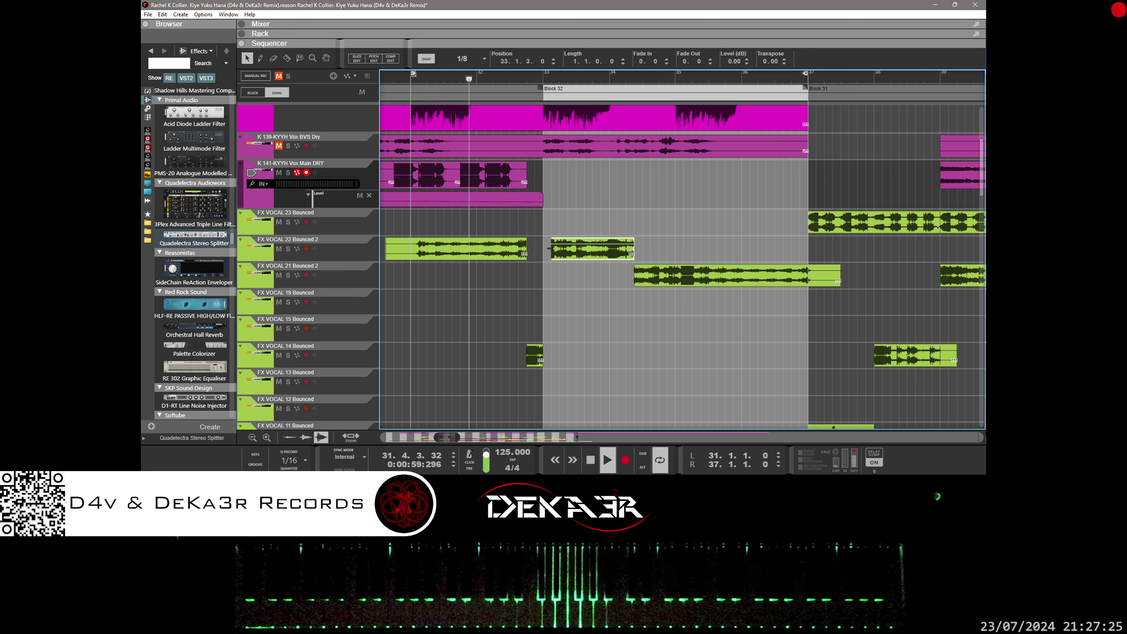
left_click_drag(554, 253, 548, 254)
left_click(560, 273)
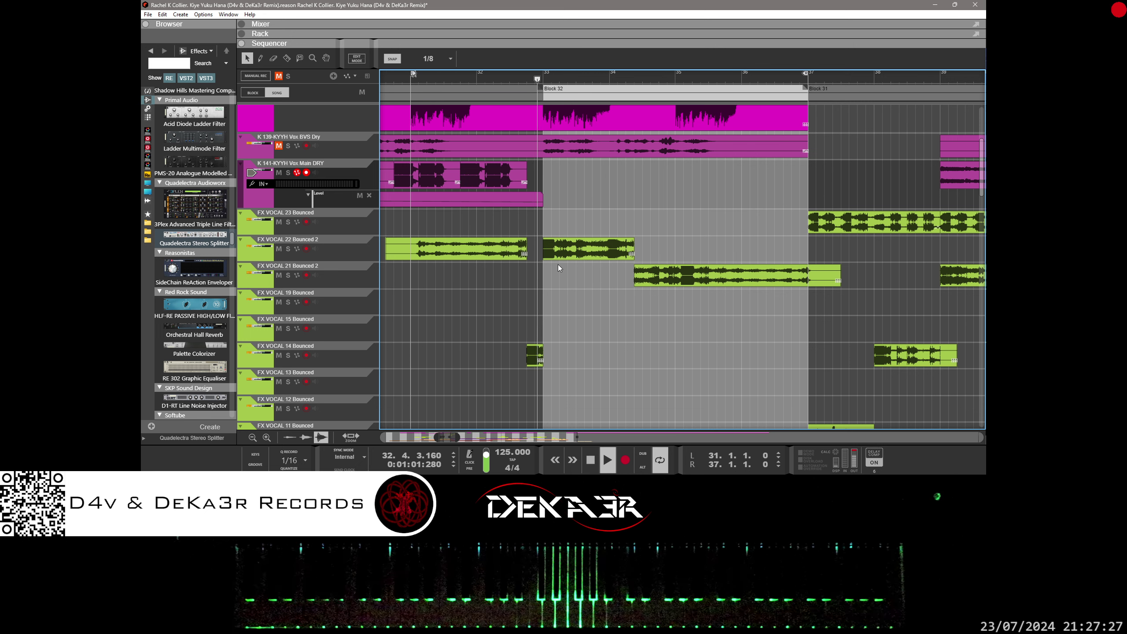
Restore the second FX VOCAL 22 clip to bar 33 at its one-bar-one-beat length and extend the FX VOCAL 21 clip's start to 34.2.1.
left_click(549, 253)
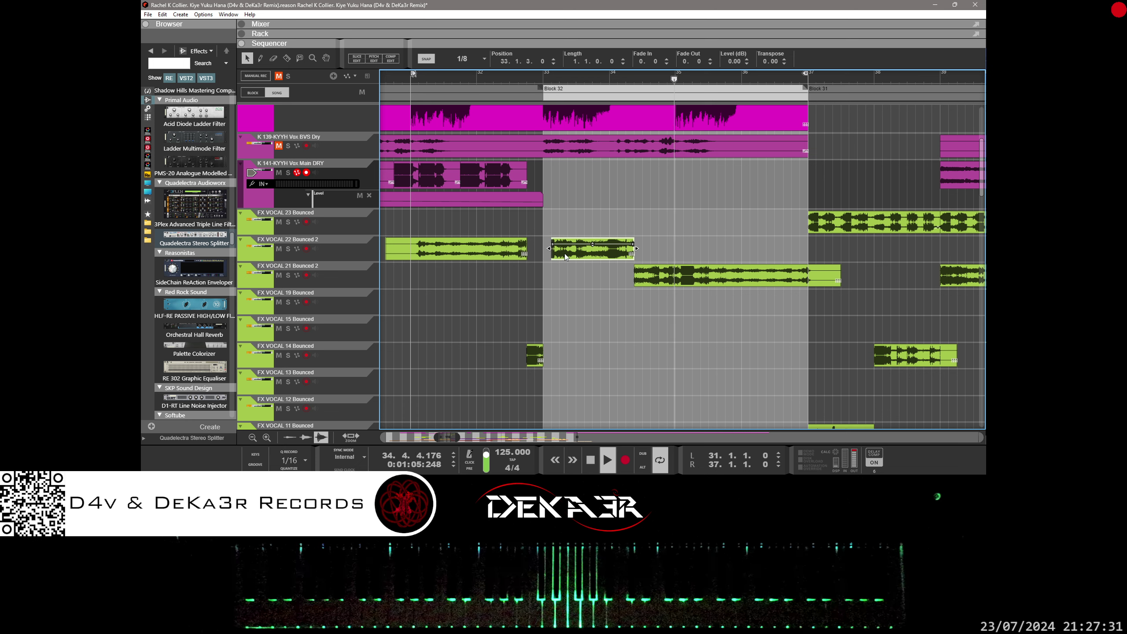
mouse_move(633, 252)
left_mouse_down()
mouse_move(626, 273)
mouse_move(626, 253)
left_mouse_up()
key("space")
key("space")
left_click(644, 256)
left_click(632, 271)
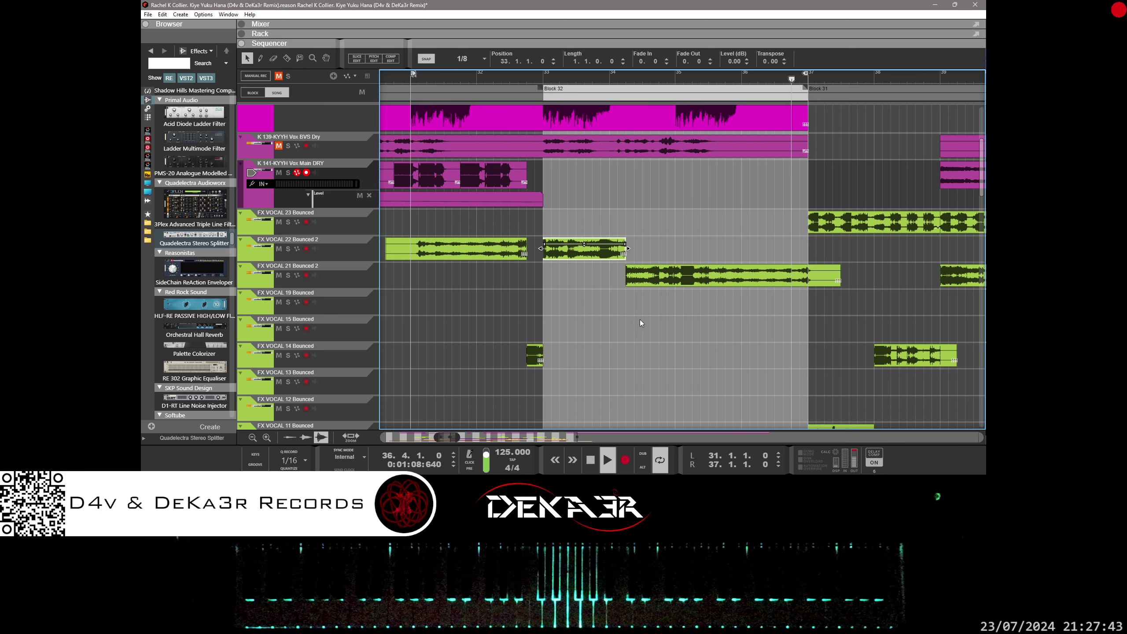
Save the song and move the clips at bars 37 and 38 on FX VOCAL 14 and the tracks below it four bars later.
key("ctrl+s")
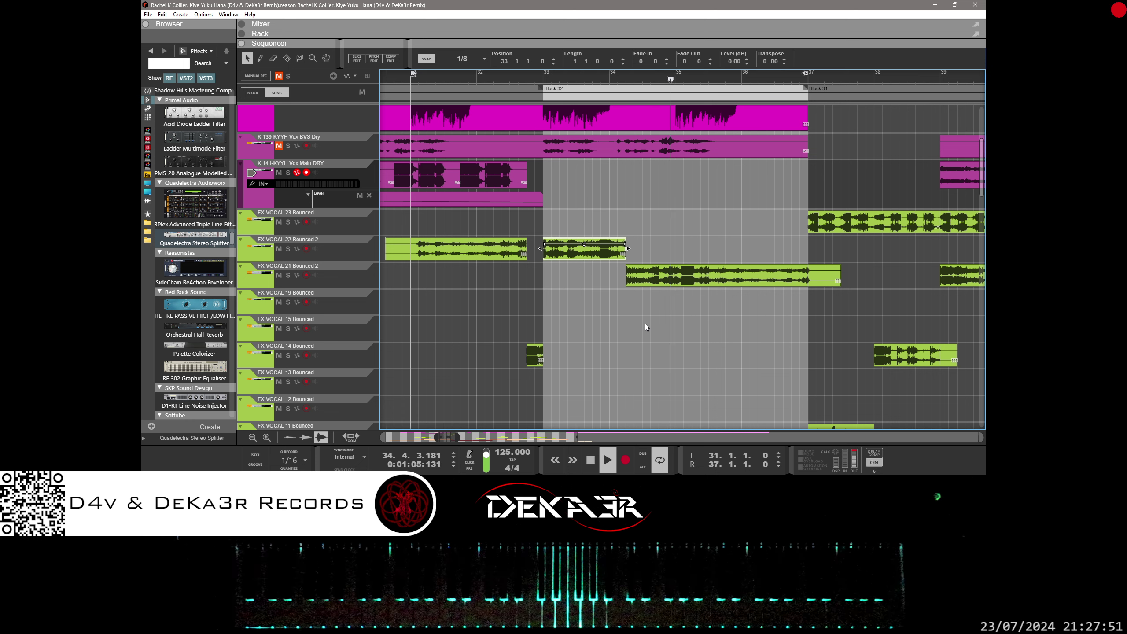
left_click(695, 313)
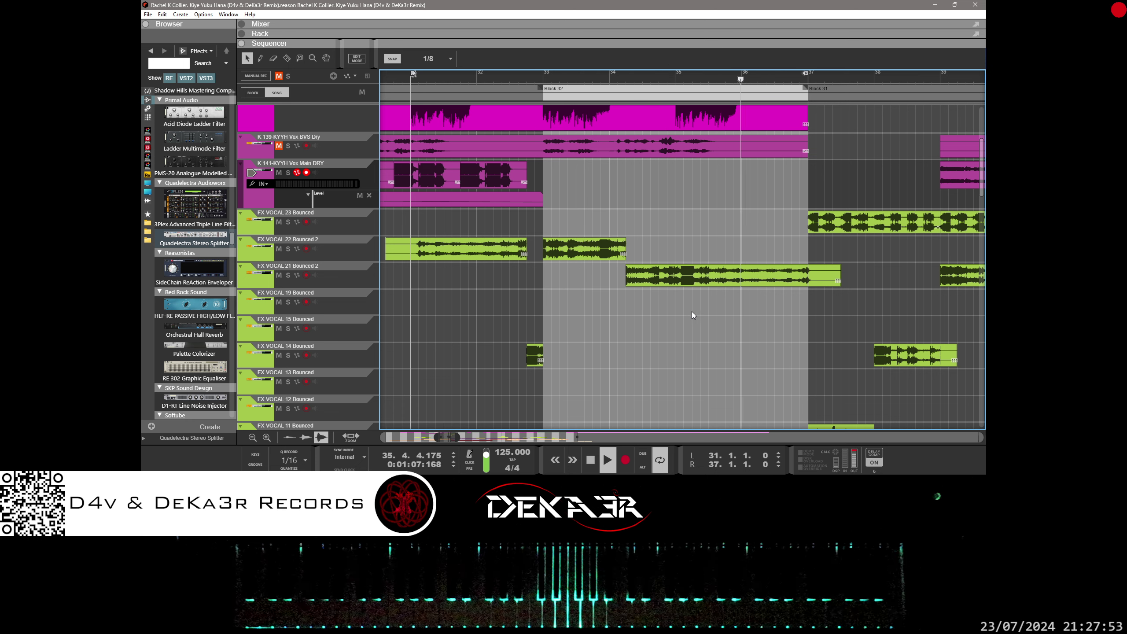
left_click_drag(456, 437, 492, 437)
scroll(592, 249, "down", 5)
left_click_drag(593, 193, 527, 375)
left_click_drag(533, 266, 619, 267)
scroll(595, 254, "up", 5)
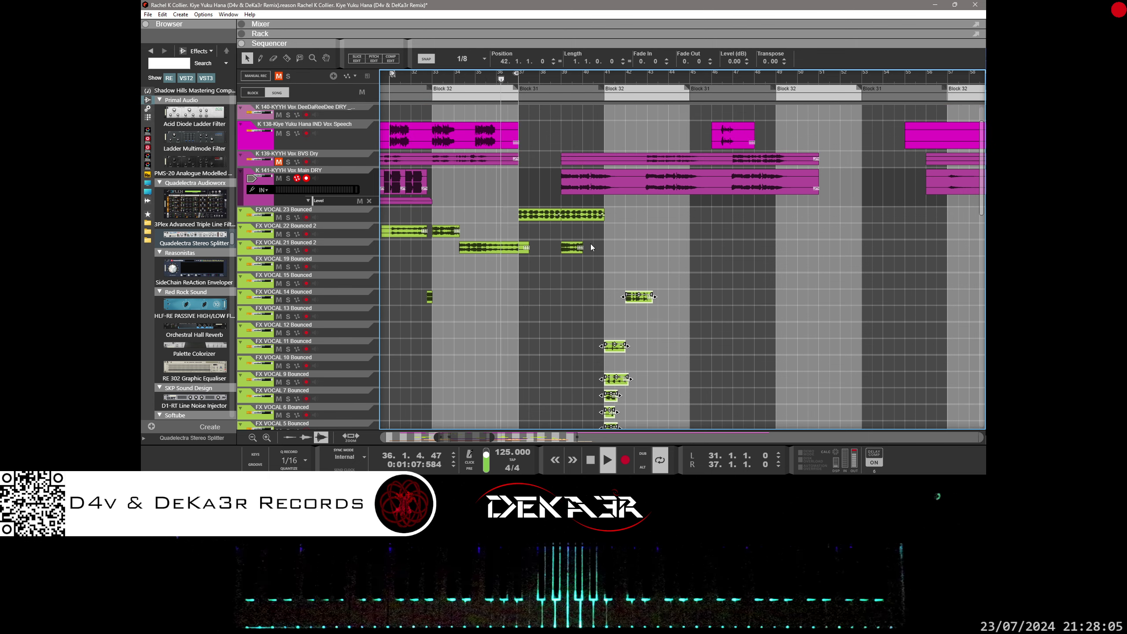
Set the snap value to Bar and move the FX VOCAL 23 clips and the FX VOCAL 21 clip at bar 39 to bar 41.
left_click(464, 58)
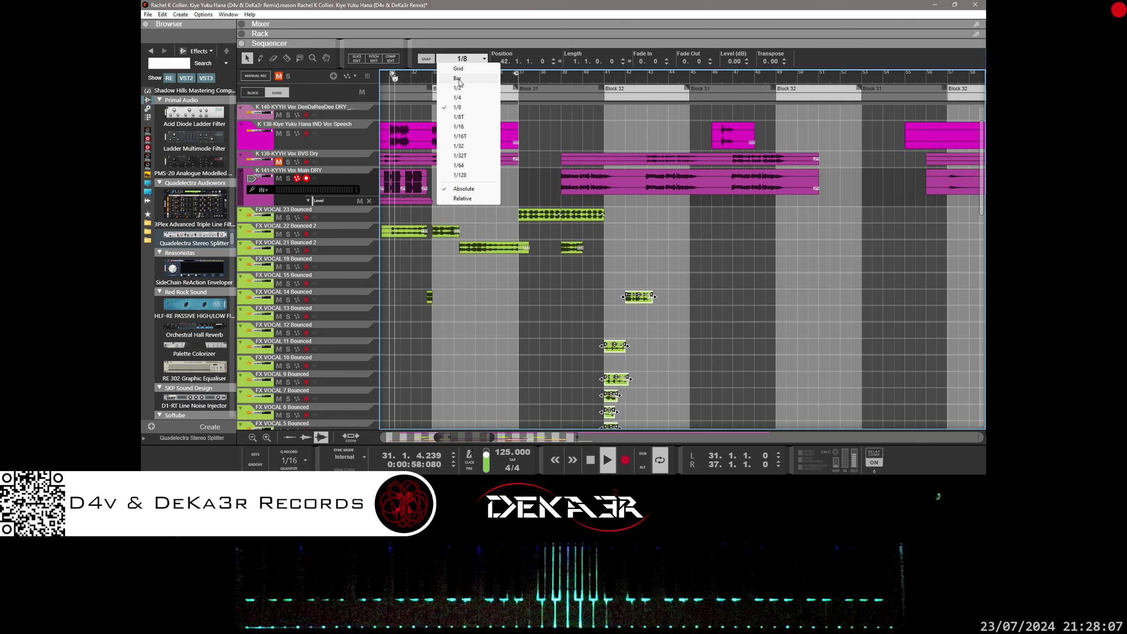
left_click(458, 78)
left_click_drag(580, 215, 623, 217)
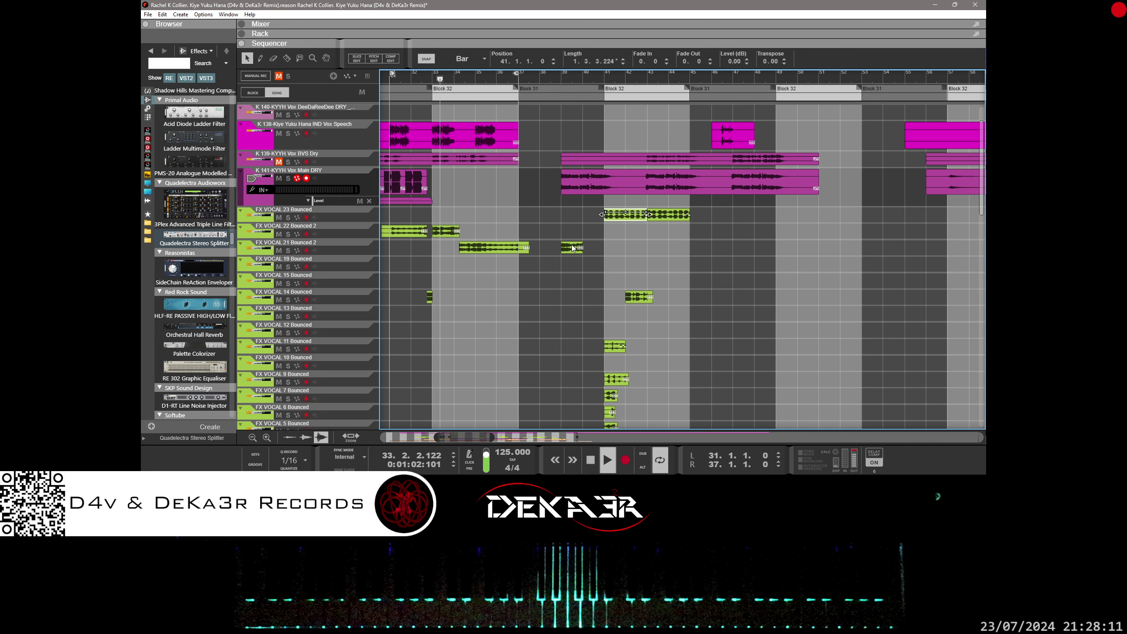
left_click_drag(572, 248, 615, 248)
Set the loop range from bar 37 to bar 41 with the left and right locators.
scroll(582, 255, "up", 2)
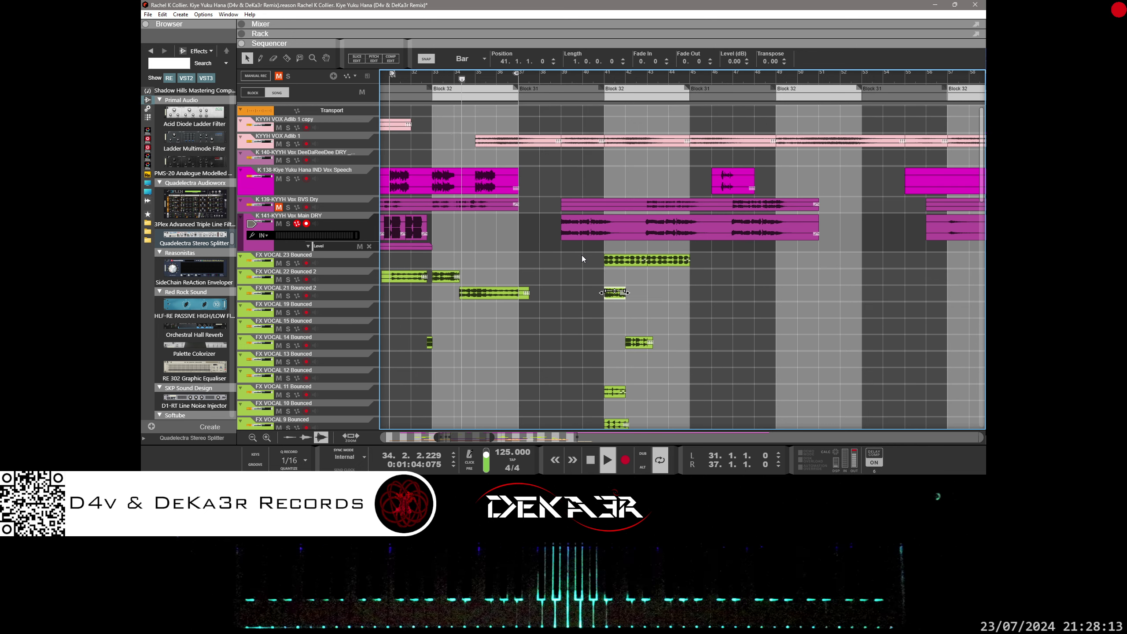
left_click_drag(517, 73, 604, 74)
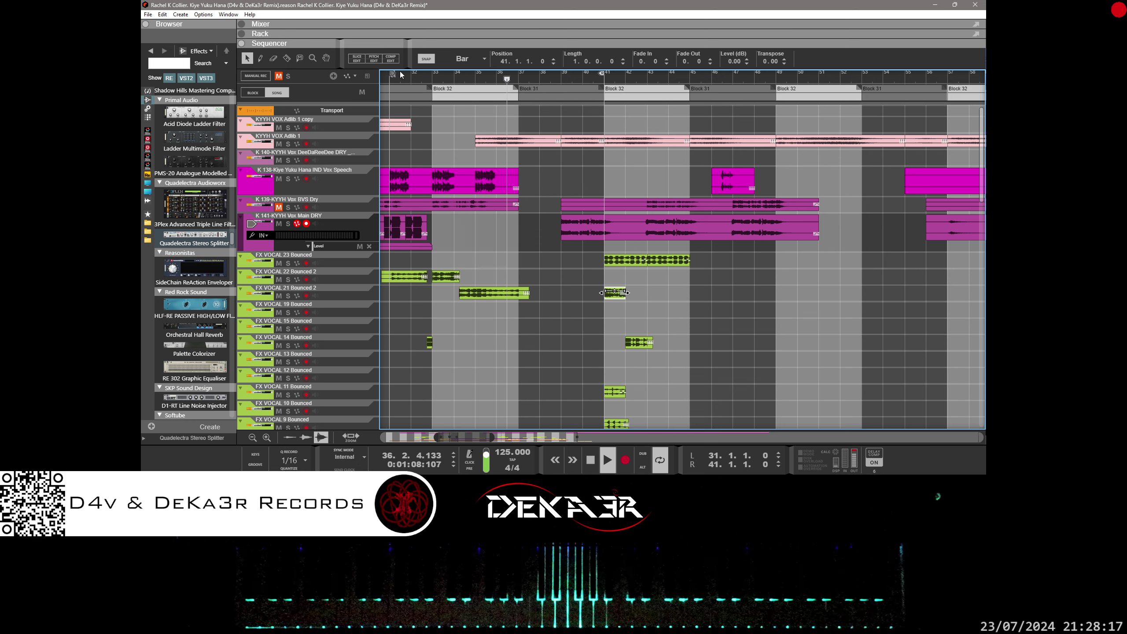
left_click_drag(394, 73, 515, 70)
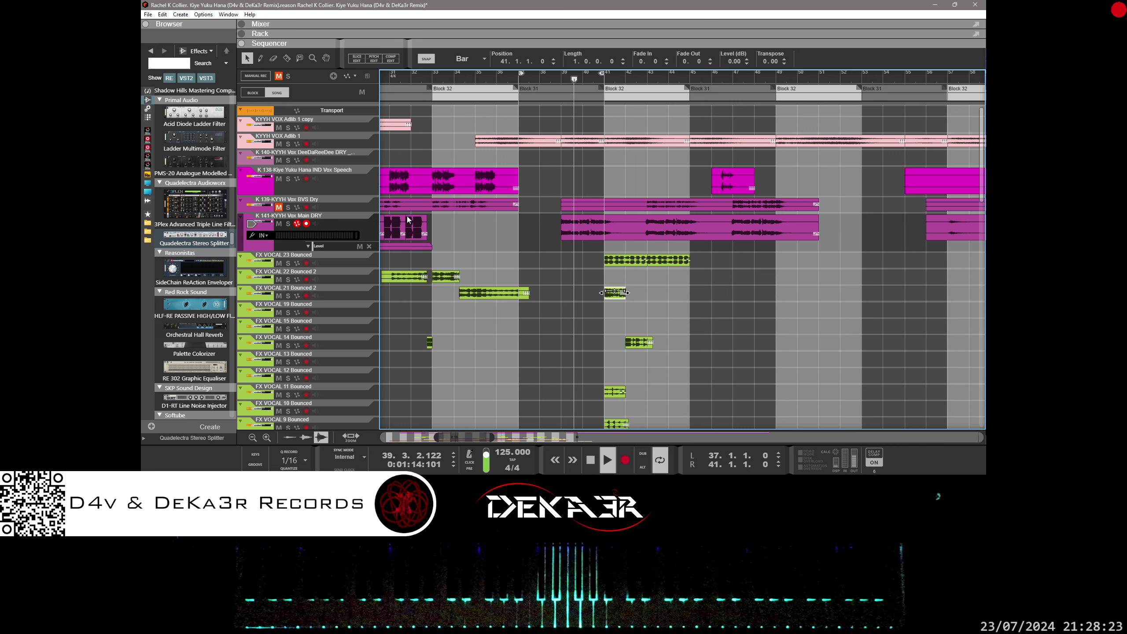
Move the Vox BVS Dry and Vox Main DRY clips from bar 39 to bar 41.
left_click(279, 224)
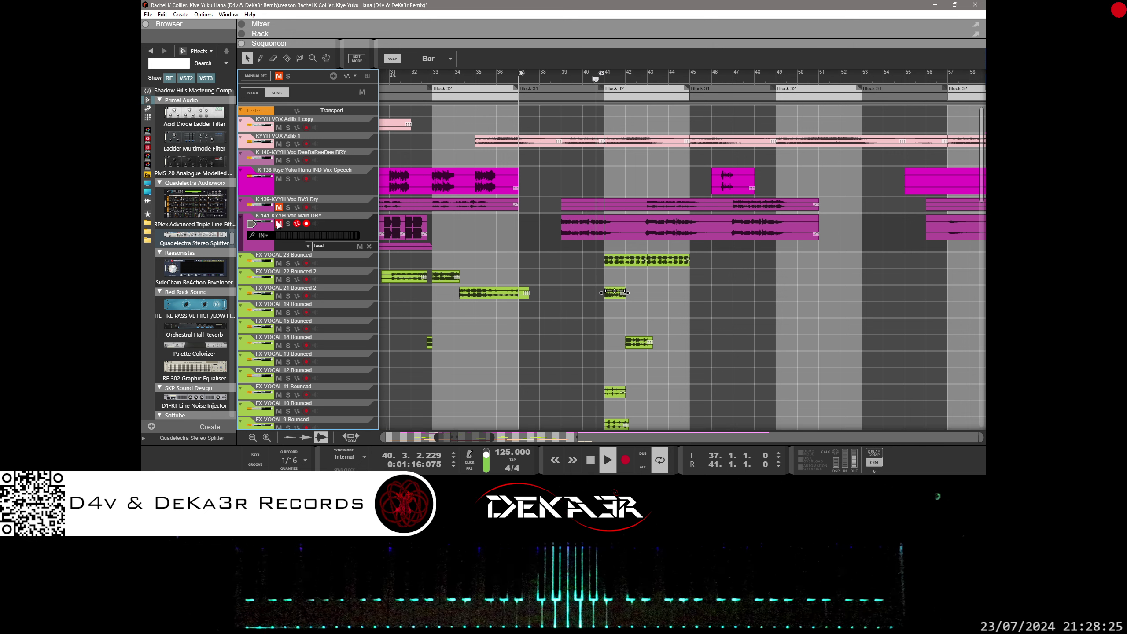
left_click(279, 224)
left_click_drag(595, 227, 673, 206)
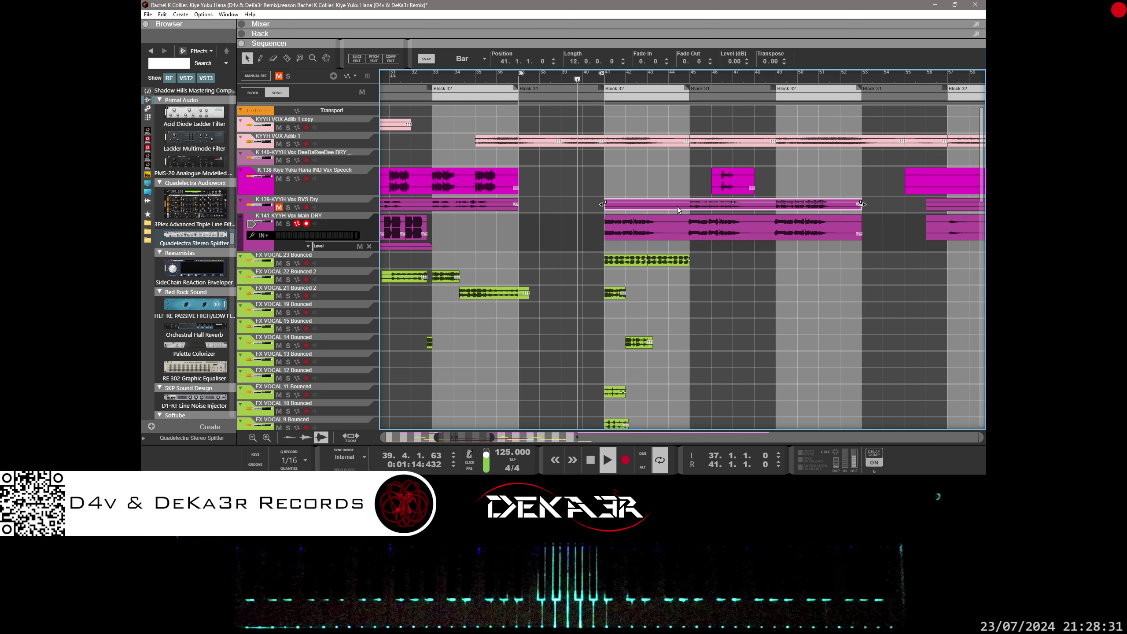
Try the first FX VOCAL 23 clip at bar 37 and return it to bar 41, keeping the FX VOCAL 21 clip at bar 41.
left_click_drag(630, 263, 552, 261)
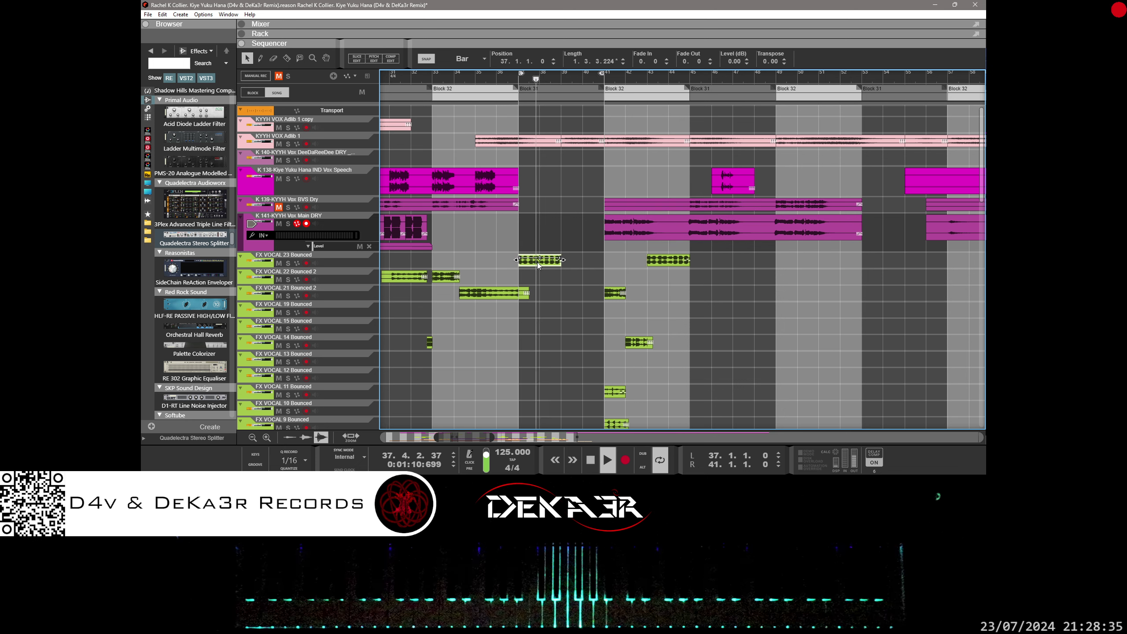
left_click_drag(536, 263, 623, 263)
mouse_move(623, 295)
left_mouse_down()
mouse_move(537, 280)
mouse_move(619, 280)
mouse_move(620, 296)
left_mouse_up()
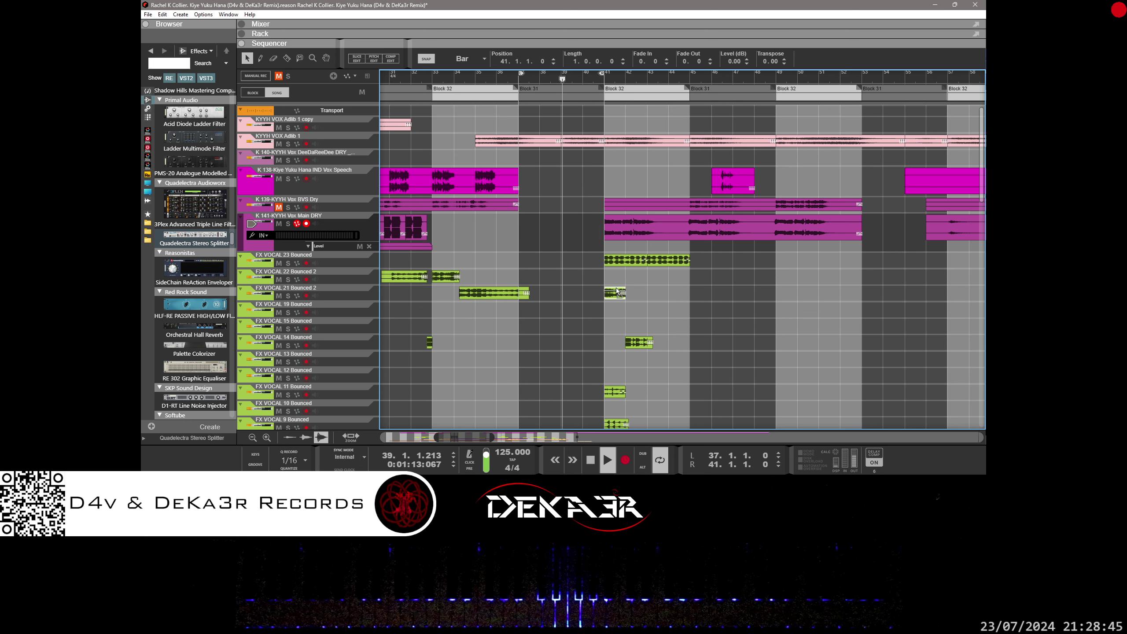
Try the FX VOCAL 14 clip at bar 37, place it at bar 41, move the FX VOCAL 11 clip to bar 37, and save.
left_click_drag(626, 343, 517, 342)
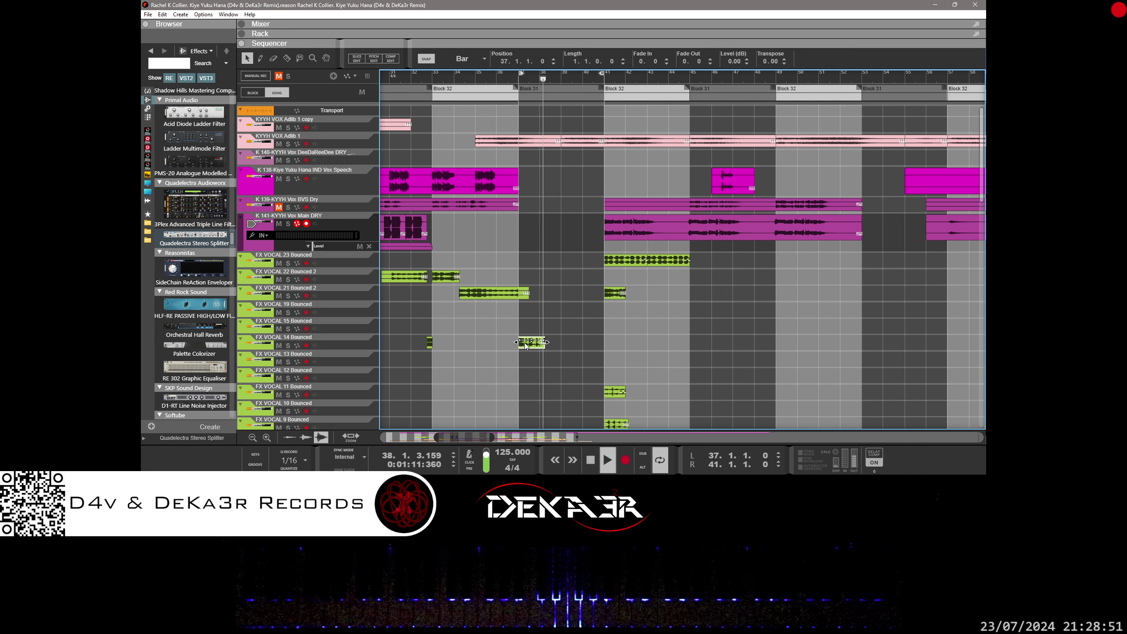
mouse_move(525, 346)
left_mouse_down()
mouse_move(610, 346)
mouse_move(532, 337)
left_mouse_up()
scroll(645, 365, "down", 3)
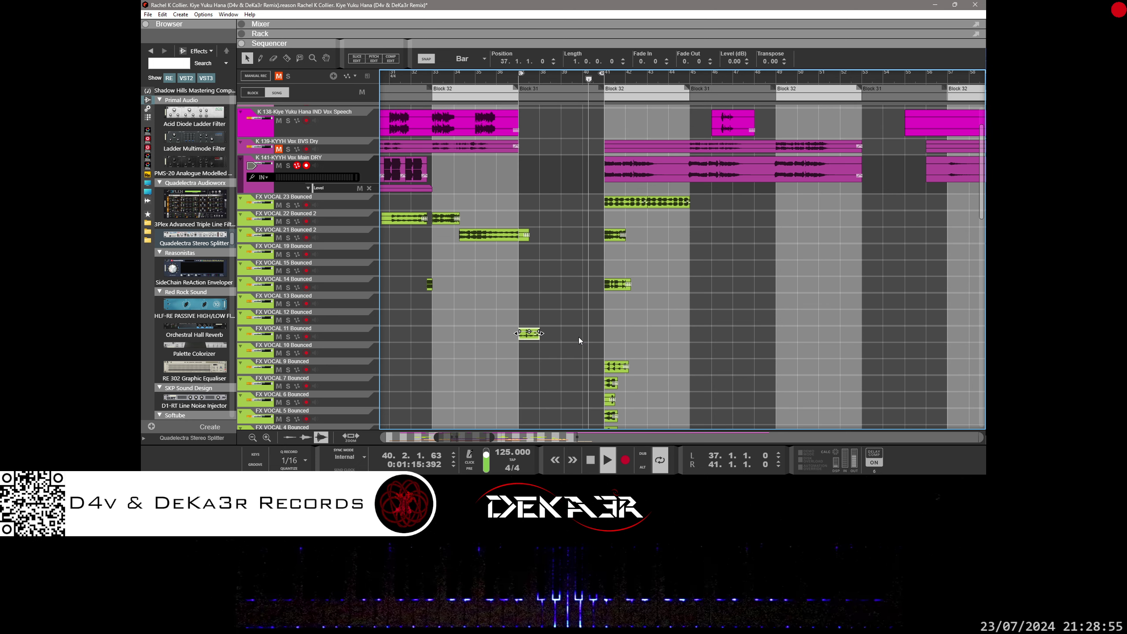
key("ctrl+s")
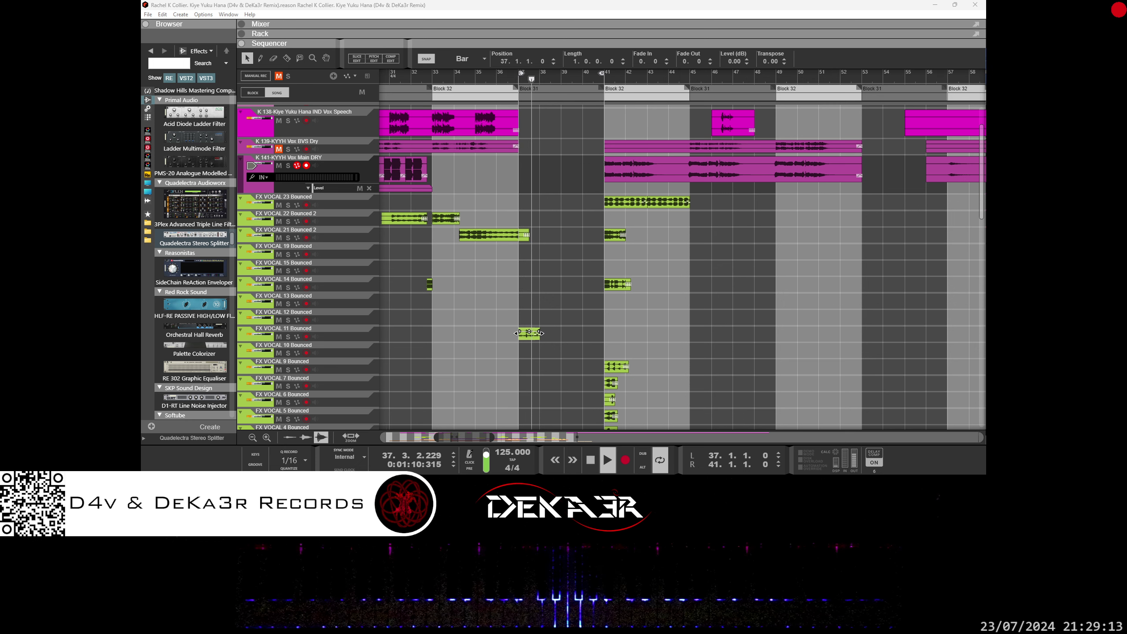
Return the FX VOCAL 11 clip to bar 41 and move the FX VOCAL 9 clip to bar 37.
left_click(534, 340)
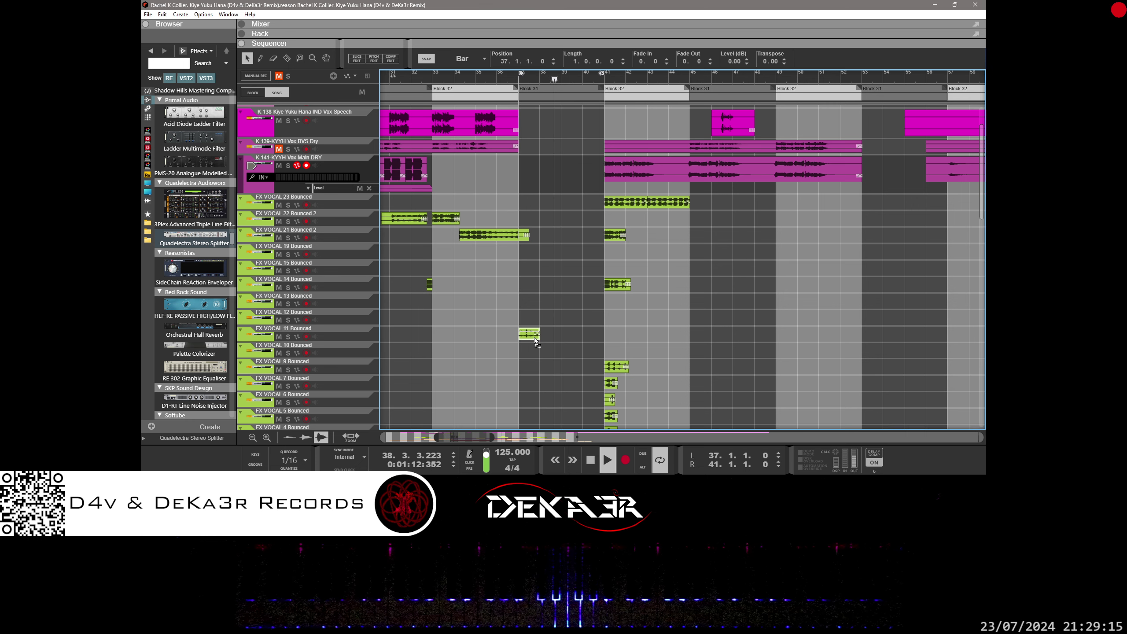
left_click_drag(534, 340, 531, 373)
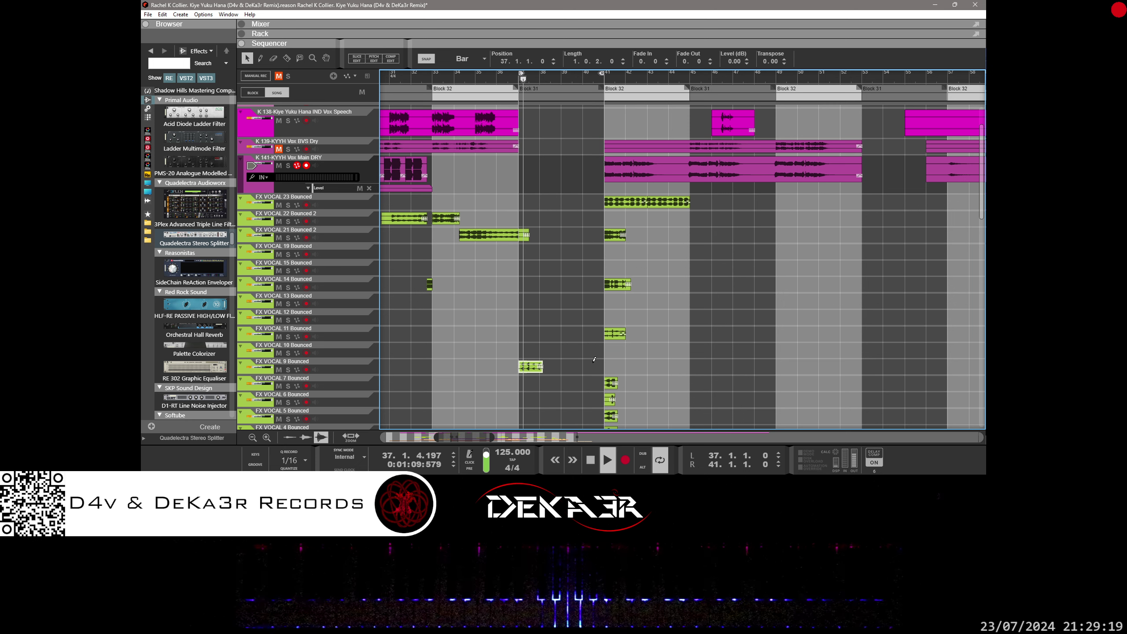
Return the FX VOCAL 9 clip to bar 41 and audition the FX VOCAL 7, 6 and 5 clips in turn at bar 37.
mouse_move(528, 367)
left_mouse_down()
mouse_move(614, 366)
mouse_move(528, 383)
left_mouse_up()
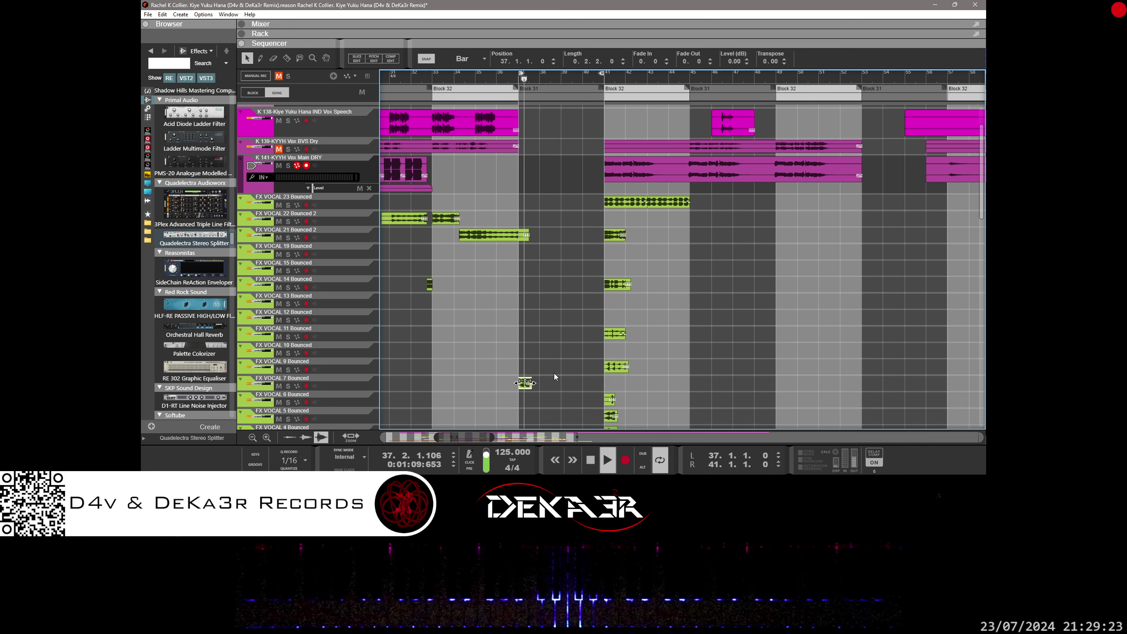
scroll(554, 377, "down", 3)
mouse_move(528, 329)
left_mouse_down()
mouse_move(611, 332)
mouse_move(524, 350)
left_mouse_up()
scroll(524, 349, "down", 3)
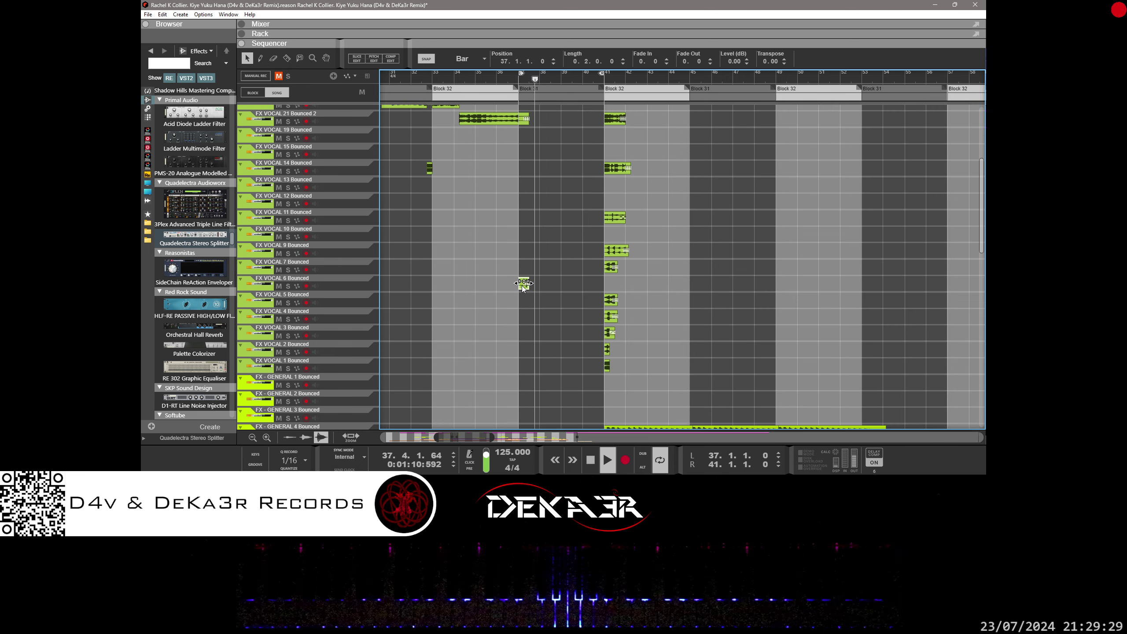
mouse_move(523, 287)
left_mouse_down()
mouse_move(609, 287)
mouse_move(593, 306)
mouse_move(530, 306)
left_mouse_up()
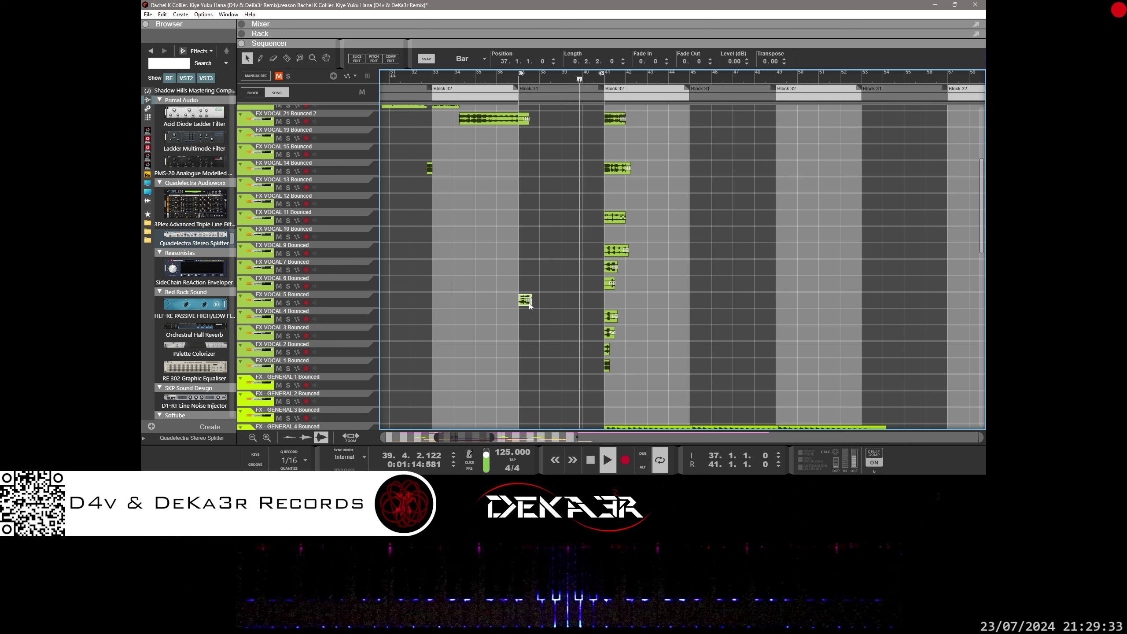
key("space")
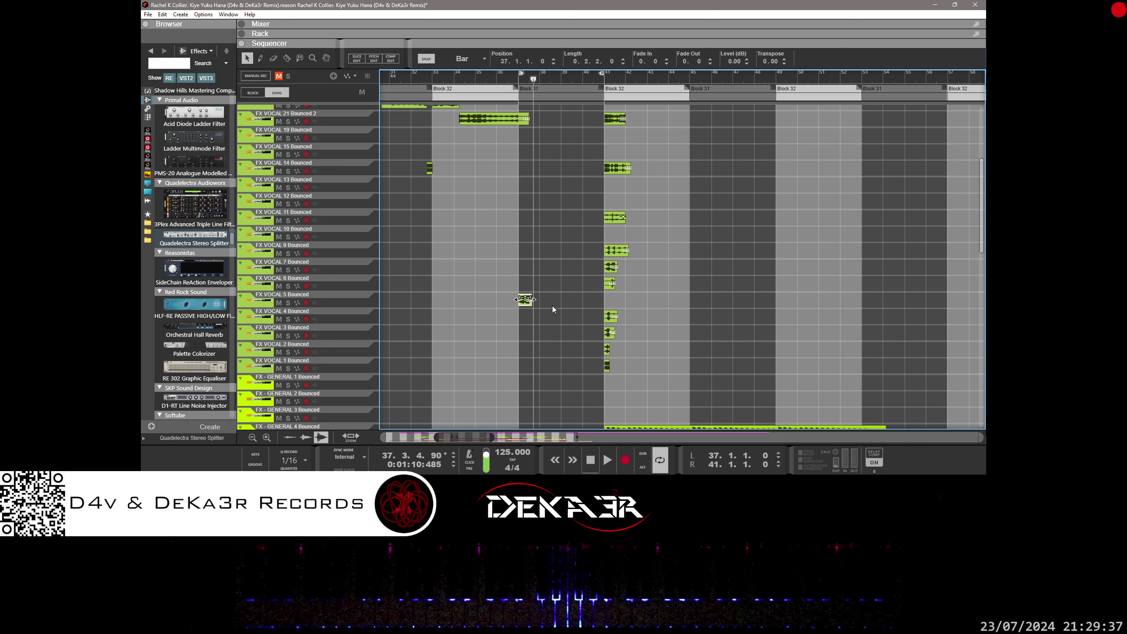
key("space")
Return the FX VOCAL 5 clip to bar 41 and try the FX VOCAL 4, 2 and 1 clips in turn at bar 37, returning each to bar 41.
left_click_drag(528, 301, 534, 324)
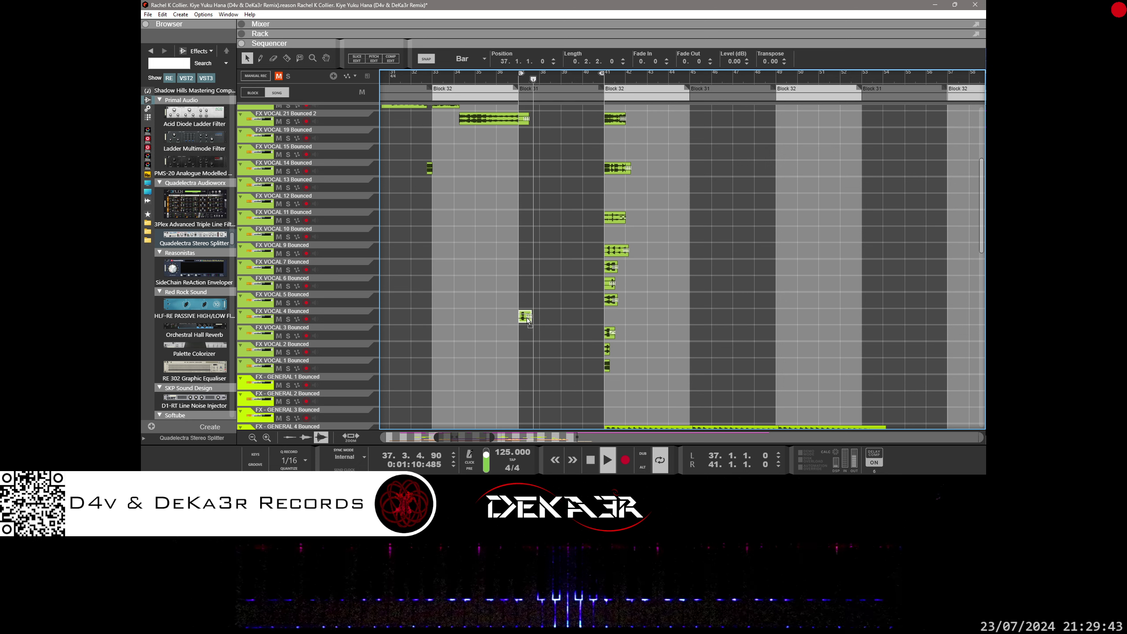
left_click_drag(525, 316, 534, 349)
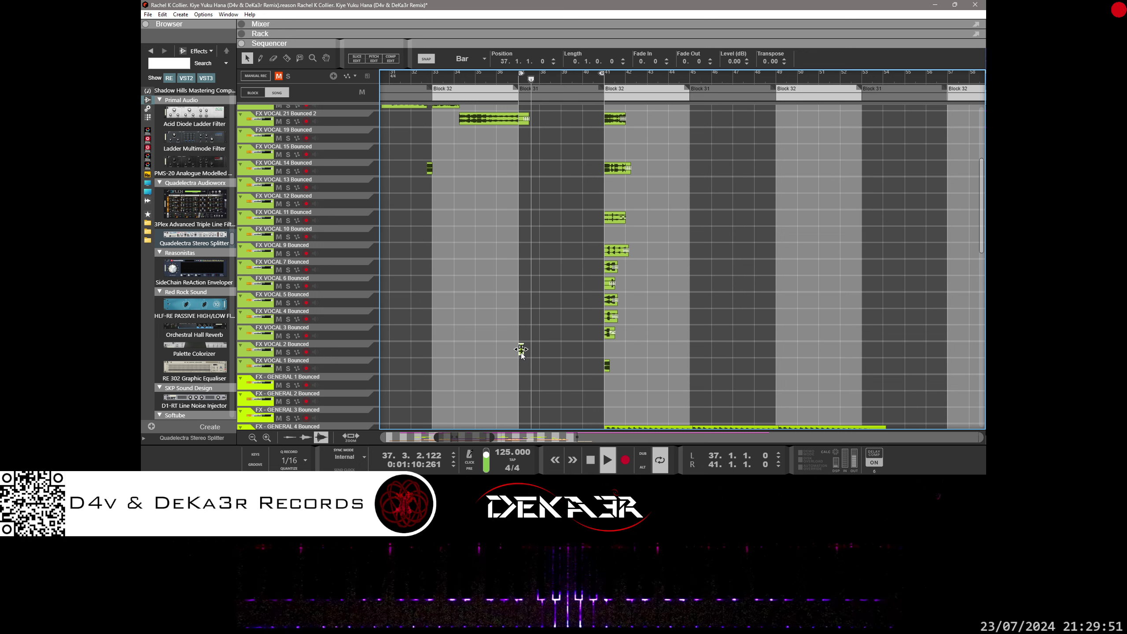
mouse_move(521, 349)
left_mouse_down()
mouse_move(607, 350)
mouse_move(521, 365)
left_mouse_up()
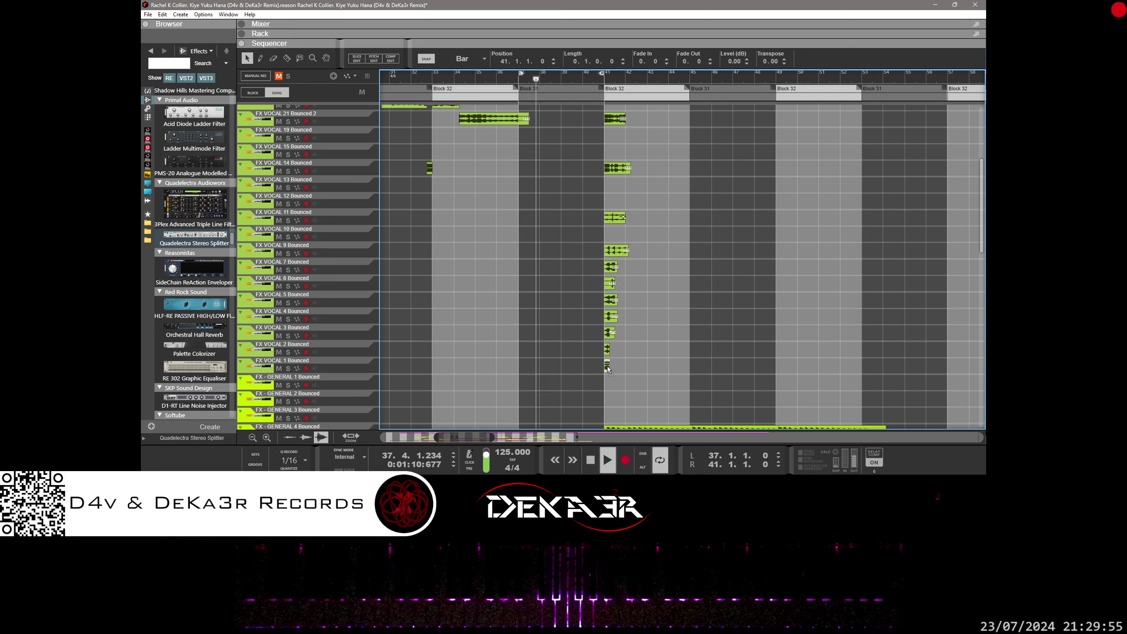
left_click_drag(522, 365, 606, 365)
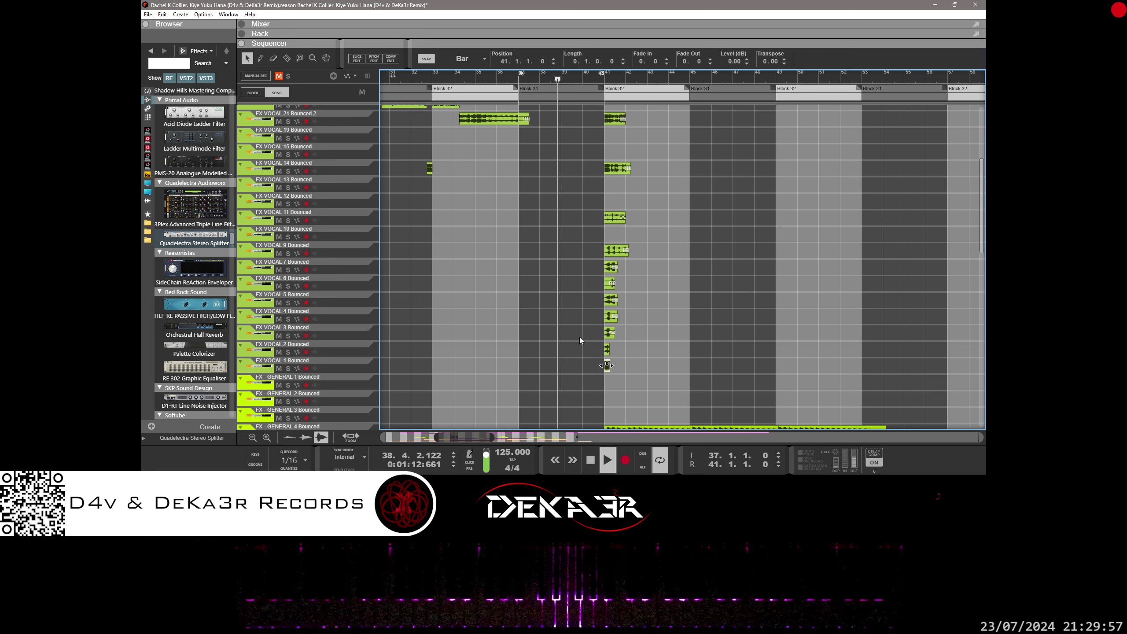
Try a copy of the short FX VOCAL 14 clip from just before bar 33 at bar 37 and delete it.
scroll(580, 337, "up", 3)
scroll(580, 336, "down", 1)
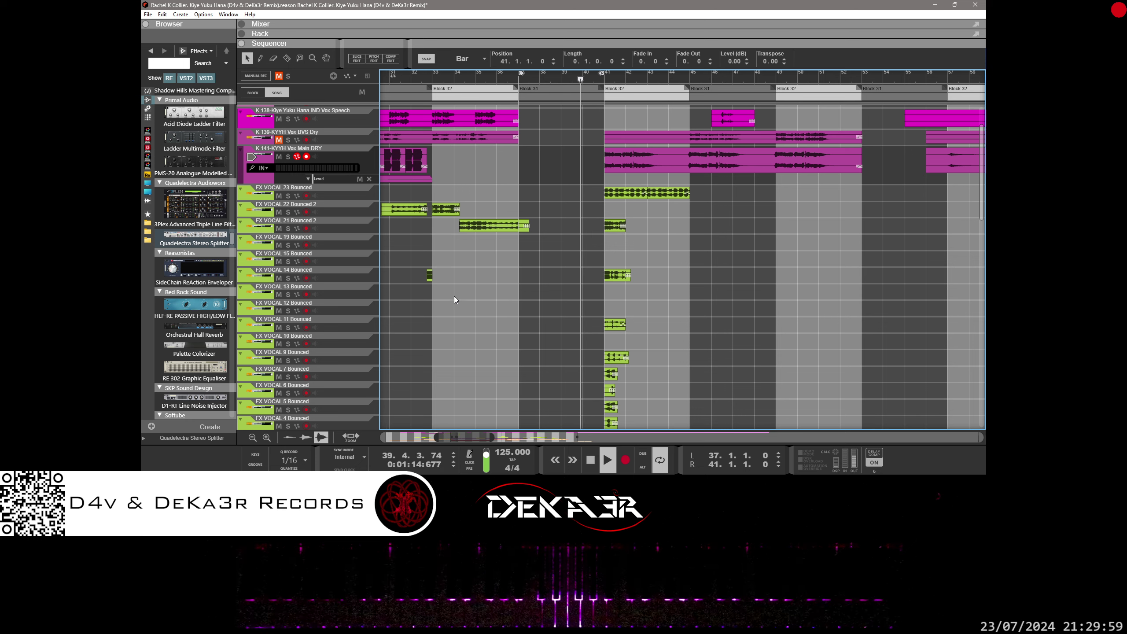
left_click_drag(432, 276, 520, 278)
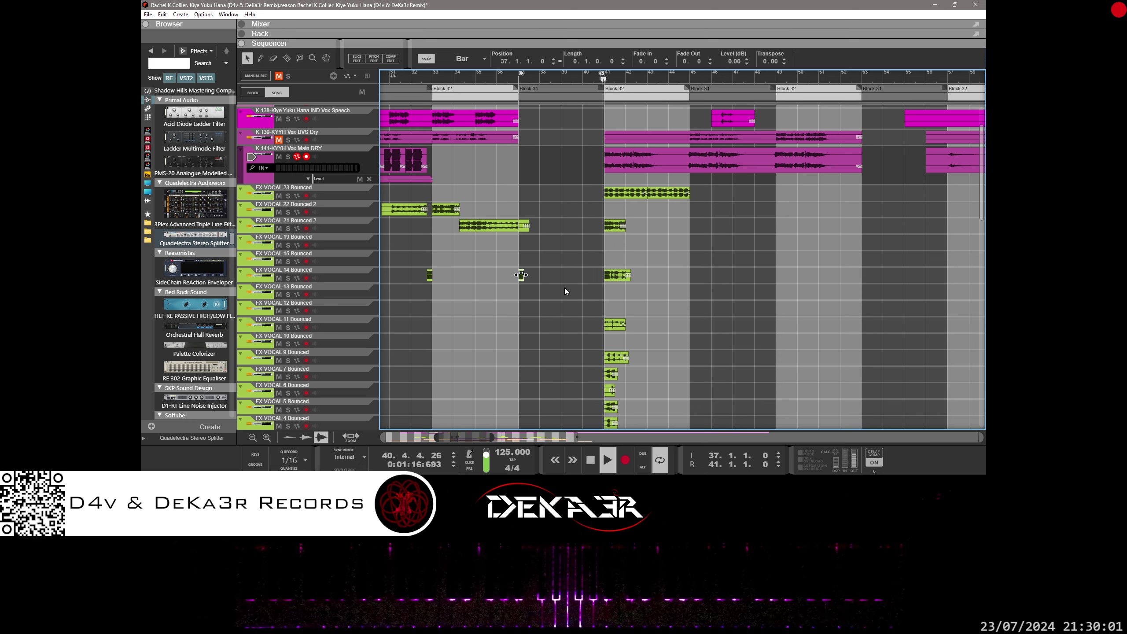
key("Delete")
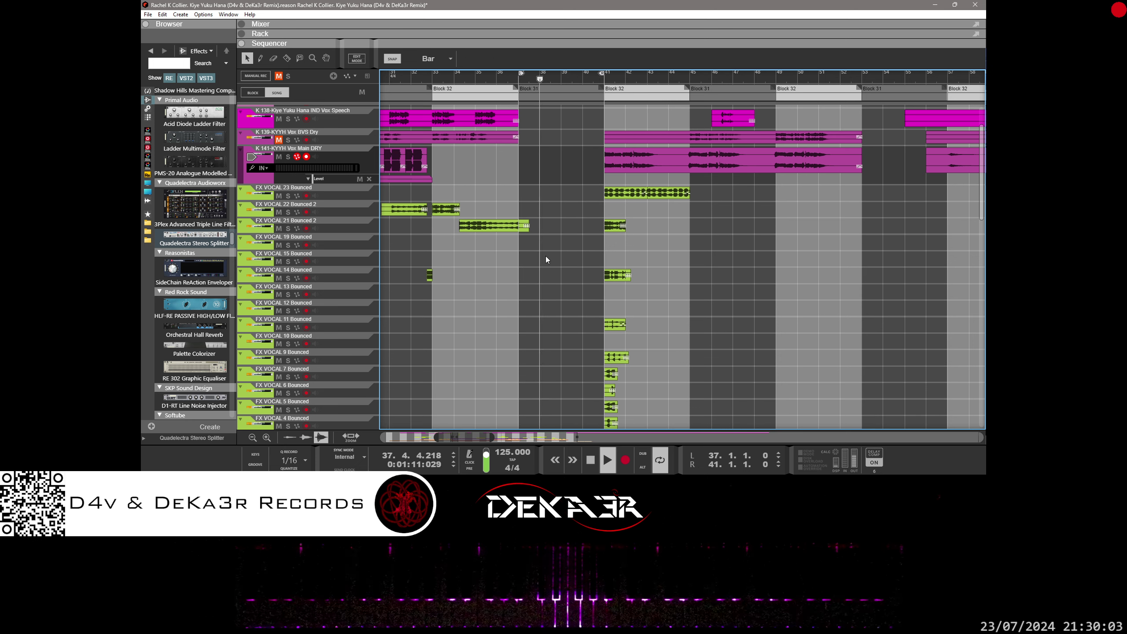
Audition a copy of the FX VOCAL 10 clip from around bar 29 at bar 37 and delete it.
scroll(504, 259, "up", 5)
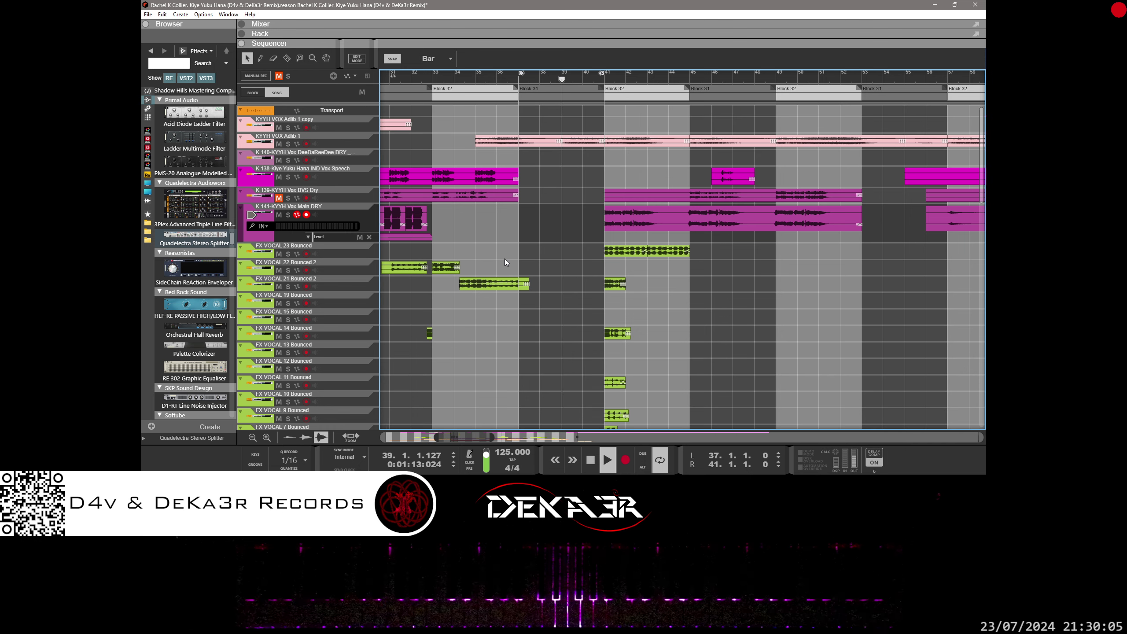
left_click_drag(478, 439, 464, 439)
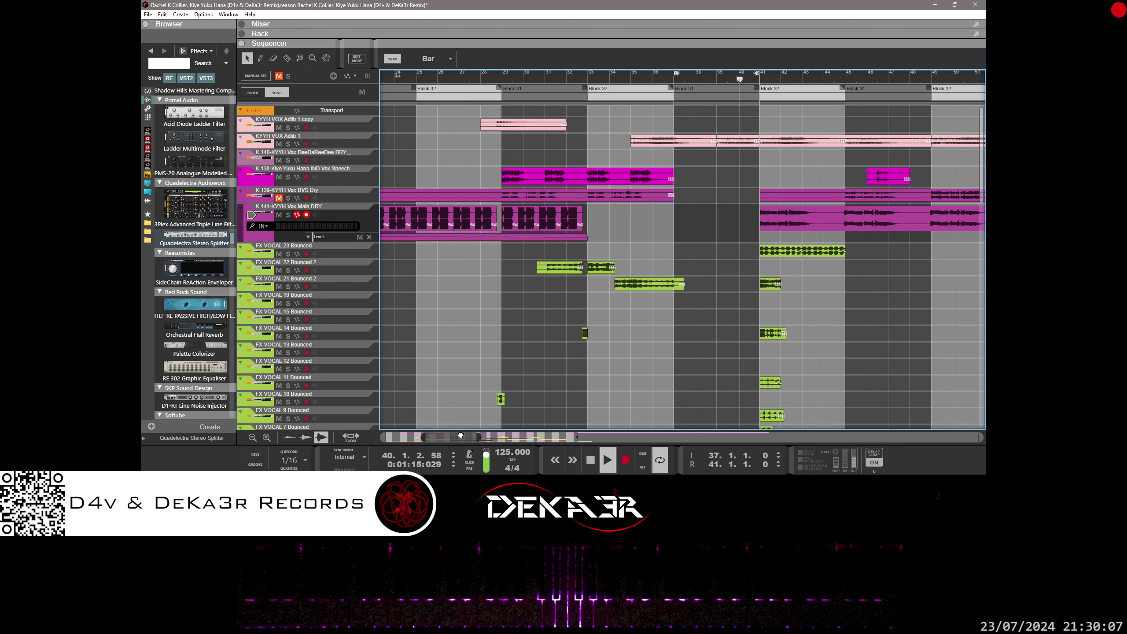
scroll(491, 361, "down", 3)
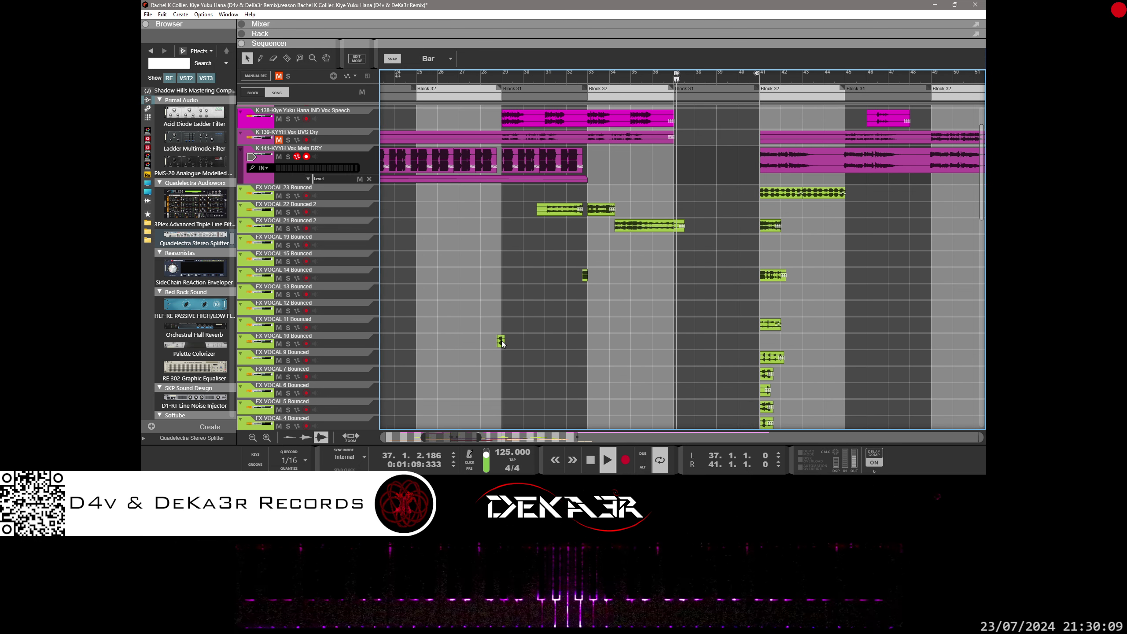
left_click_drag(501, 340, 674, 339)
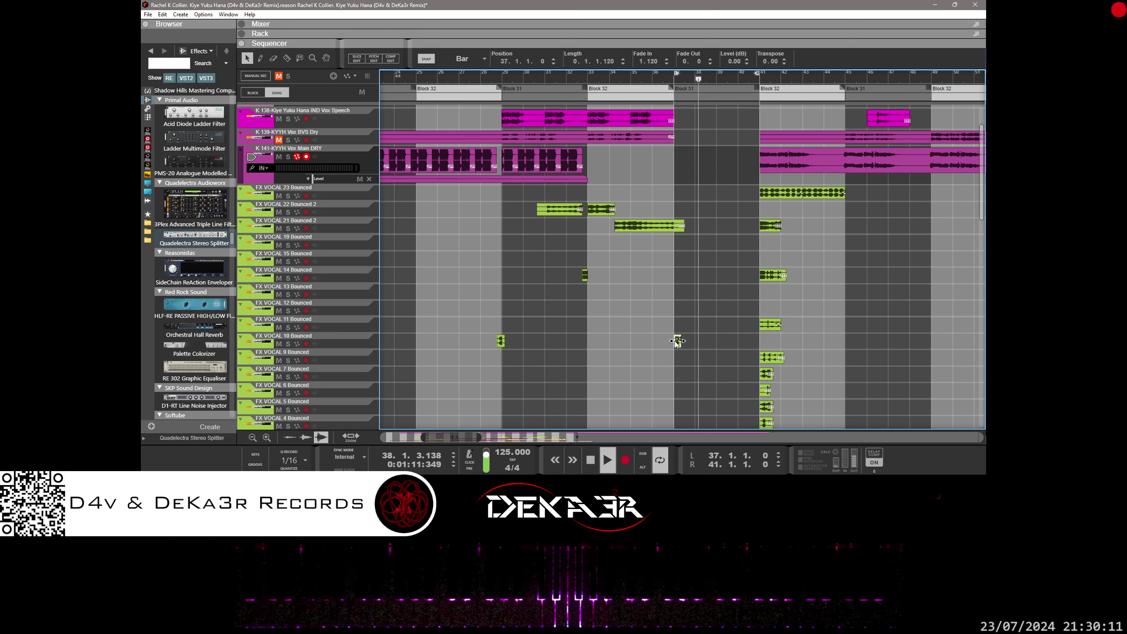
key("alt+1")
key("space")
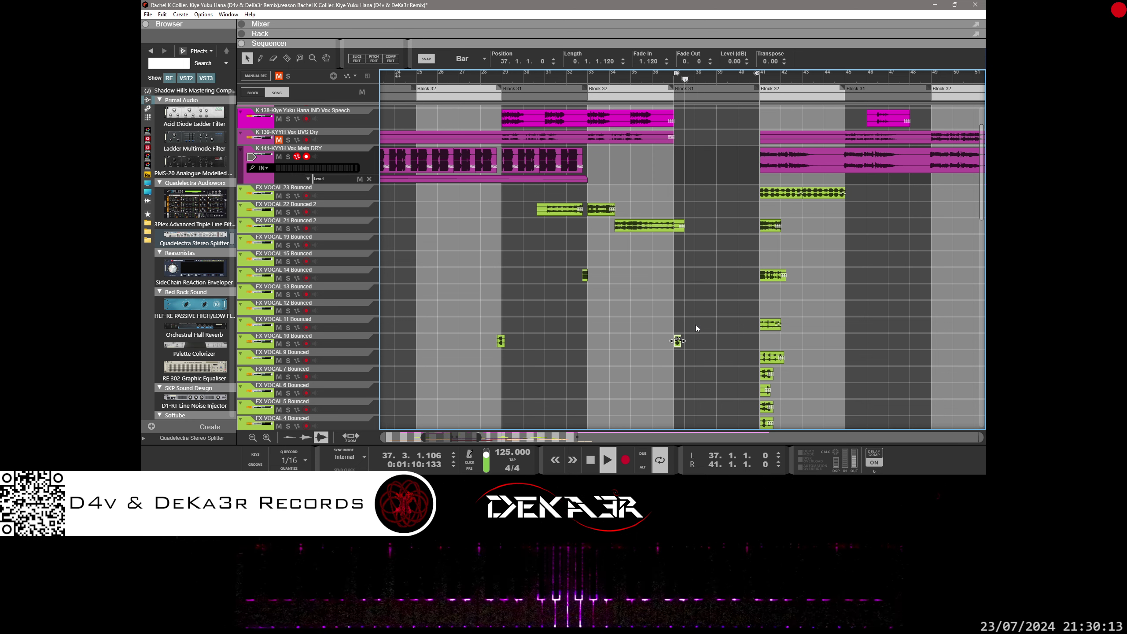
key("Delete")
Copy the FX VOCAL 19 and FX VOCAL 15 clips from the song's start to bars 38 and 37.
left_click_drag(471, 438, 410, 436)
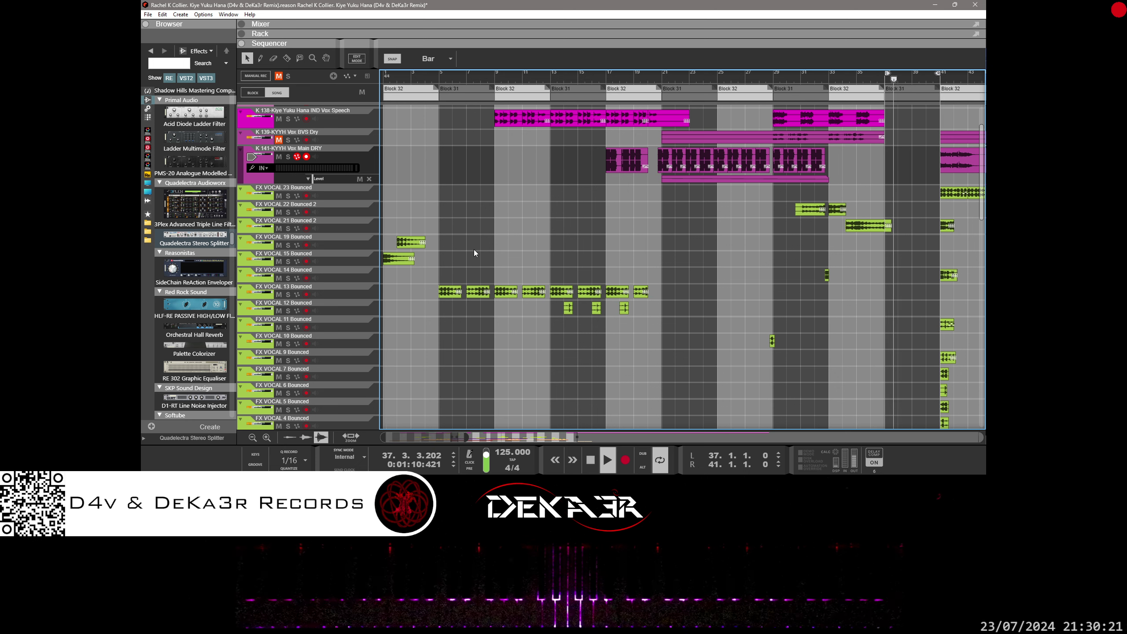
left_click_drag(456, 219, 897, 262)
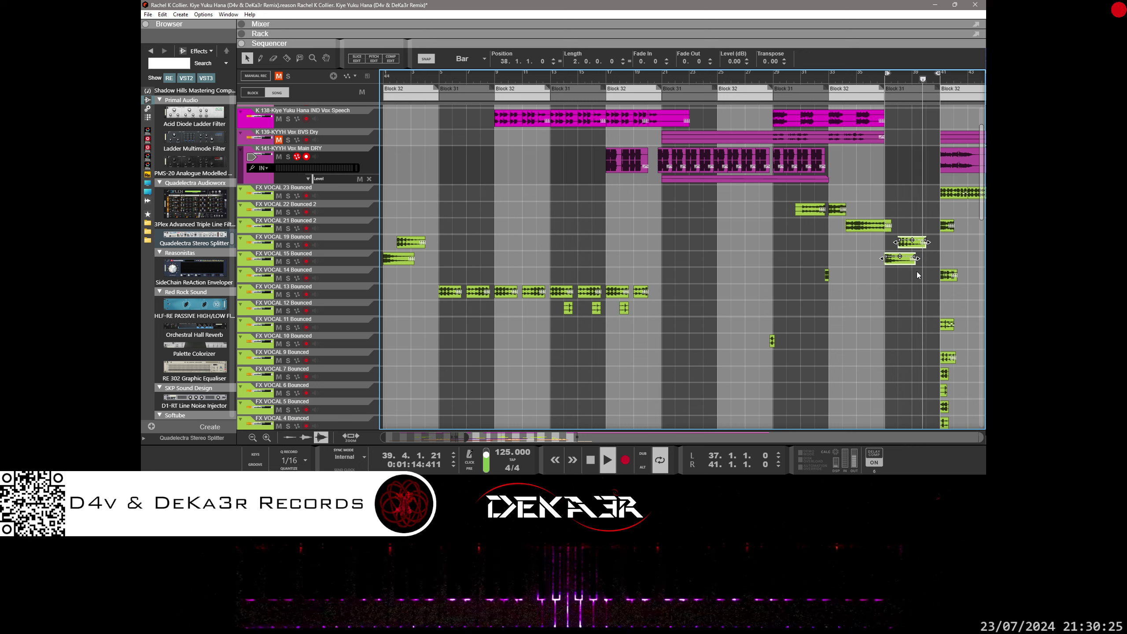
left_click(884, 320)
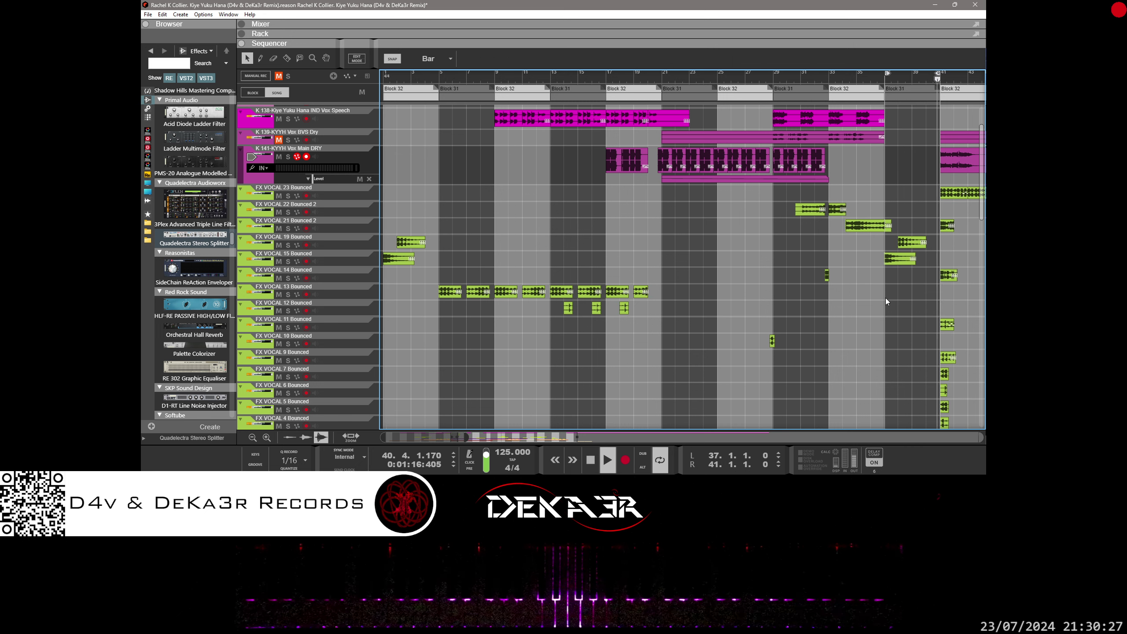
Move the copied FX VOCAL 15 clip to bar 41, audition the FX VOCAL 19 copy at bar 37, and place it at bar 39.
left_click(898, 261)
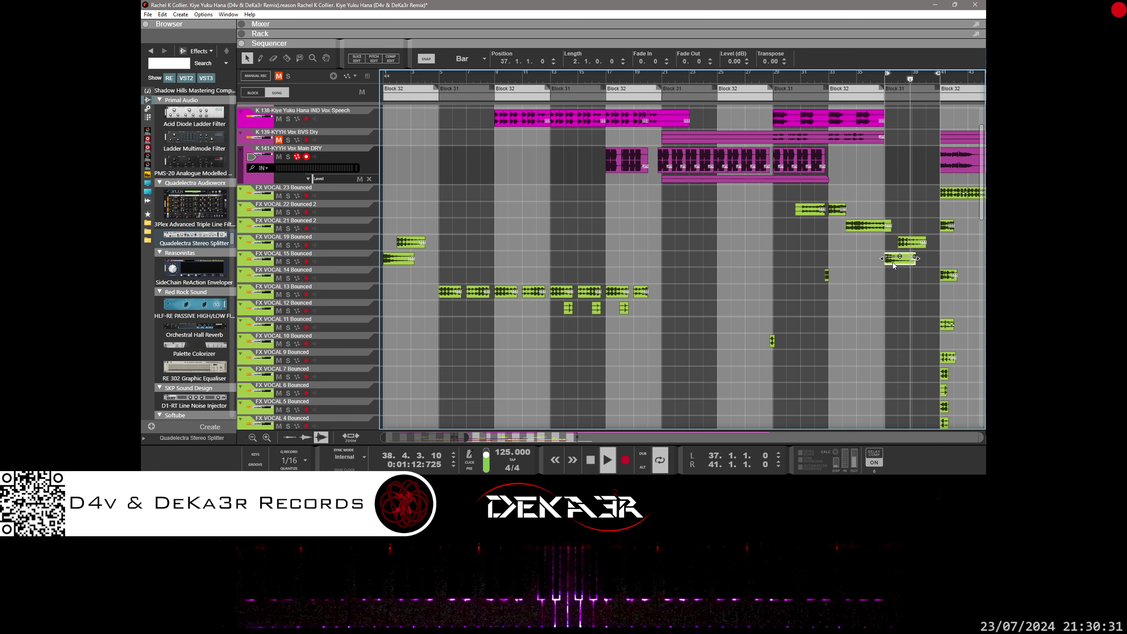
mouse_move(894, 262)
left_mouse_down()
mouse_move(949, 261)
mouse_move(896, 246)
left_mouse_up()
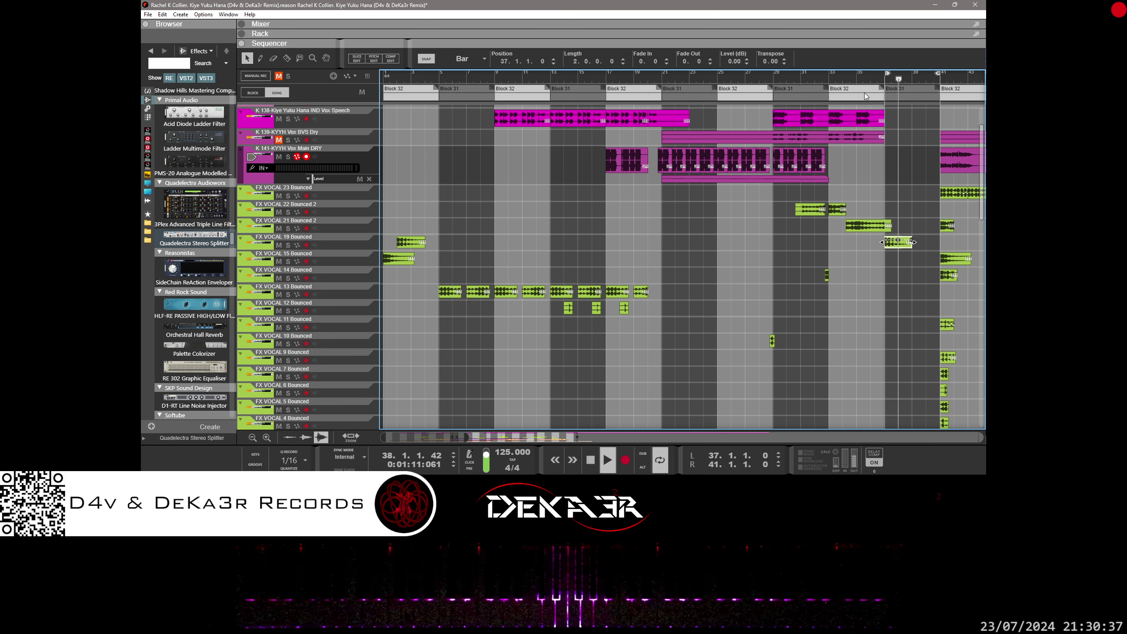
left_click(870, 78)
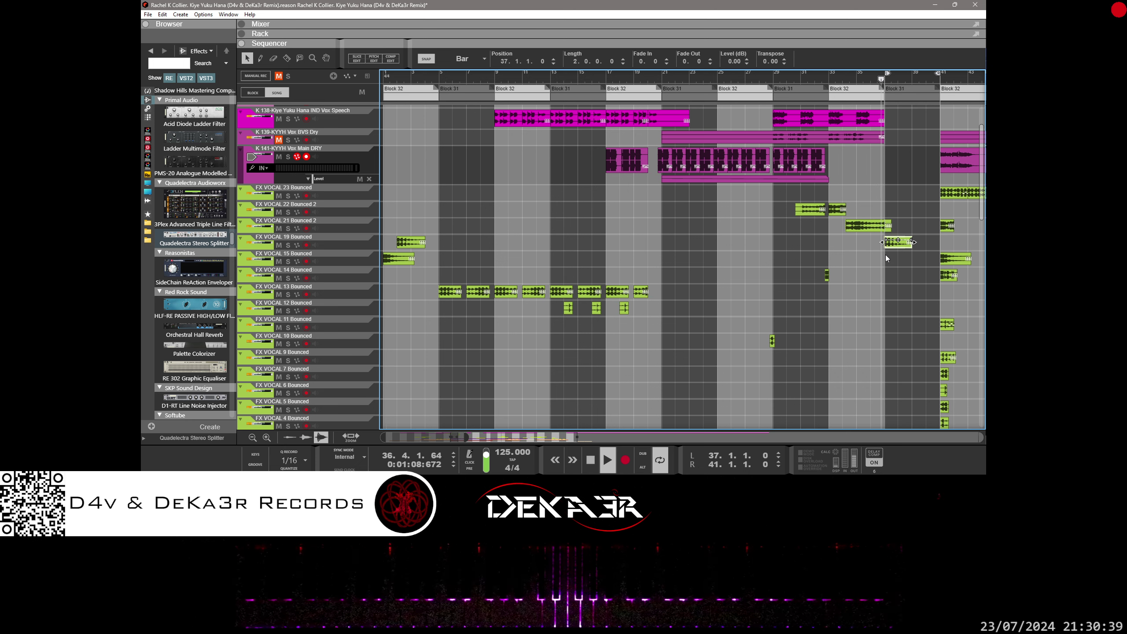
left_click_drag(904, 249, 922, 246)
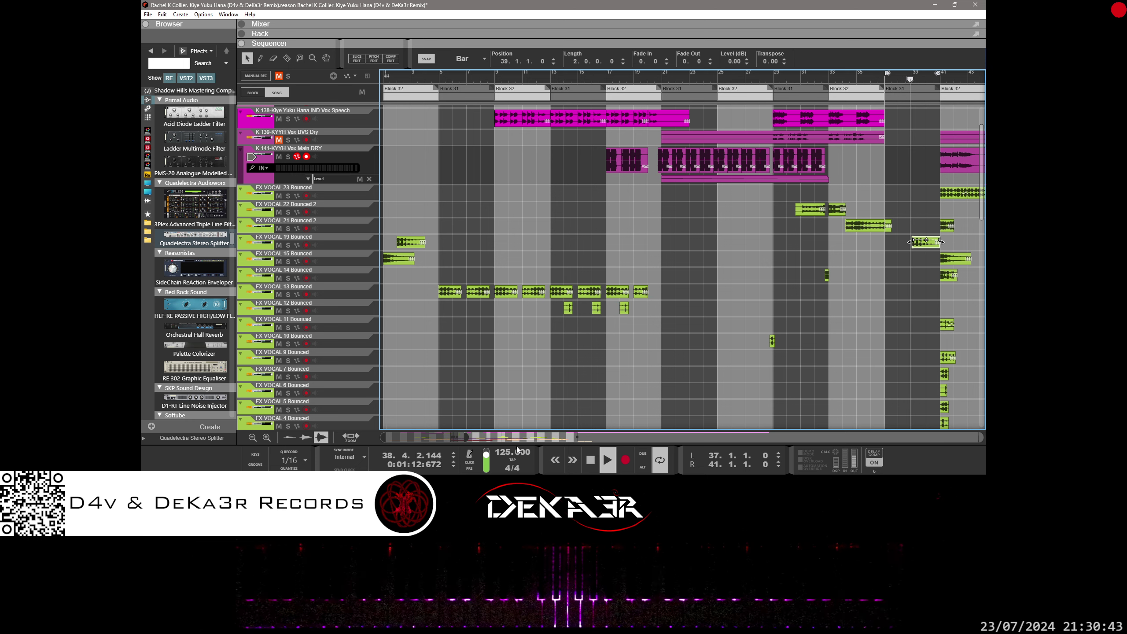
Move the FX VOCAL 19 clip to bar 41 and the other FX VOCAL clips below track 23 from bar 41 to bar 49.
left_click_drag(453, 437, 498, 438)
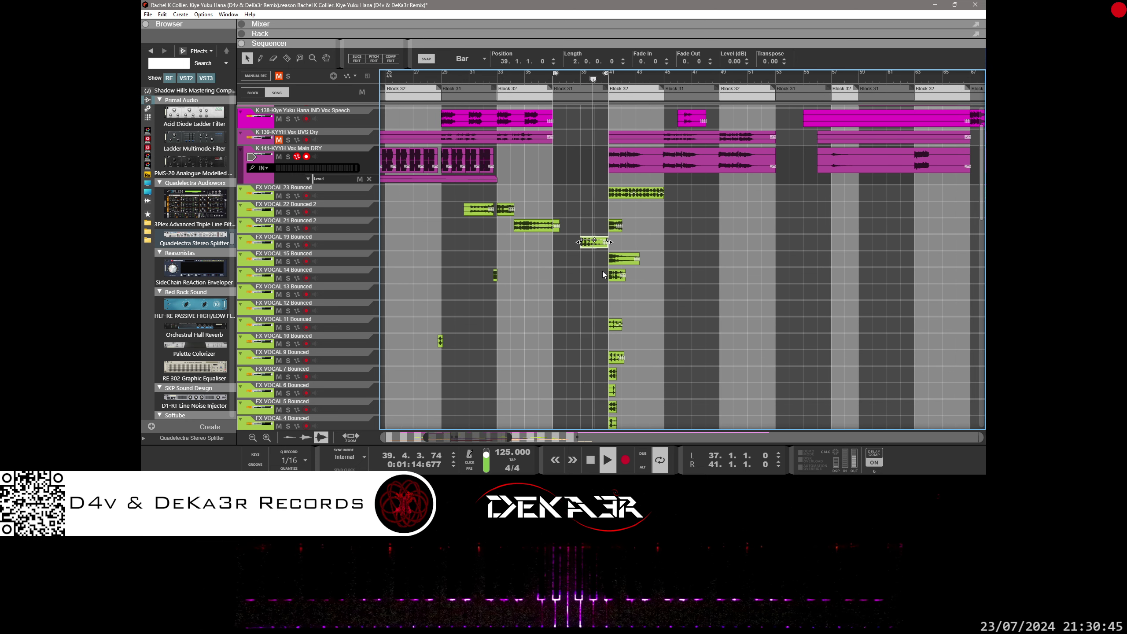
left_click_drag(655, 218, 608, 374)
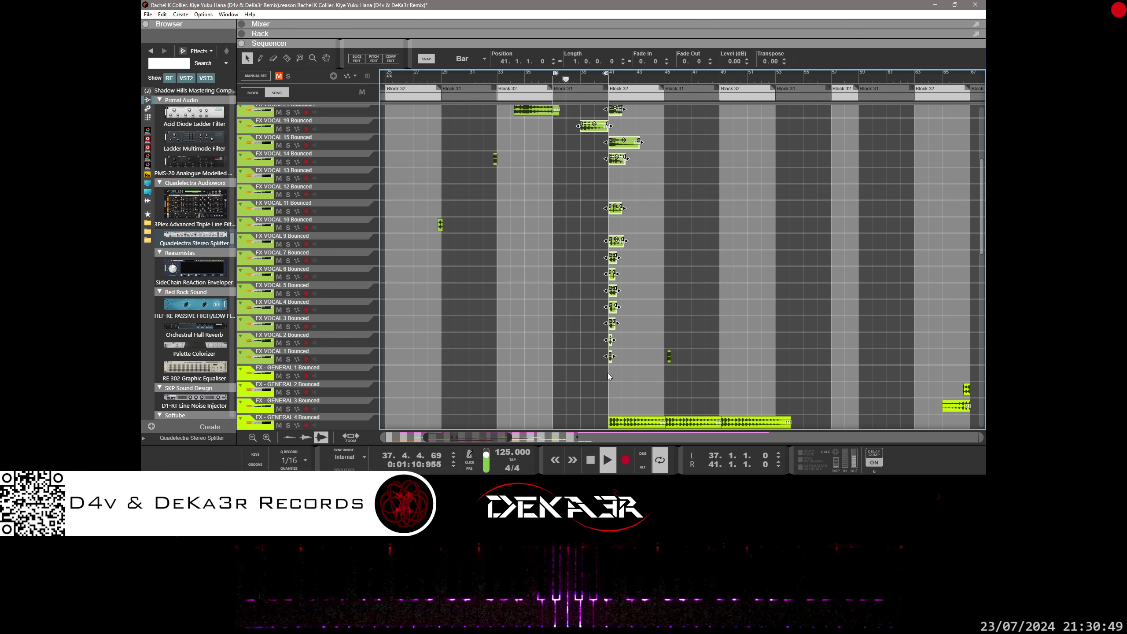
scroll(632, 355, "up", 3)
left_click_drag(597, 242, 644, 245)
left_click_drag(683, 202, 730, 134)
scroll(693, 183, "up", 5)
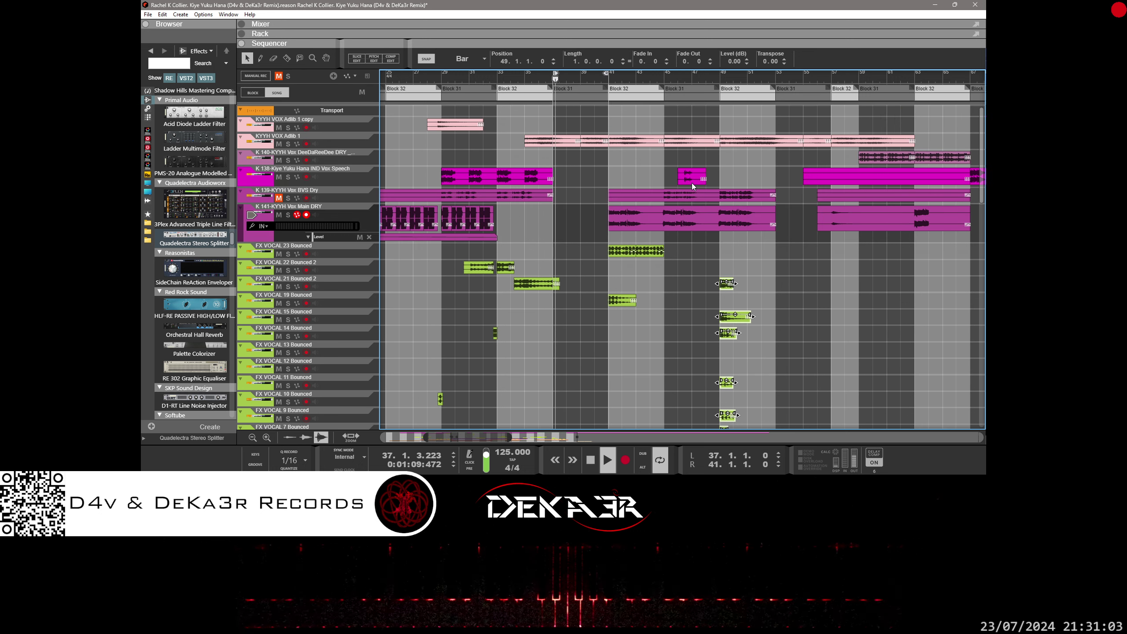
Move only the FX VOCAL 15 clip back to bar 45.
left_click(723, 317)
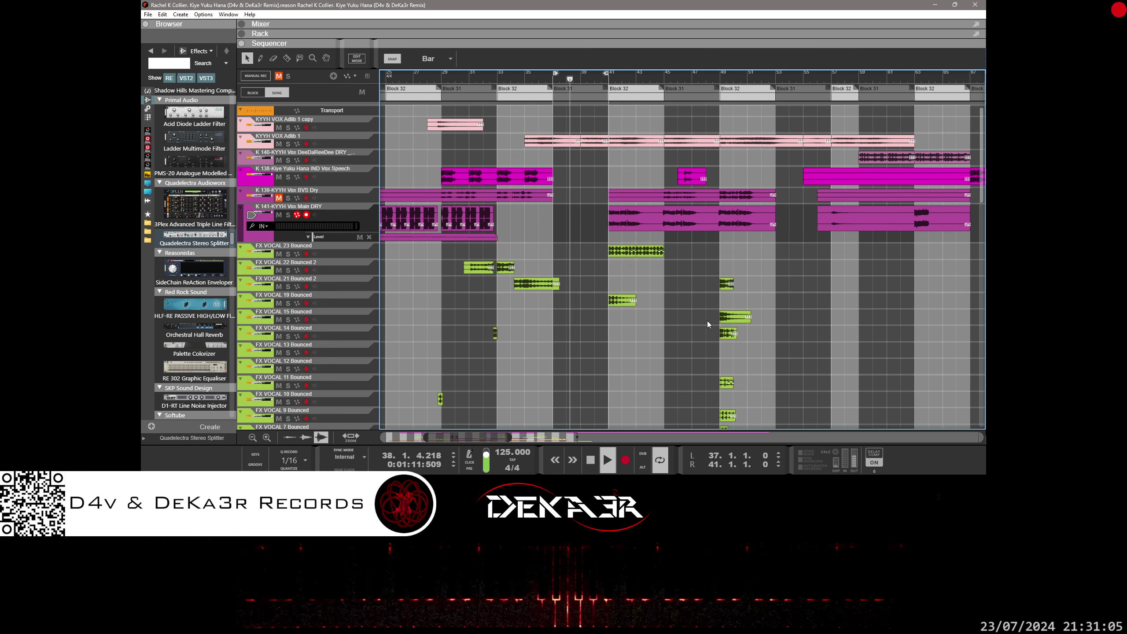
left_click_drag(724, 317, 668, 322)
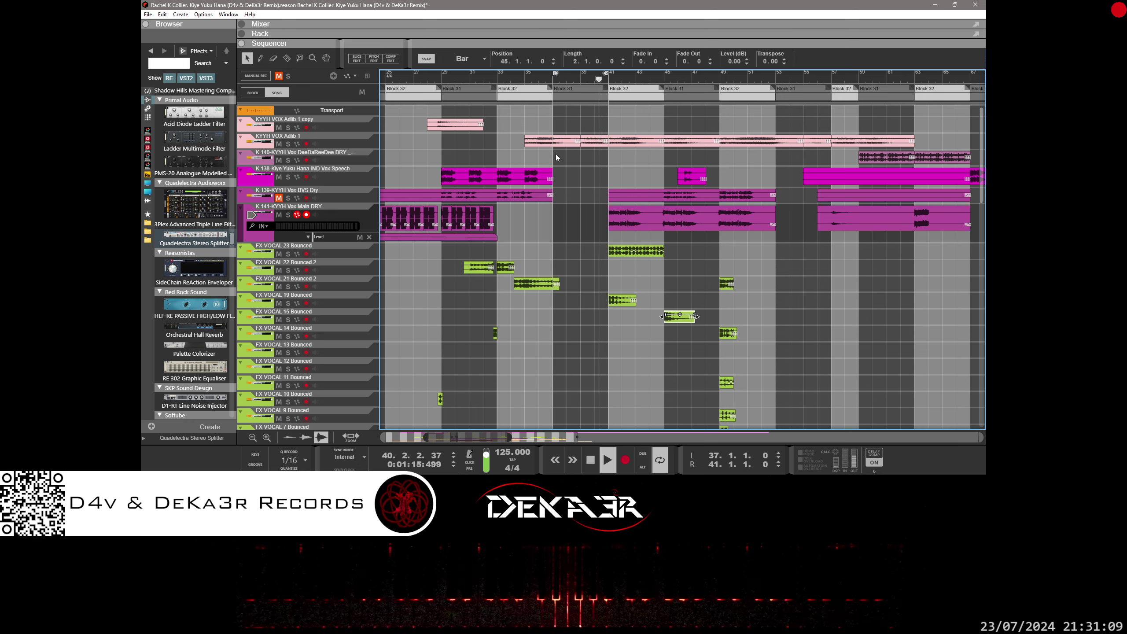
Try copies of an FX VOCAL 13 clip and the last FX VOCAL 12 clip in turn at bar 37, deleting each.
left_click_drag(488, 437, 441, 437)
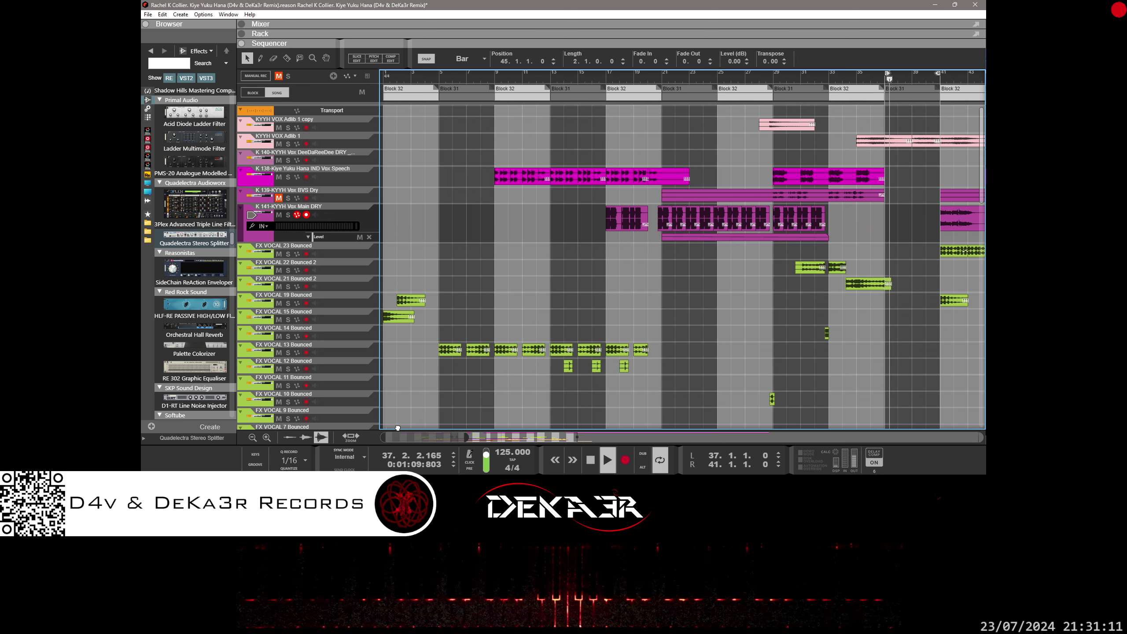
scroll(633, 320, "down", 3)
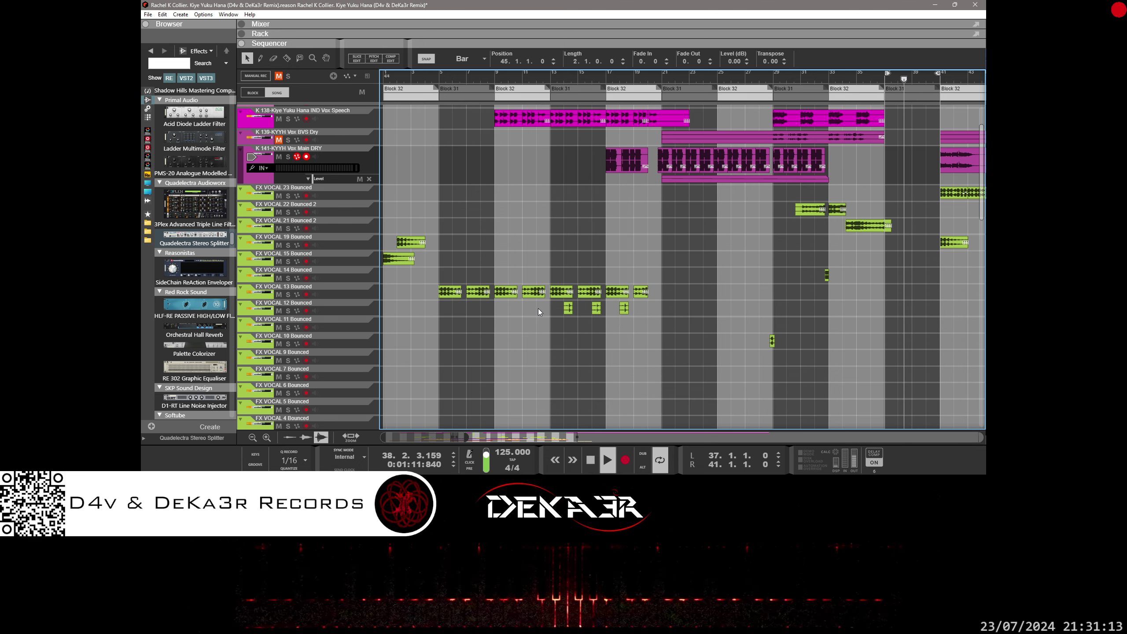
left_click_drag(453, 292, 894, 294)
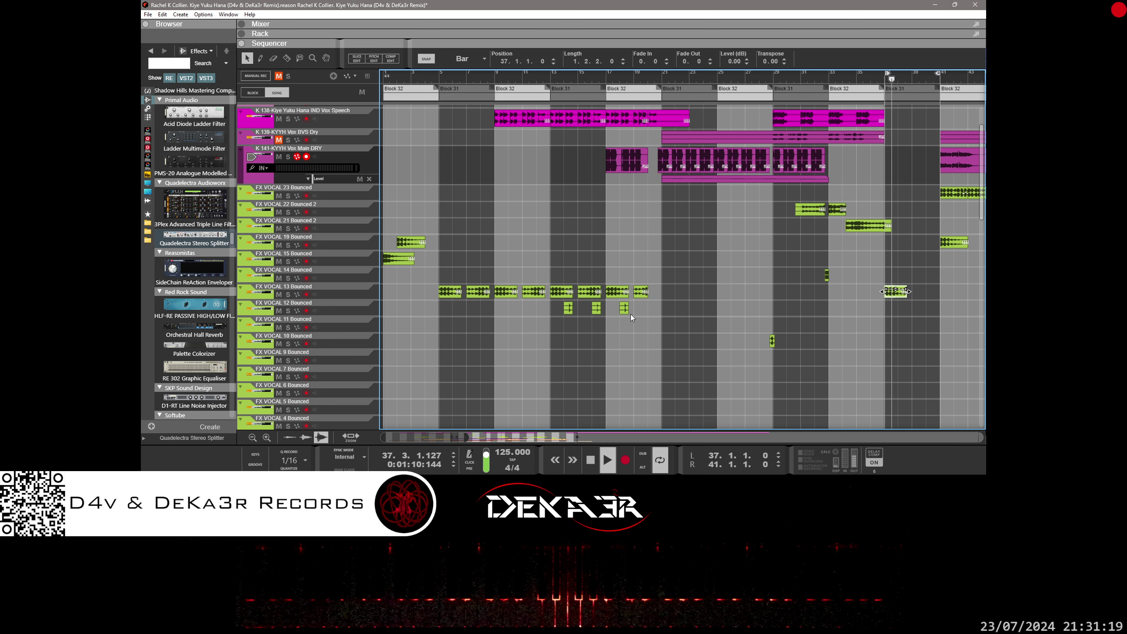
mouse_move(890, 297)
left_mouse_down()
mouse_move(781, 305)
mouse_move(890, 306)
left_mouse_up()
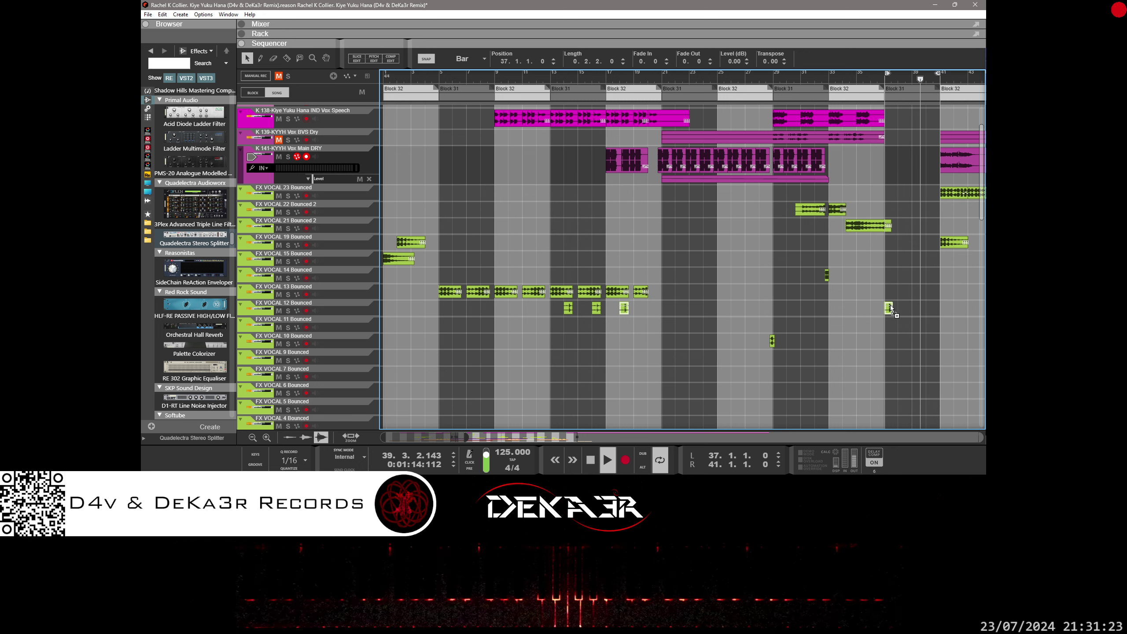
scroll(856, 336, "down", 5)
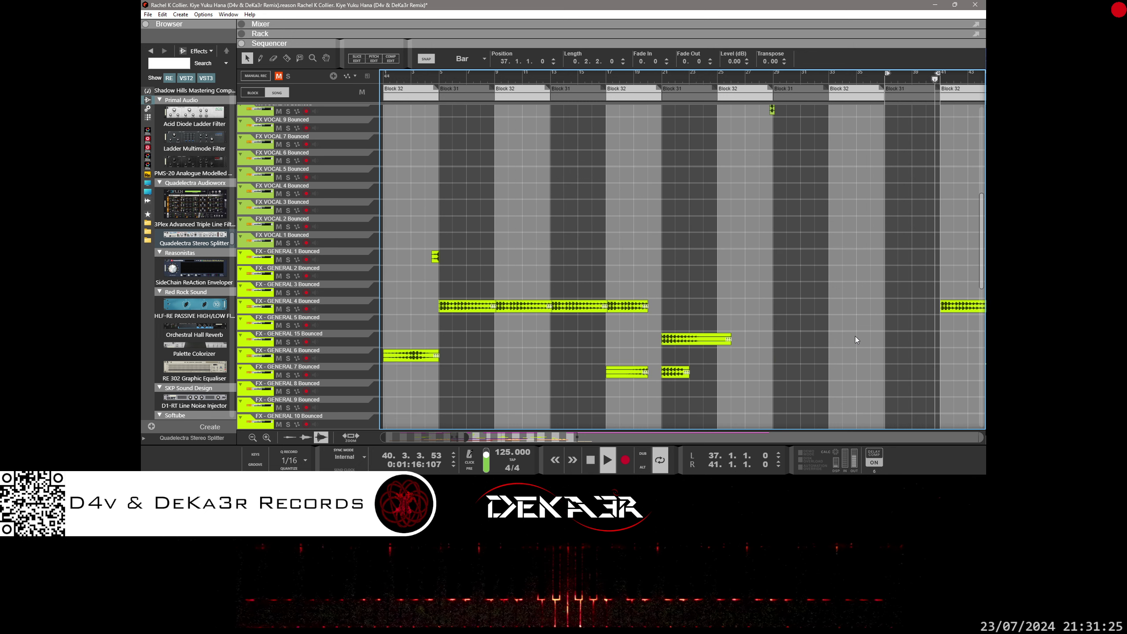
scroll(856, 340, "up", 5)
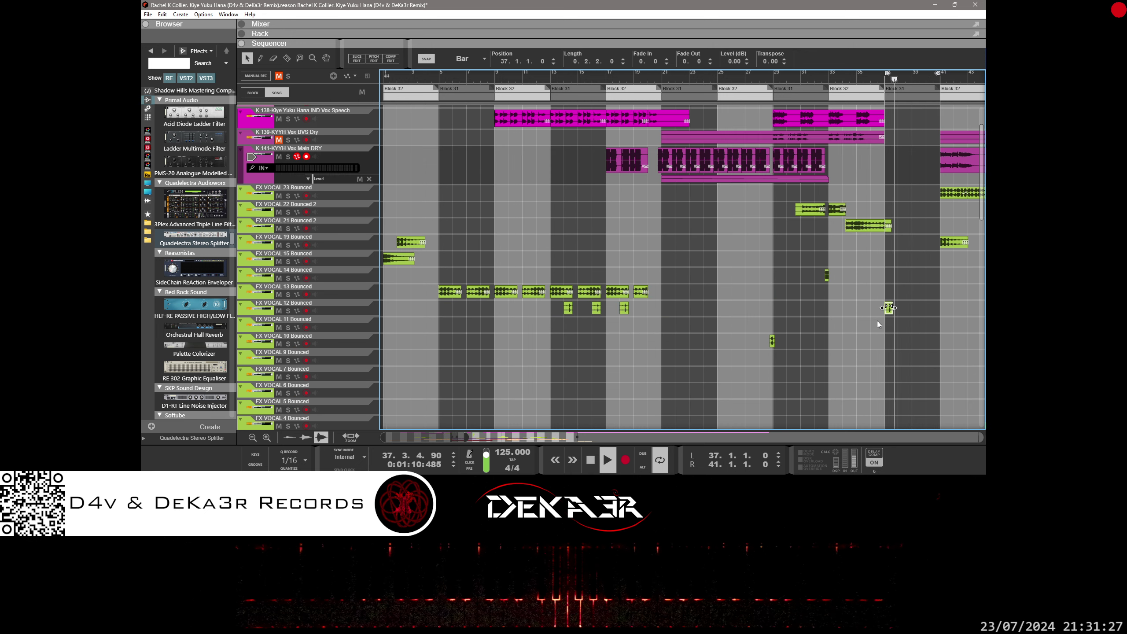
key("Delete")
Try copies of the FX - GENERAL 1 clip and one FX - GENERAL 4 clip in turn at bar 37, deleting each.
scroll(763, 368, "down", 3)
scroll(764, 368, "down", 3)
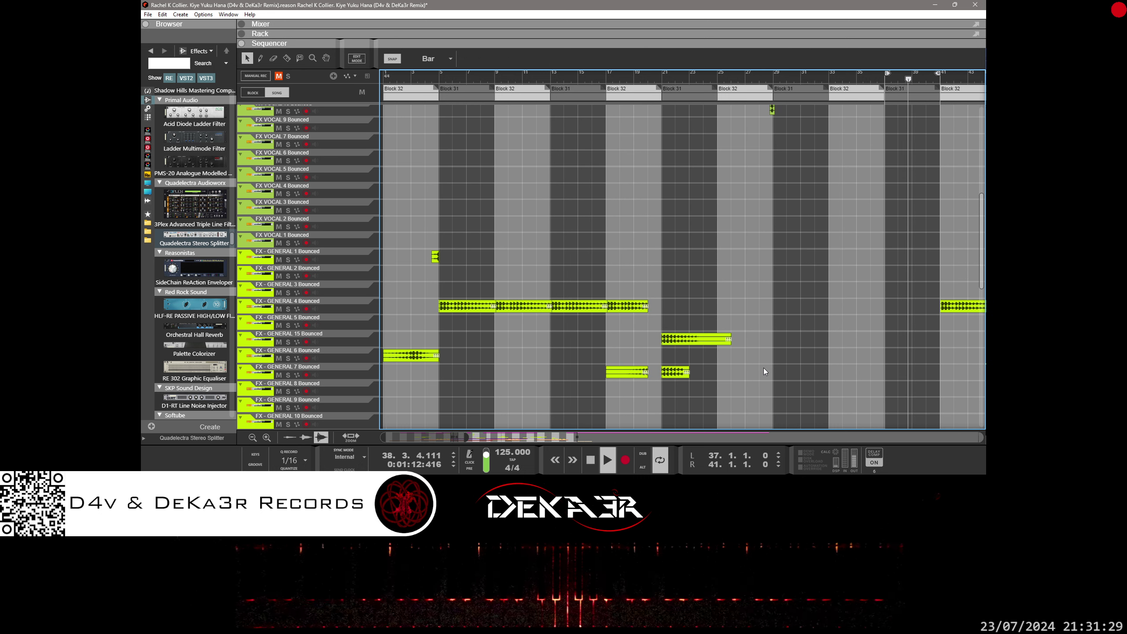
left_click_drag(442, 259, 889, 263)
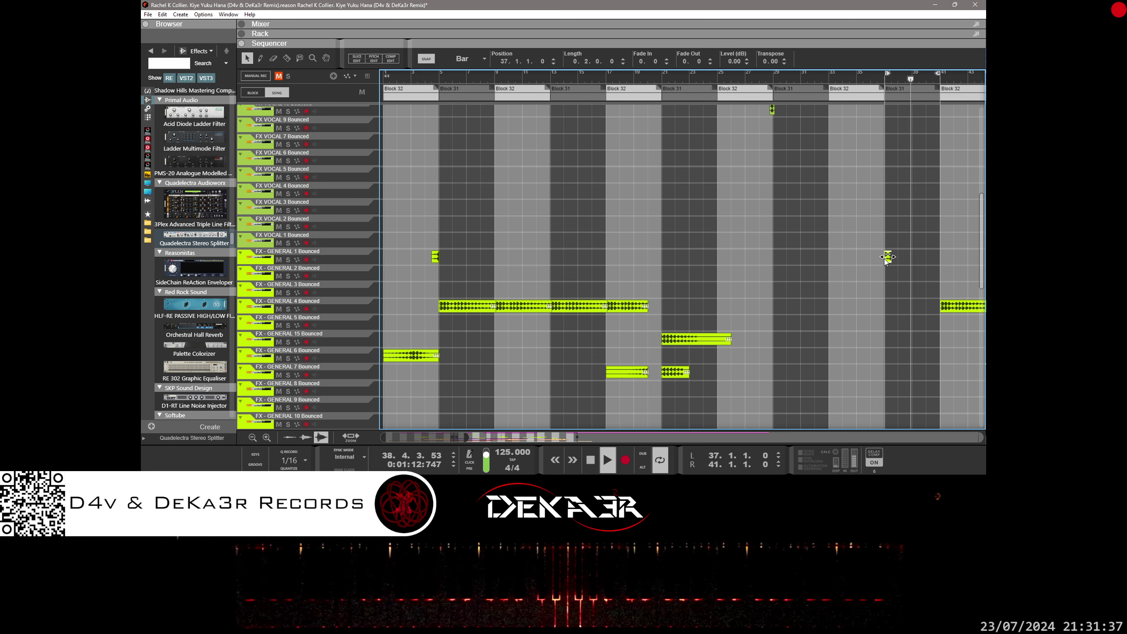
key("Delete")
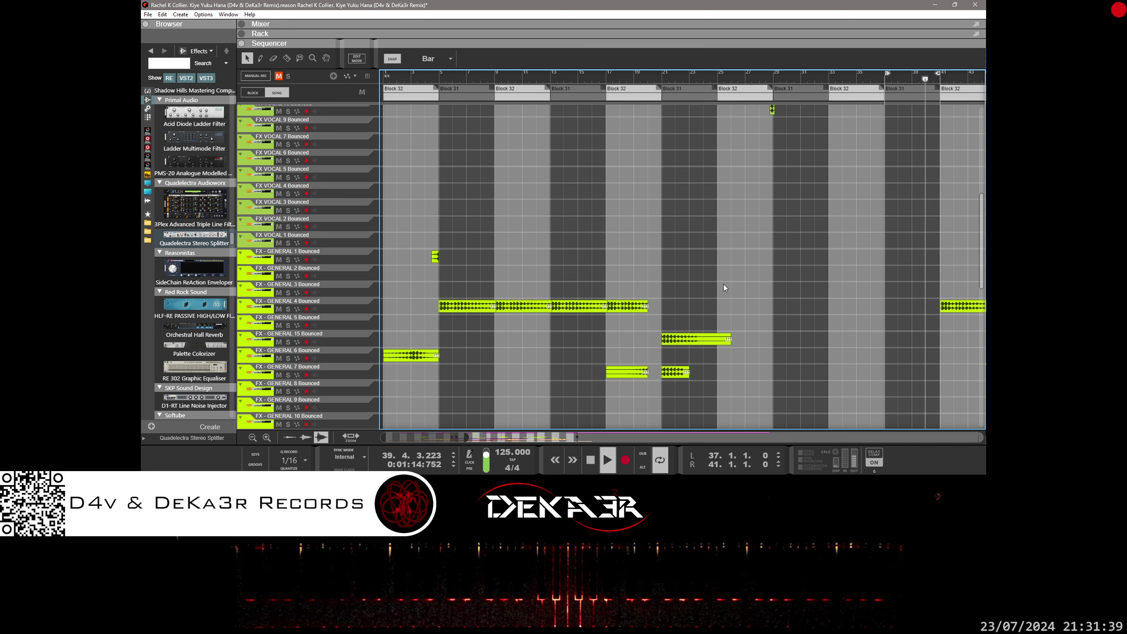
left_click_drag(490, 308, 914, 310)
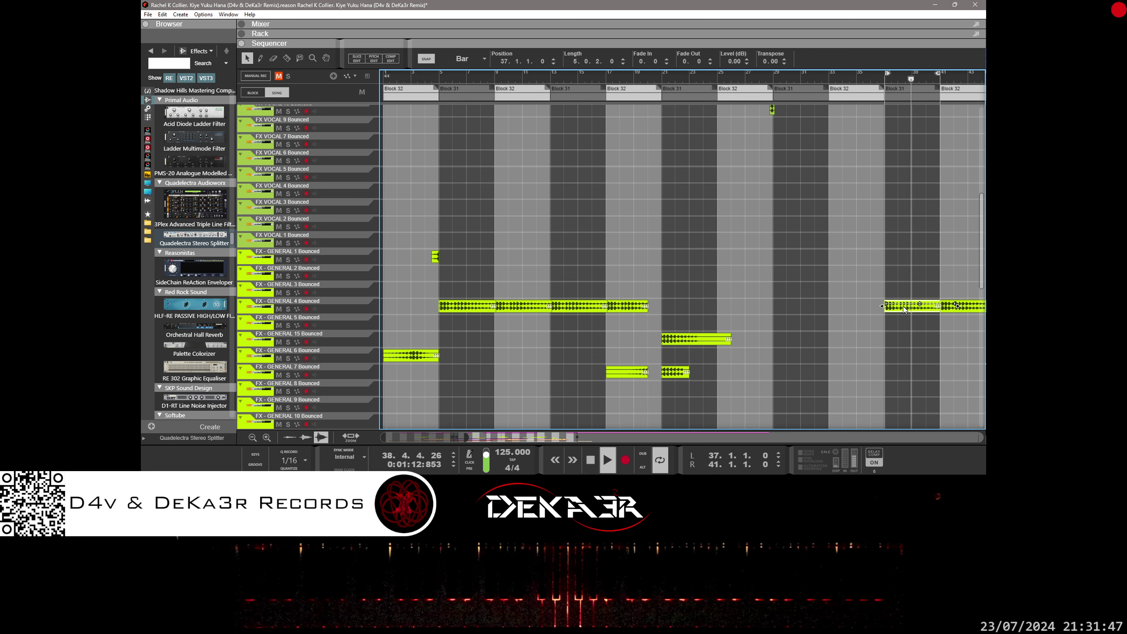
key("Delete")
mouse_move(446, 433)
left_mouse_down()
mouse_move(485, 432)
mouse_move(437, 432)
left_mouse_up()
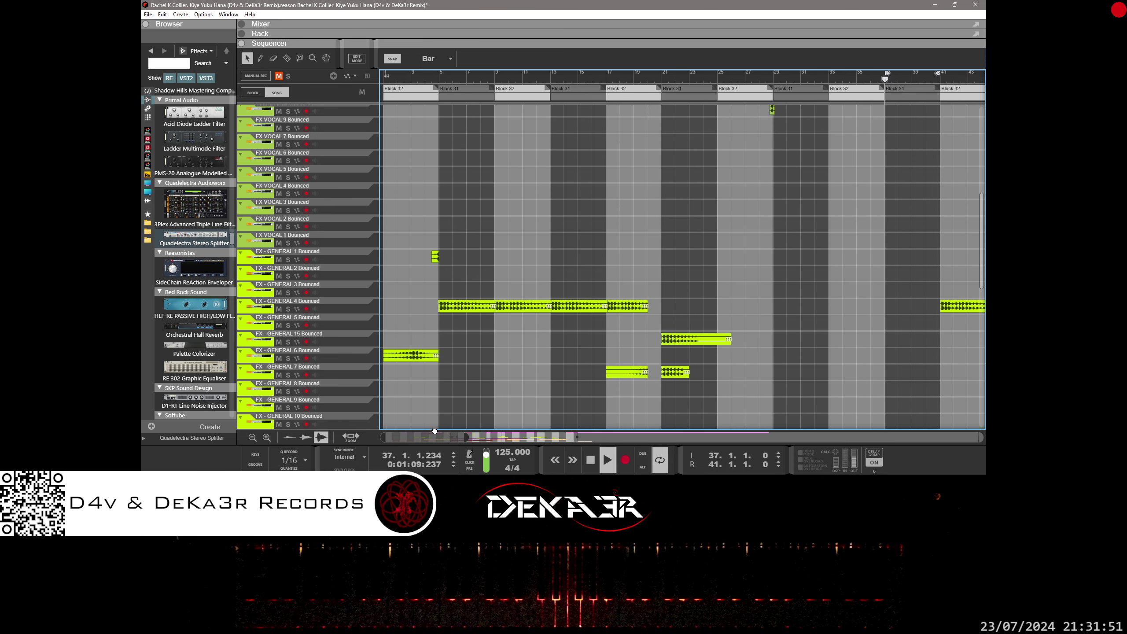
Try copies of the FX - GENERAL 6 clip at bar 35 and the two FX - GENERAL 7 clips at bars 33 and 37, deleting them.
left_click_drag(420, 358, 893, 361, "ctrl")
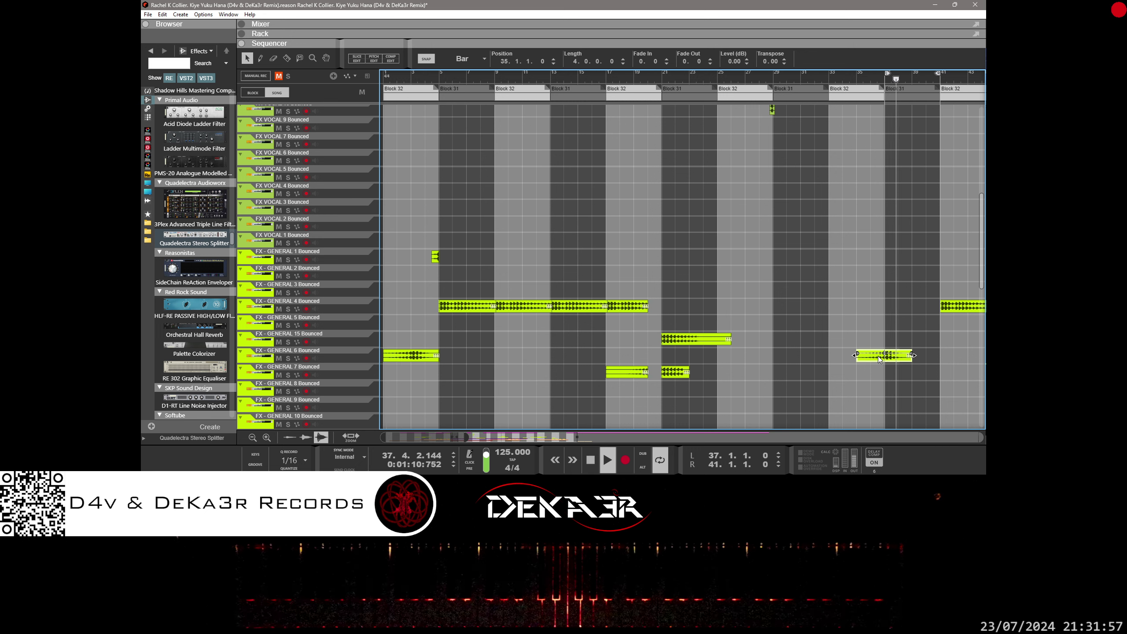
key("Delete")
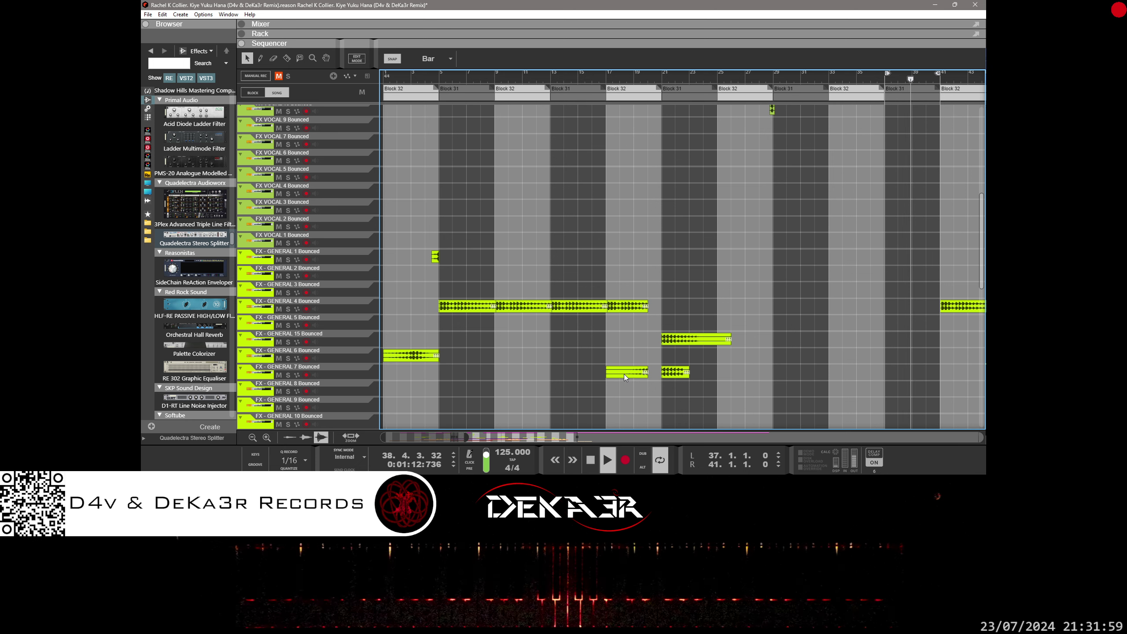
left_click_drag(720, 368, 856, 376)
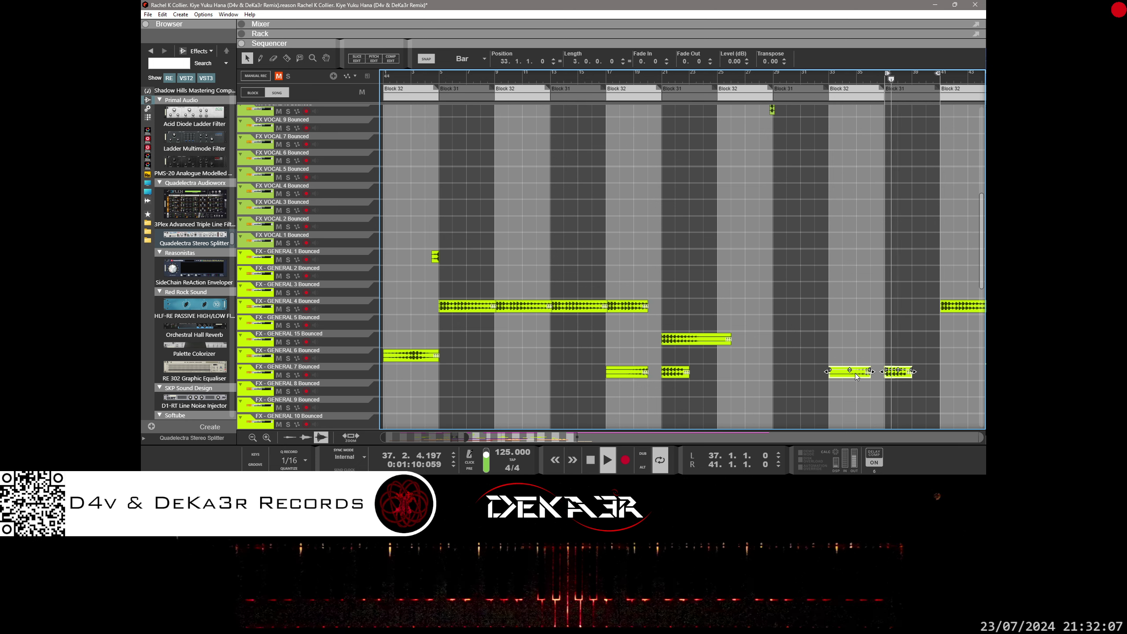
left_click(878, 337)
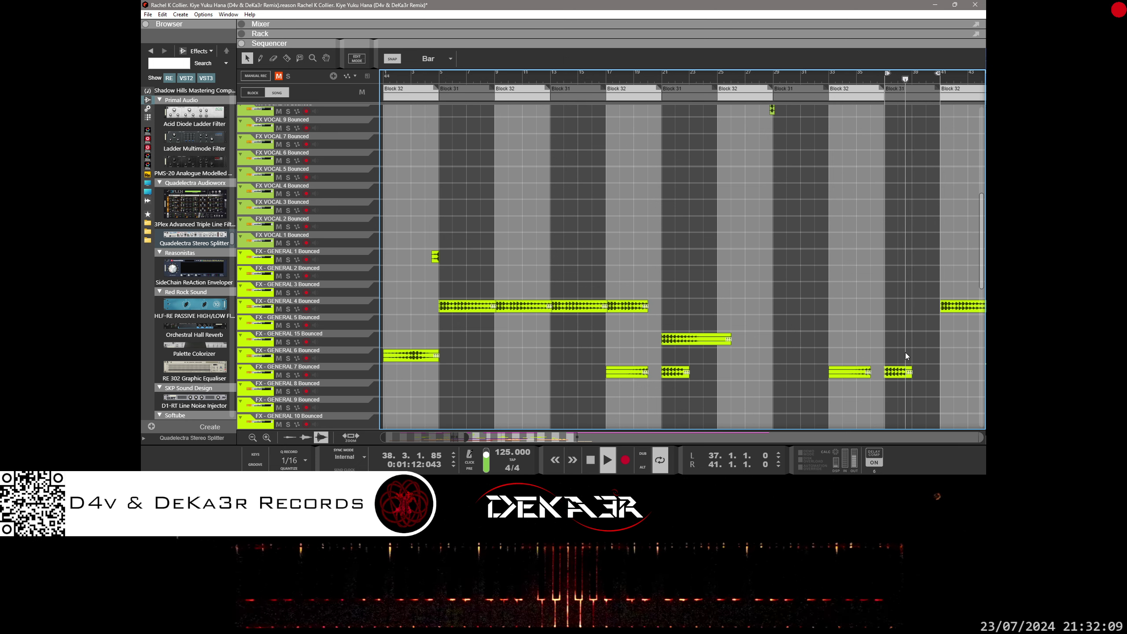
left_click_drag(856, 381, 855, 381)
key("Delete")
Try removing the FX - GENERAL 12 clip at bar 34 and undo its deletion.
scroll(858, 337, "down", 3)
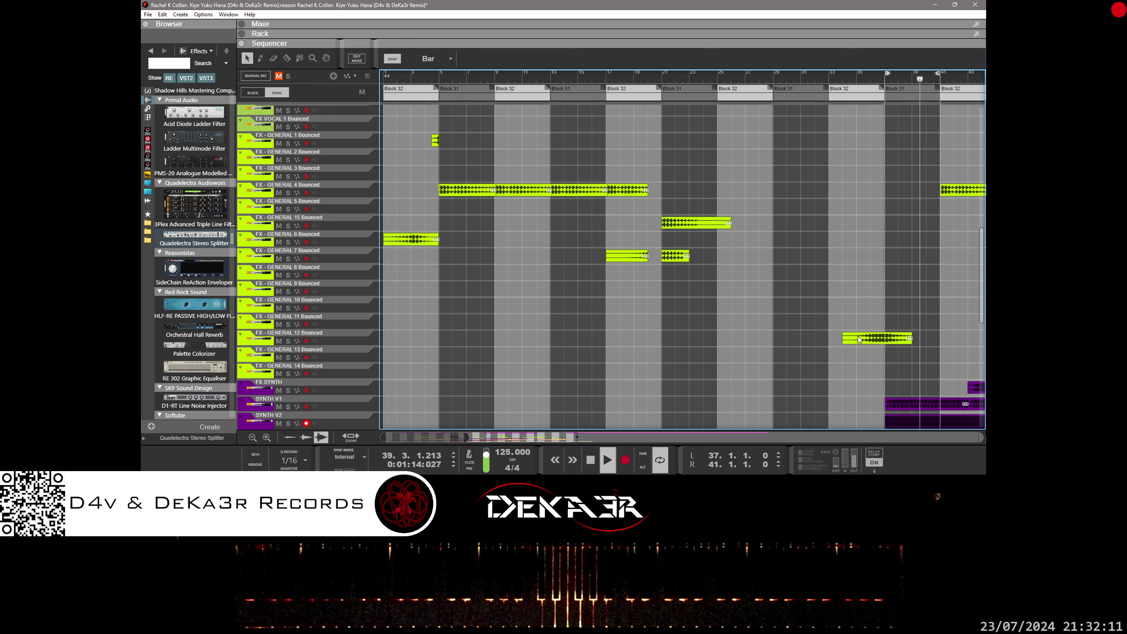
scroll(866, 355, "down", 5)
scroll(866, 355, "up", 3)
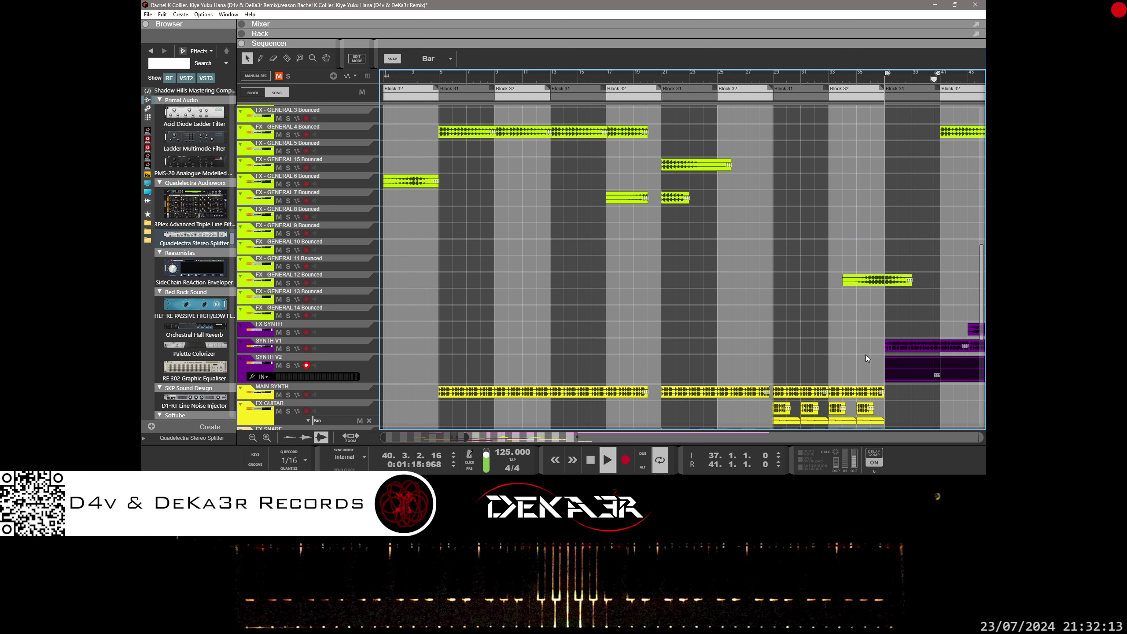
scroll(865, 352, "up", 3)
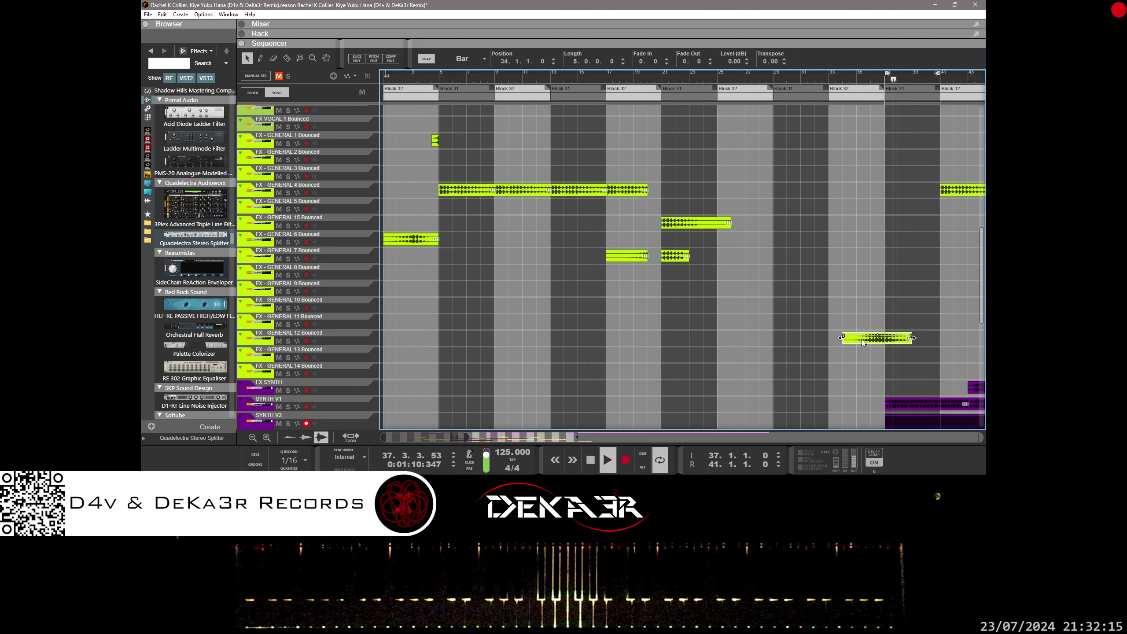
key("ctrl+z")
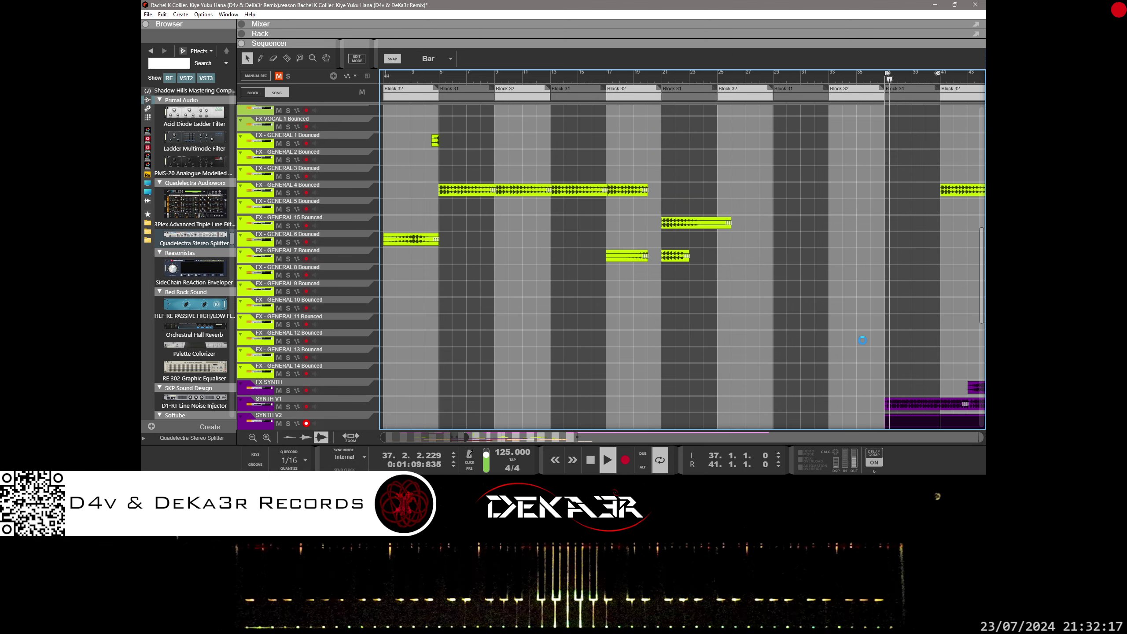
Review the arrangement around and after bar 37 across the vocal, FX, synth and drum tracks.
scroll(899, 339, "up", 15)
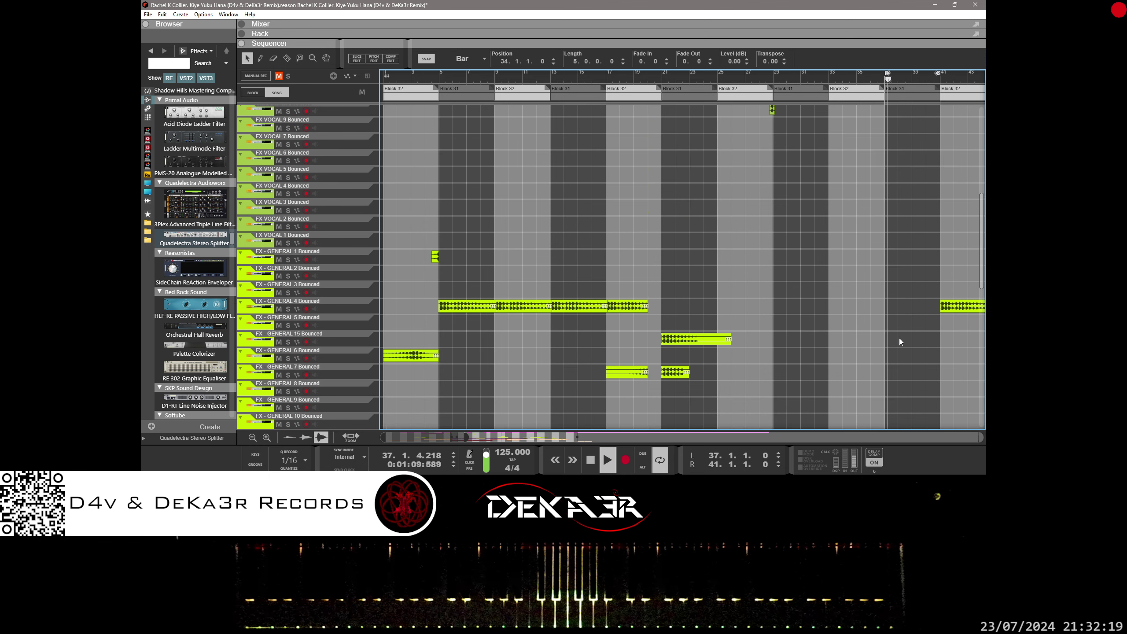
scroll(900, 338, "up", 3)
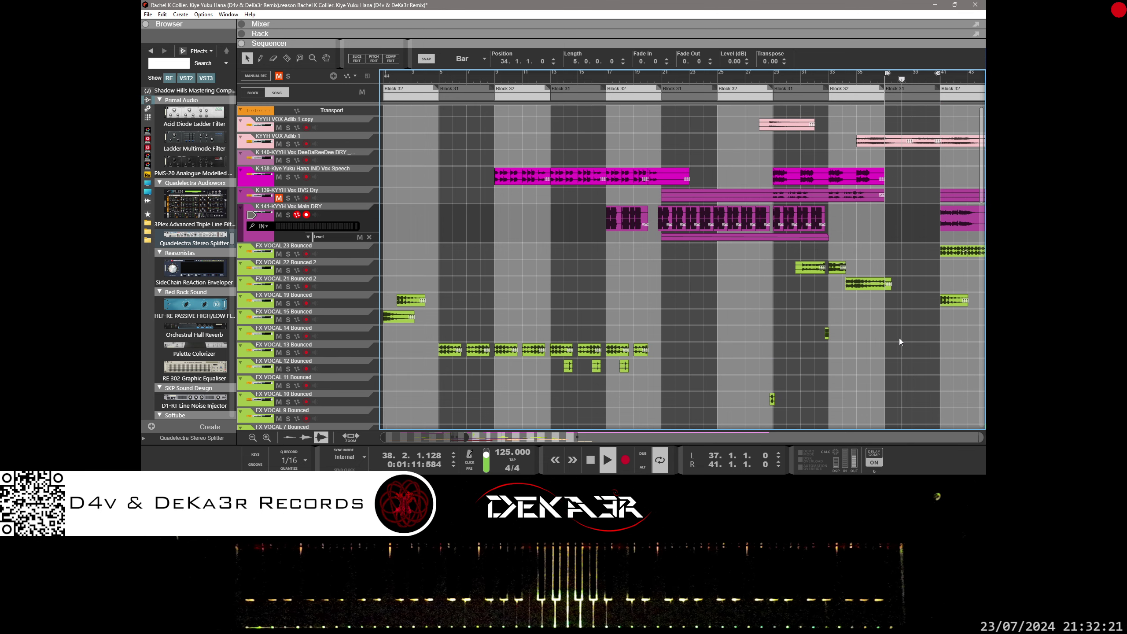
scroll(532, 406, "right", 10)
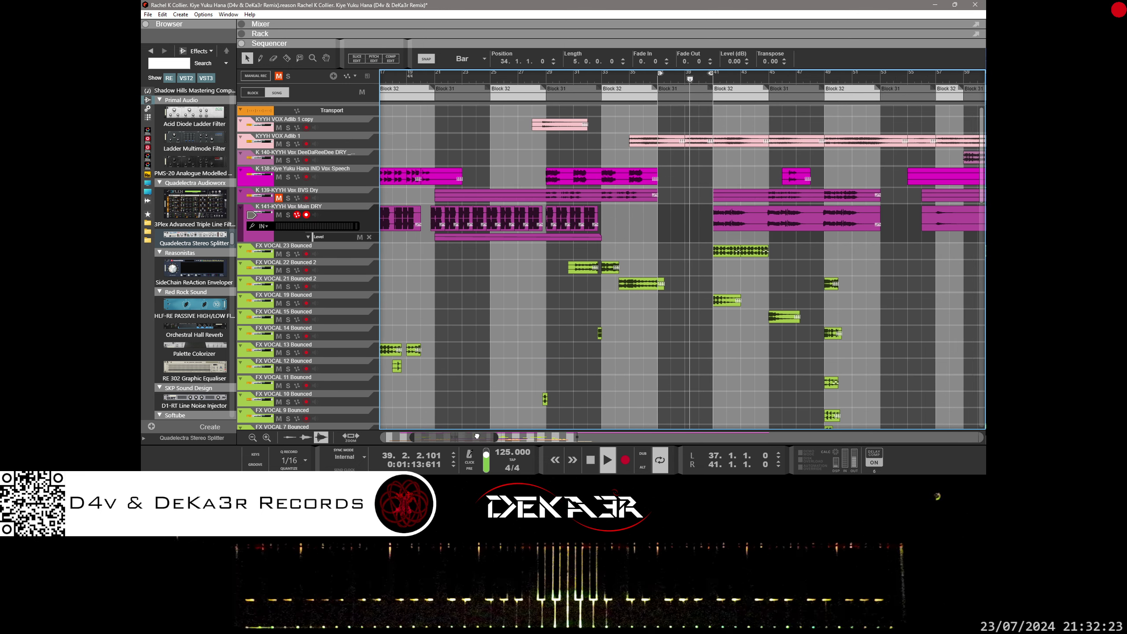
scroll(555, 327, "down", 10)
scroll(555, 327, "down", 10)
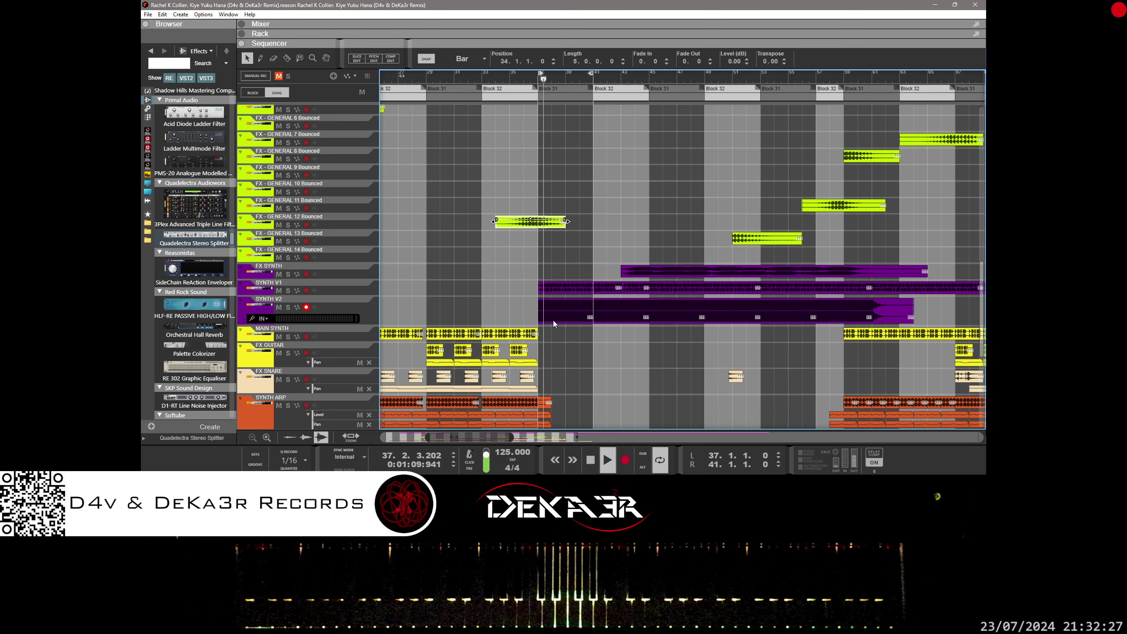
scroll(555, 322, "up", 15)
scroll(556, 321, "down", 3)
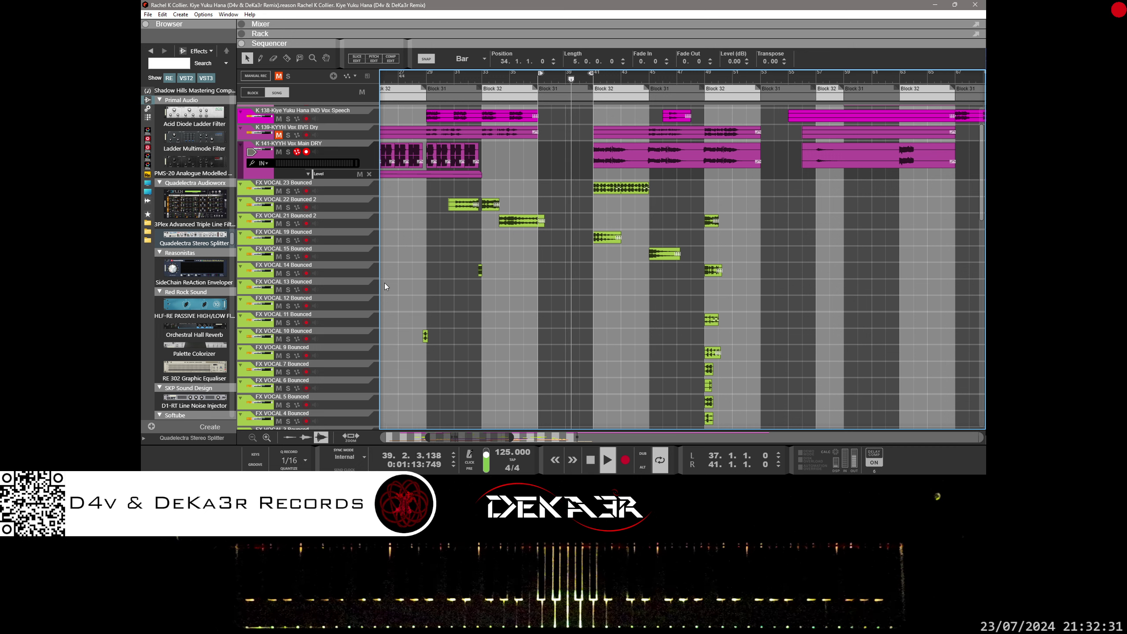
scroll(583, 296, "down", 3)
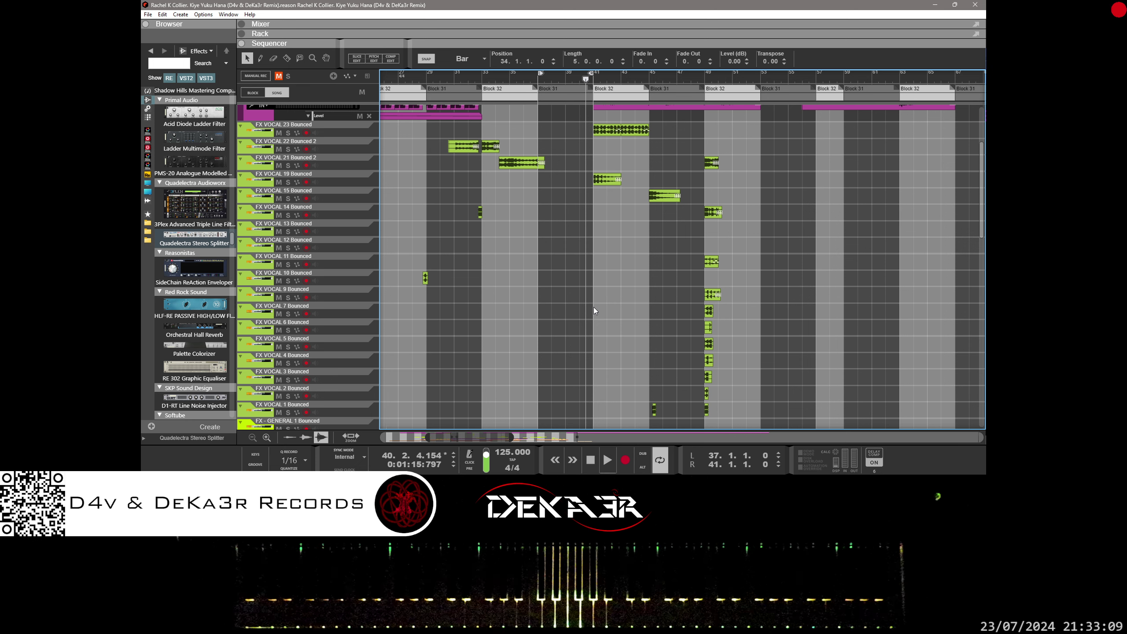
scroll(557, 275, "up", 3)
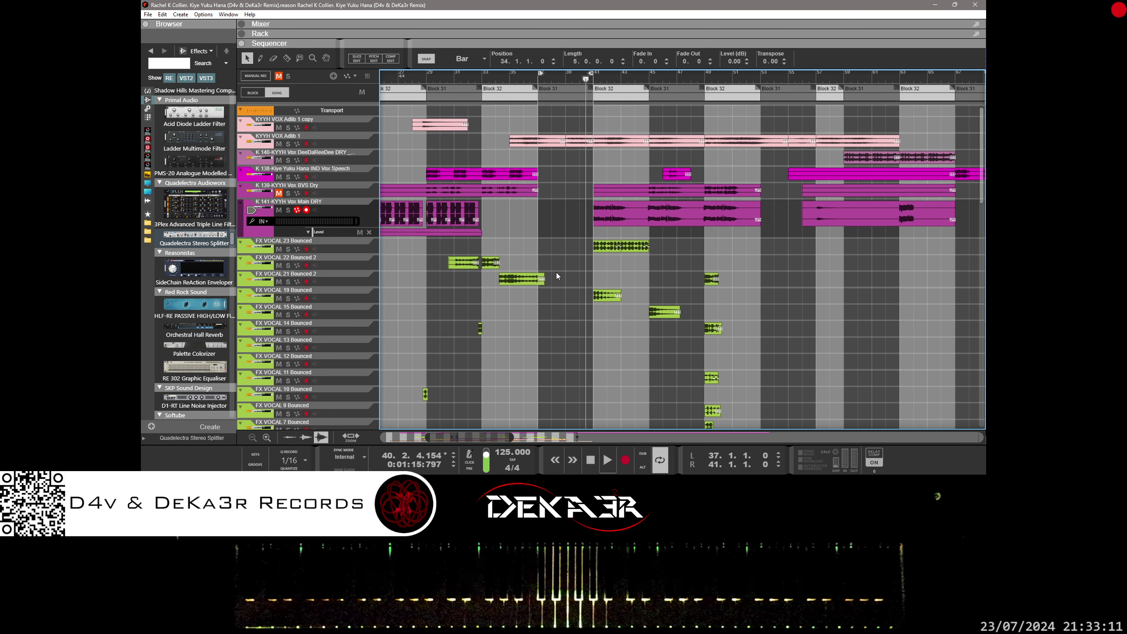
scroll(558, 275, "down", 1)
scroll(510, 254, "up", 1)
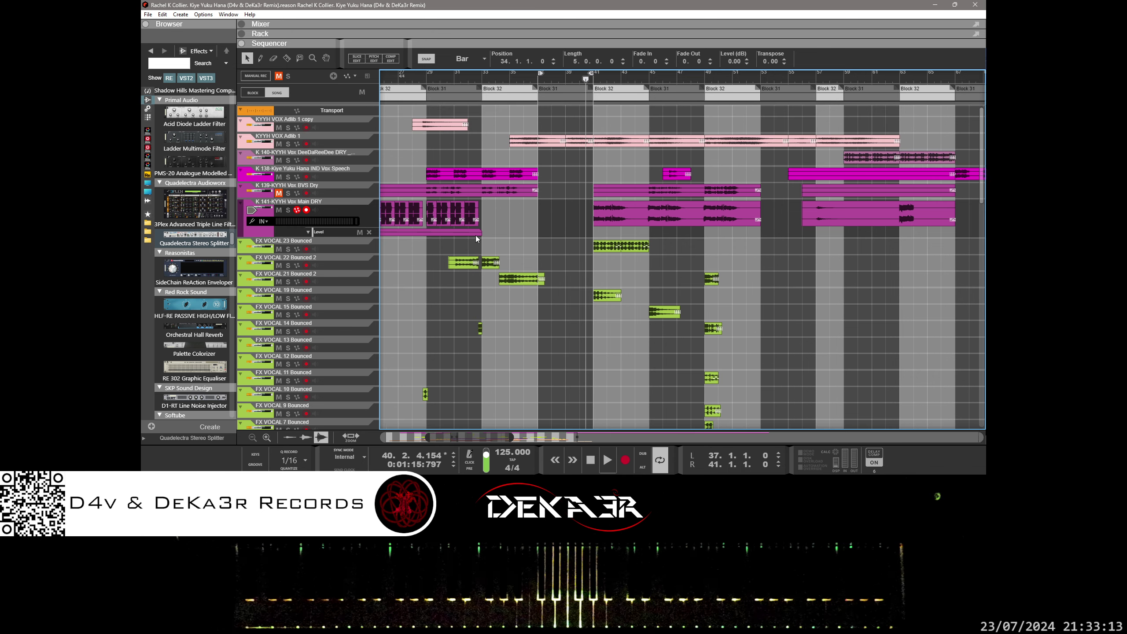
Collapse the K 141, K 139, K 138 and K 140 vocal tracks.
left_click(241, 203)
left_click(241, 186)
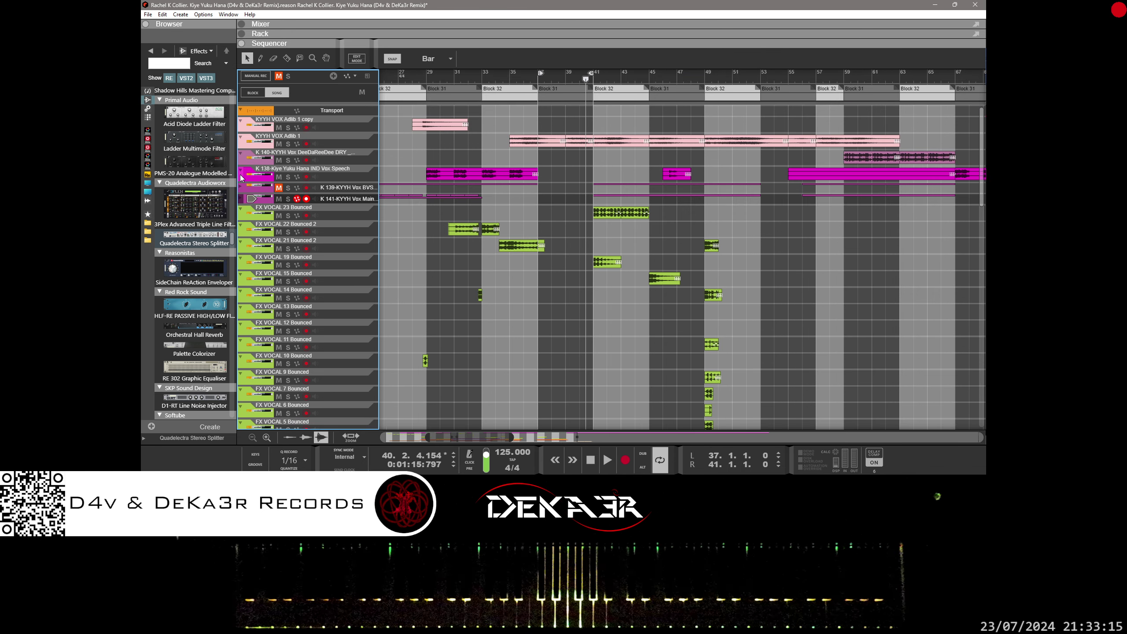
left_click(240, 170)
left_click(241, 153)
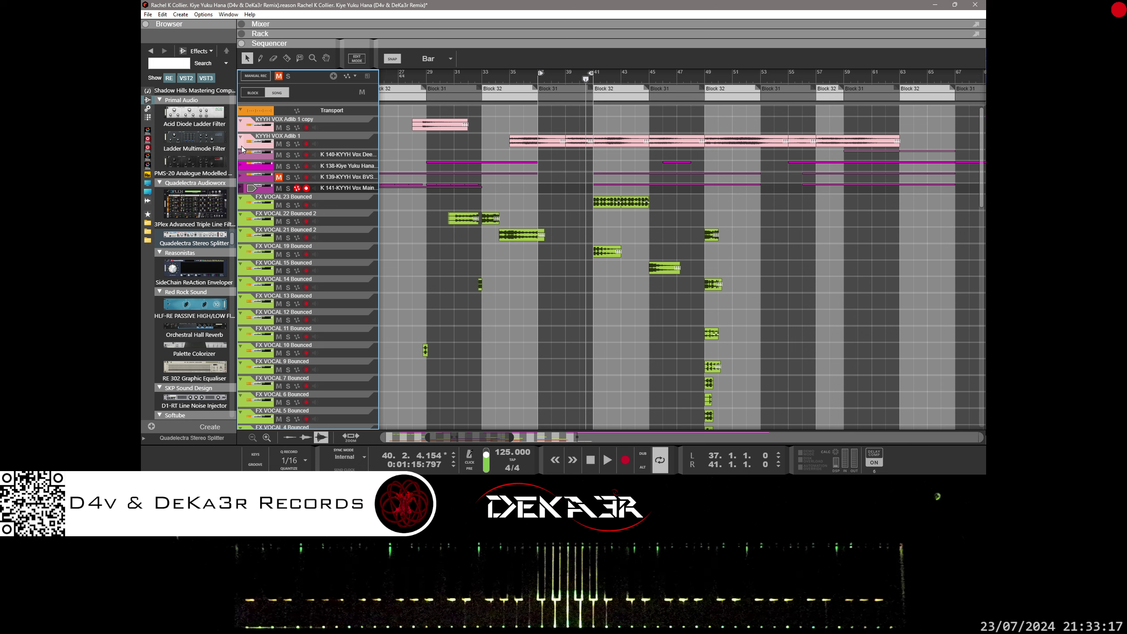
Expand the K 138, K 139 and K 141 vocal tracks again, keeping K 140 collapsed.
left_click(243, 154)
left_click(242, 166)
left_click(241, 166)
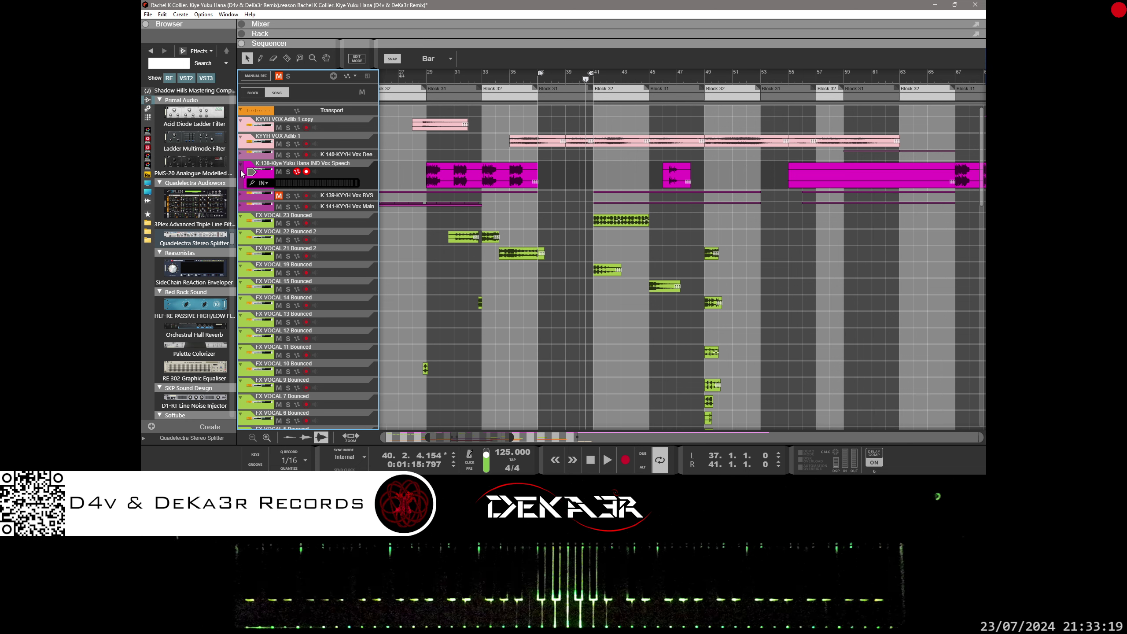
left_click(241, 196)
left_click(241, 211)
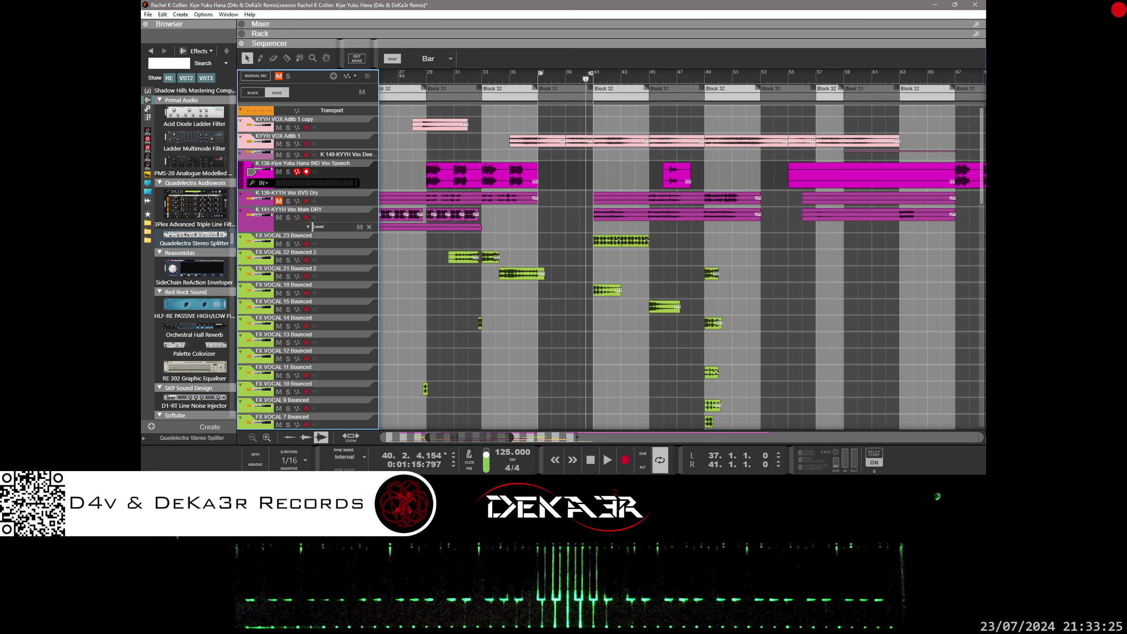
Select the FX VOCAL 23 track and play the transition into bar 37.
left_click(328, 203)
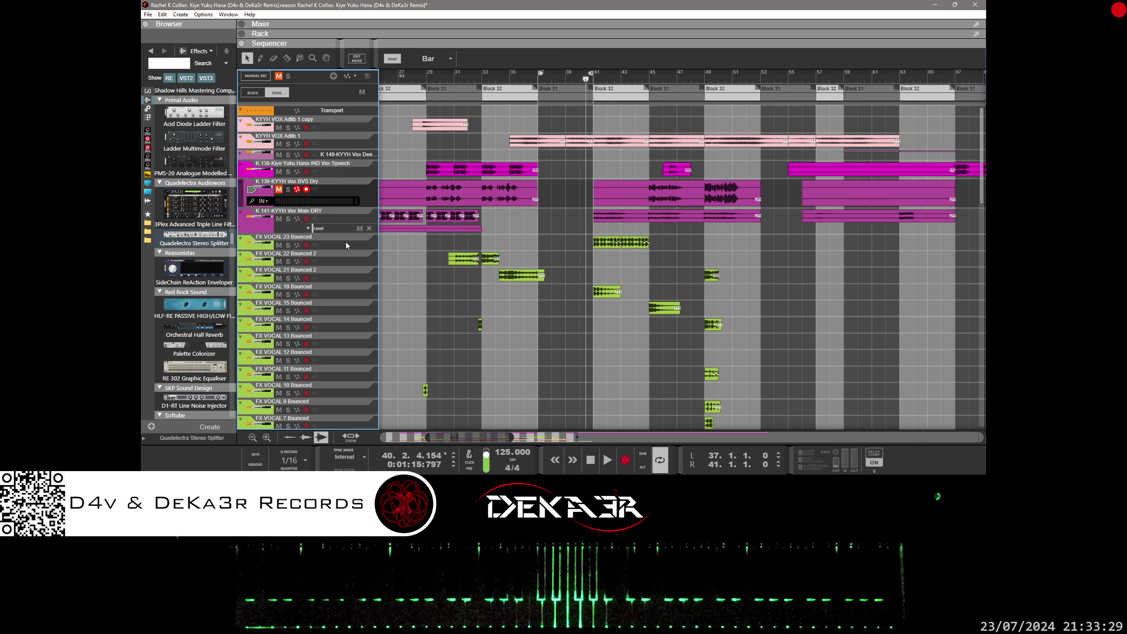
left_click(347, 245)
left_click(341, 206)
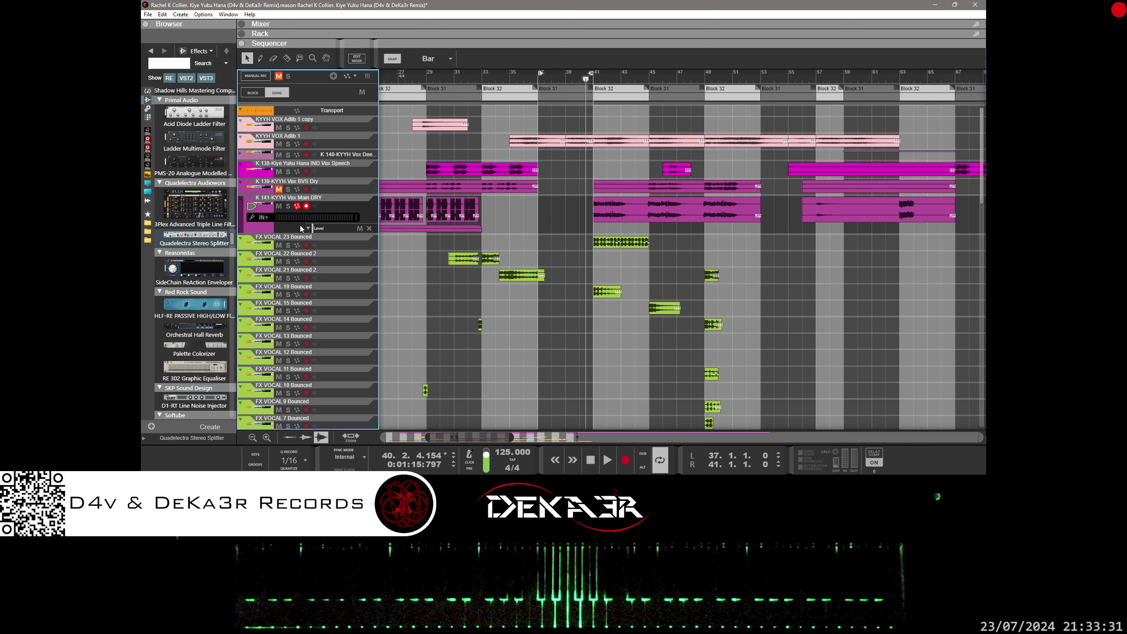
left_click(339, 241)
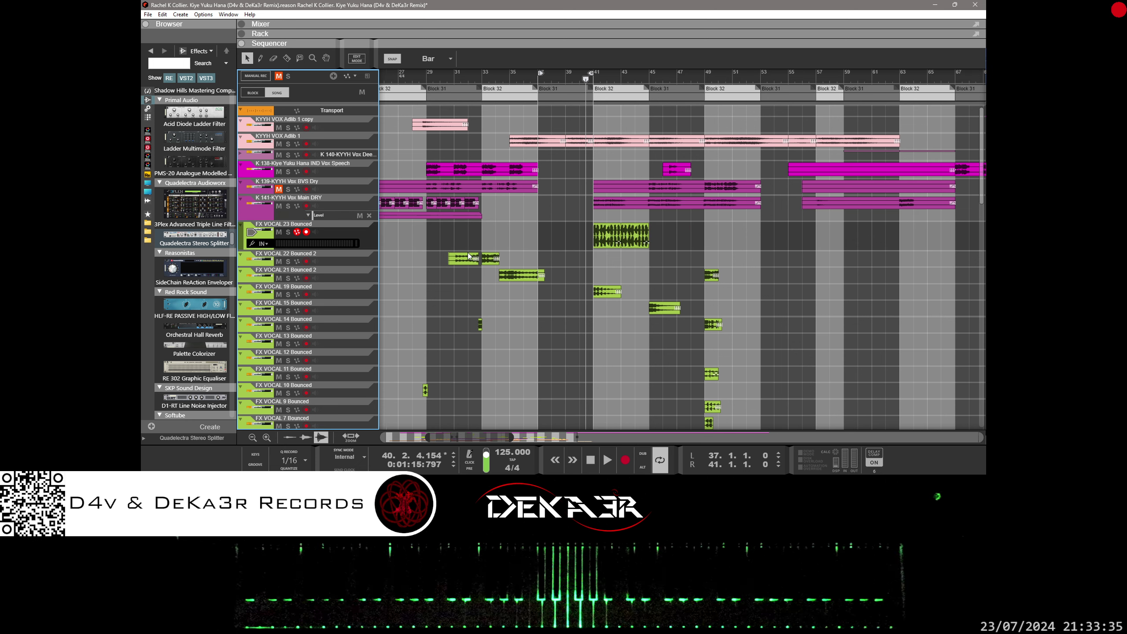
key("space")
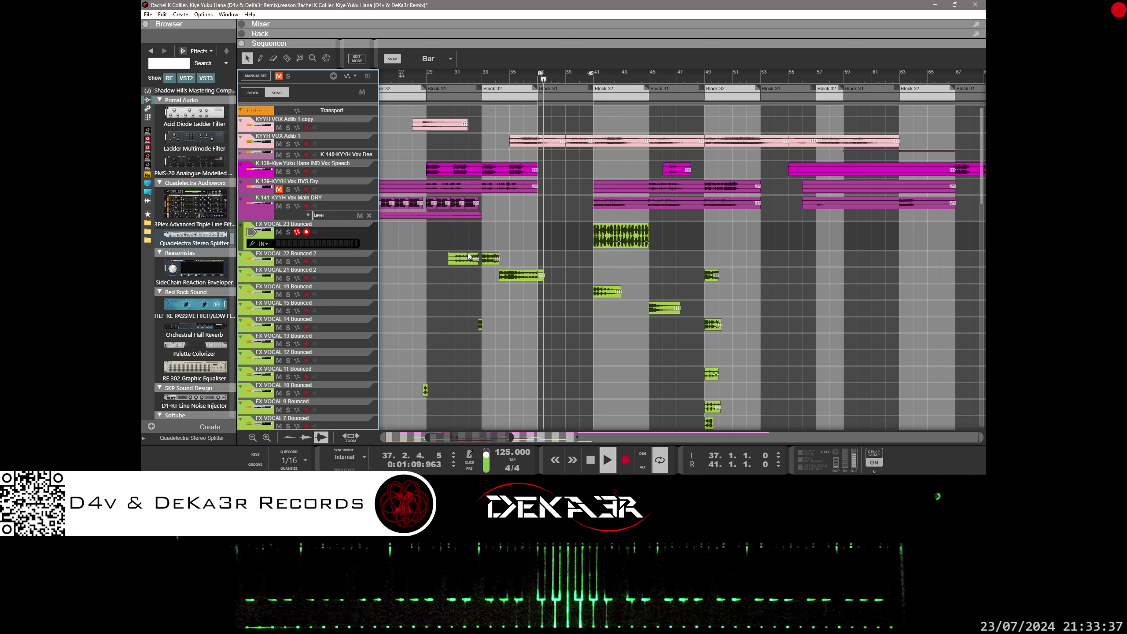
left_click(529, 79)
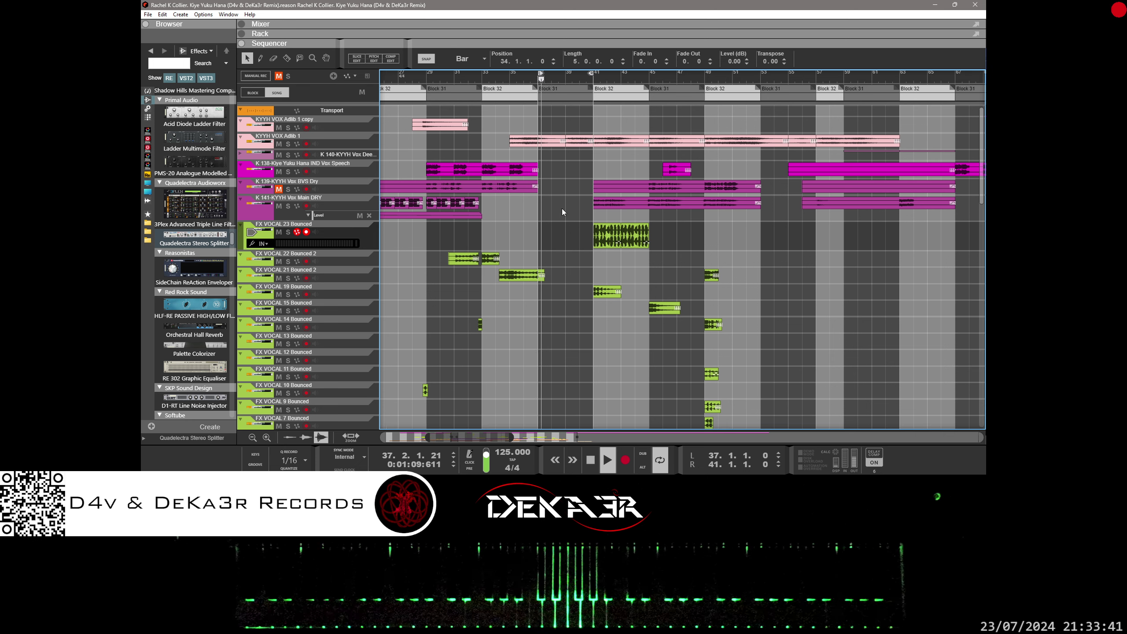
Copy the last one-beat KICK clip before bar 37 to bar 37 and save the song.
scroll(562, 207, "down", 15)
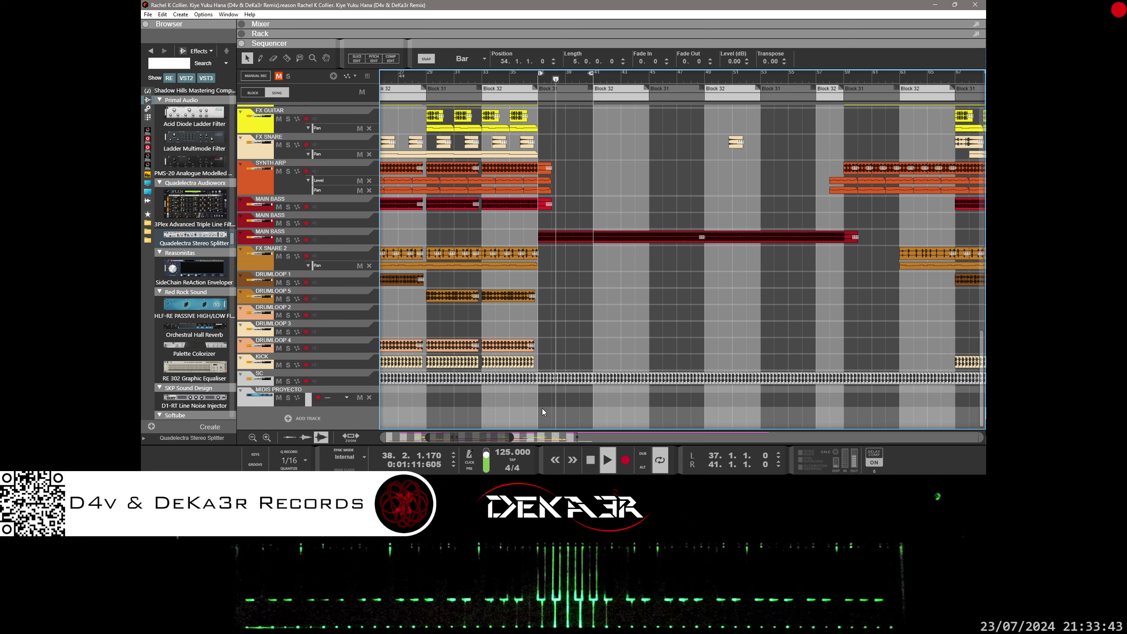
left_click_drag(511, 438, 471, 438)
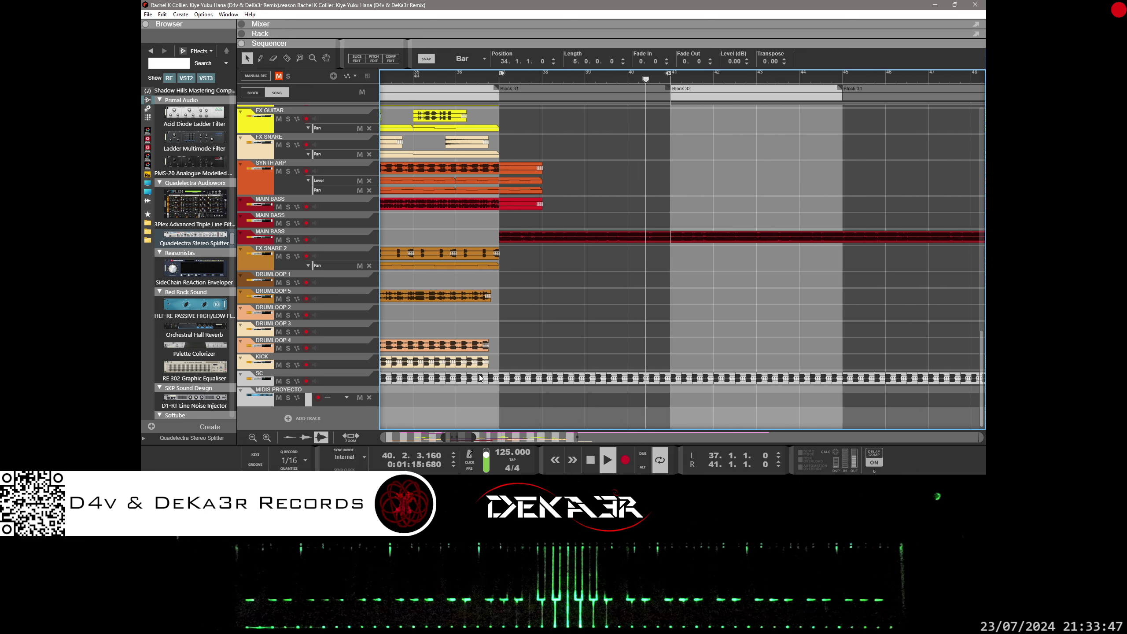
left_click_drag(483, 364, 505, 365)
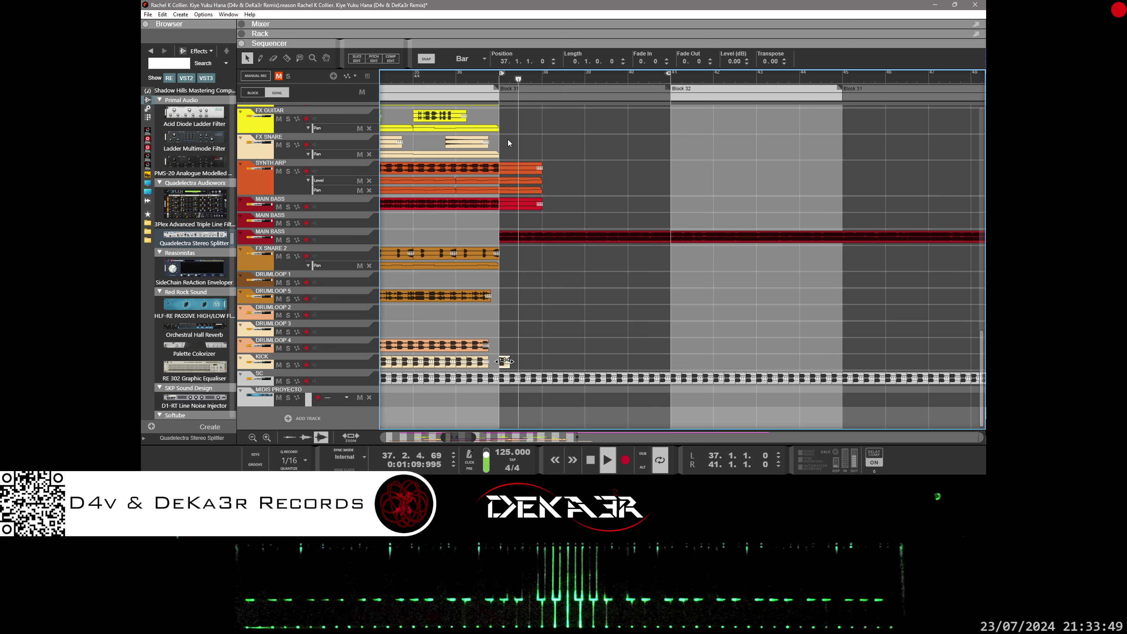
left_click(459, 79)
key("ctrl+s")
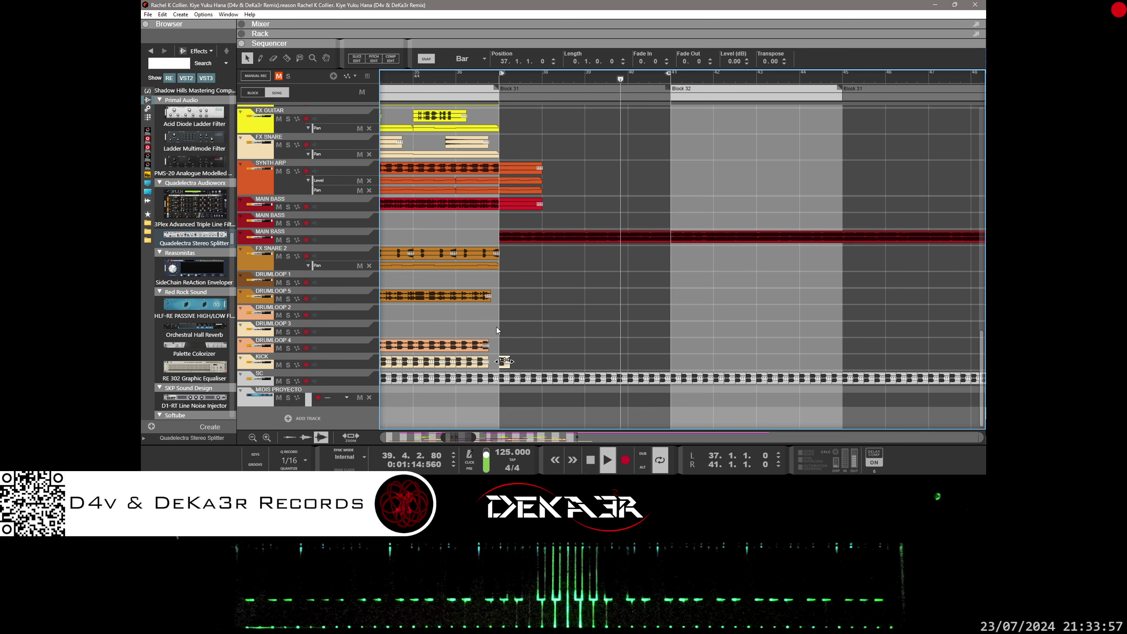
Extend the loop that starts at bar 37 so it ends at bar 45.
scroll(537, 304, "up", 4)
scroll(537, 304, "up", 13)
left_click(260, 236)
left_click_drag(473, 438, 491, 437)
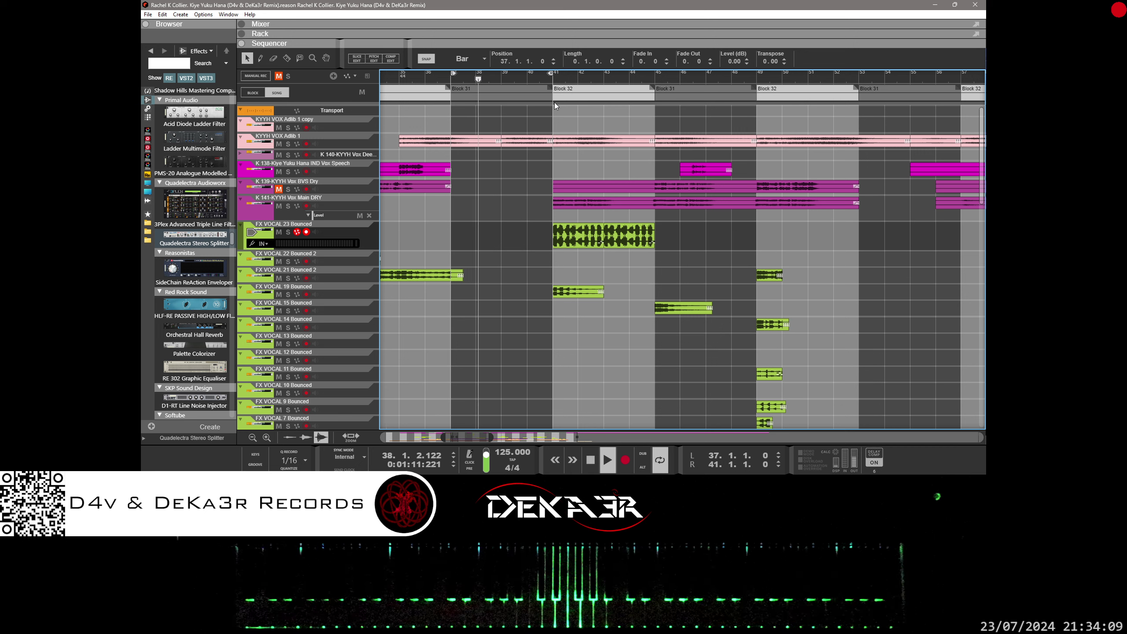
left_click_drag(552, 72, 646, 67)
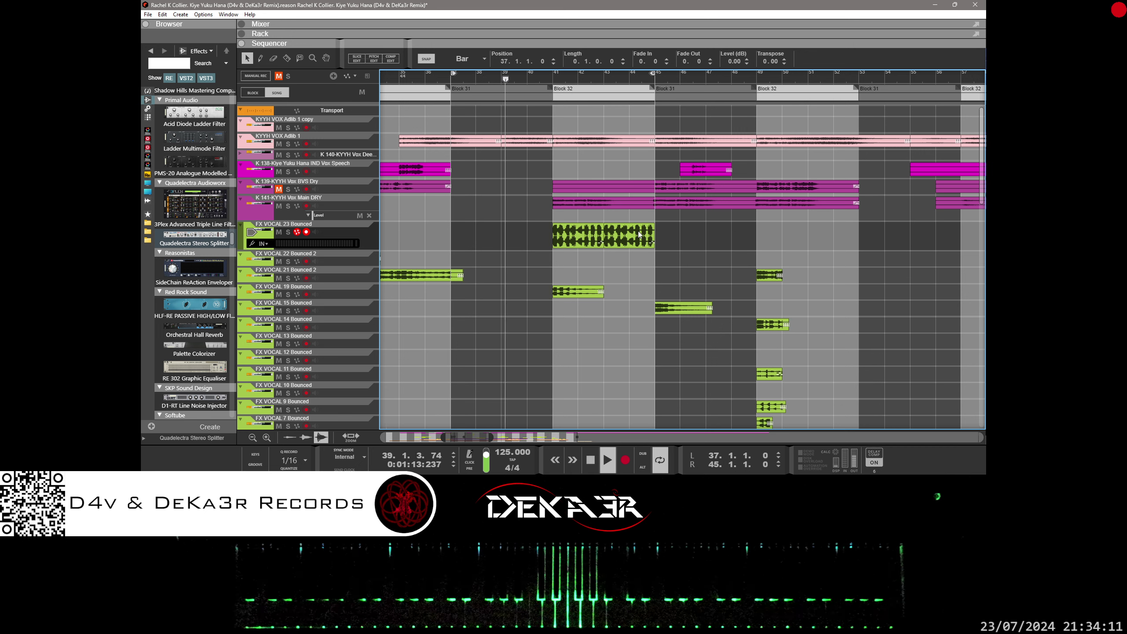
Unmute the K 139 vocal track while the loop from bar 37 to 45 plays.
scroll(636, 286, "down", 15)
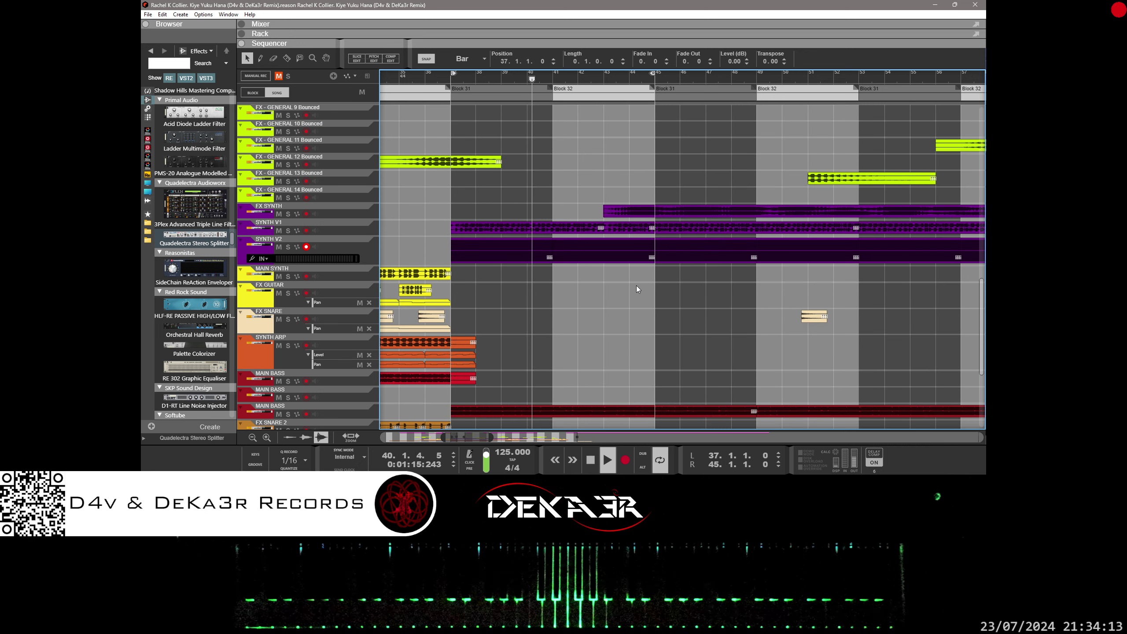
scroll(636, 286, "up", 10)
scroll(636, 286, "up", 10)
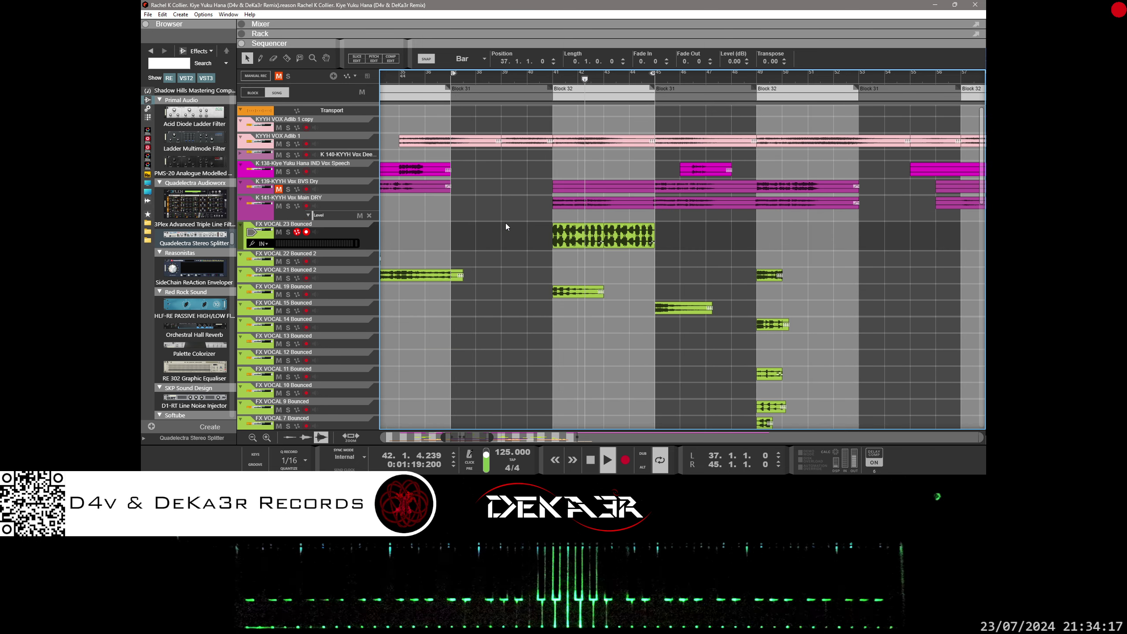
left_click(278, 190)
Examine which vocal, FX, synth and bass tracks have clips from bar 37 onward while the loop plays.
scroll(495, 250, "down", 10)
scroll(495, 248, "up", 10)
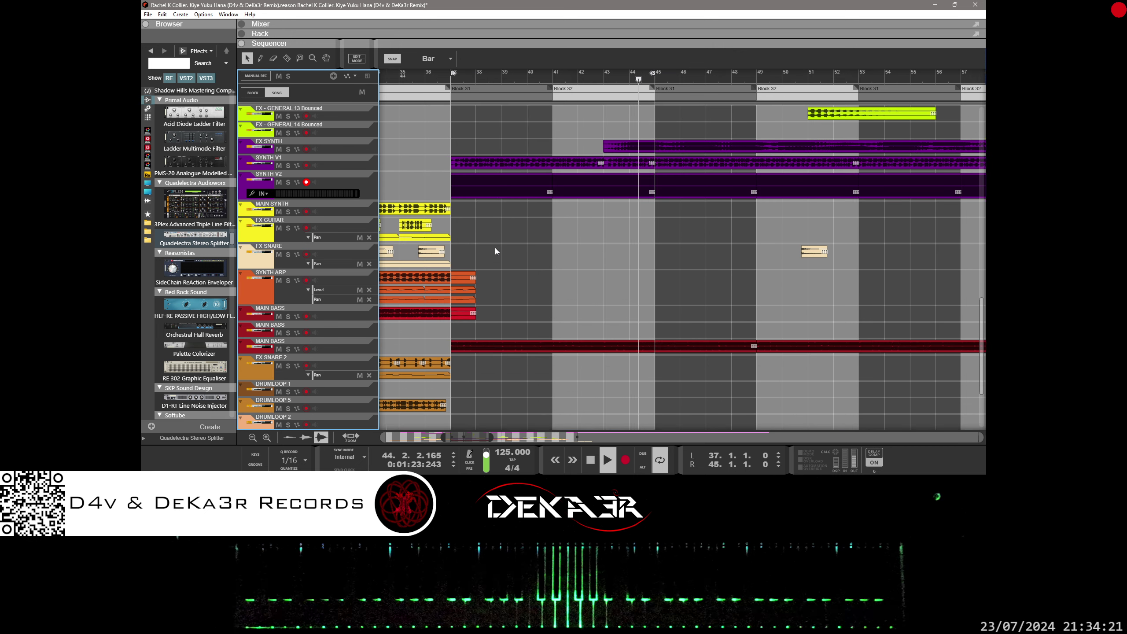
scroll(495, 247, "down", 10)
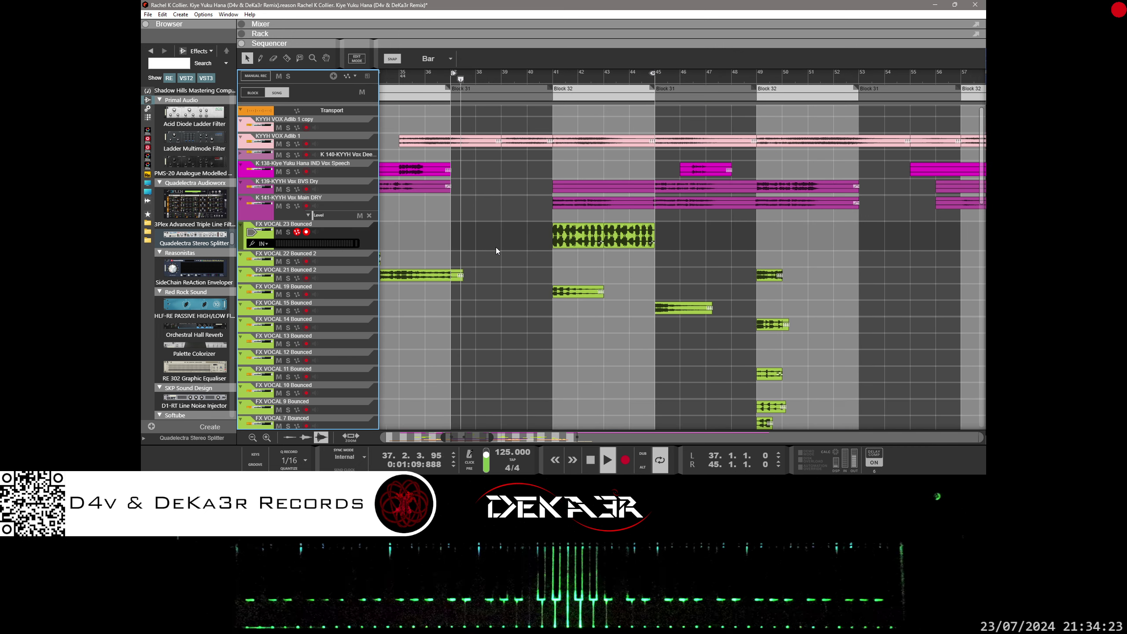
scroll(496, 247, "up", 10)
scroll(496, 247, "down", 10)
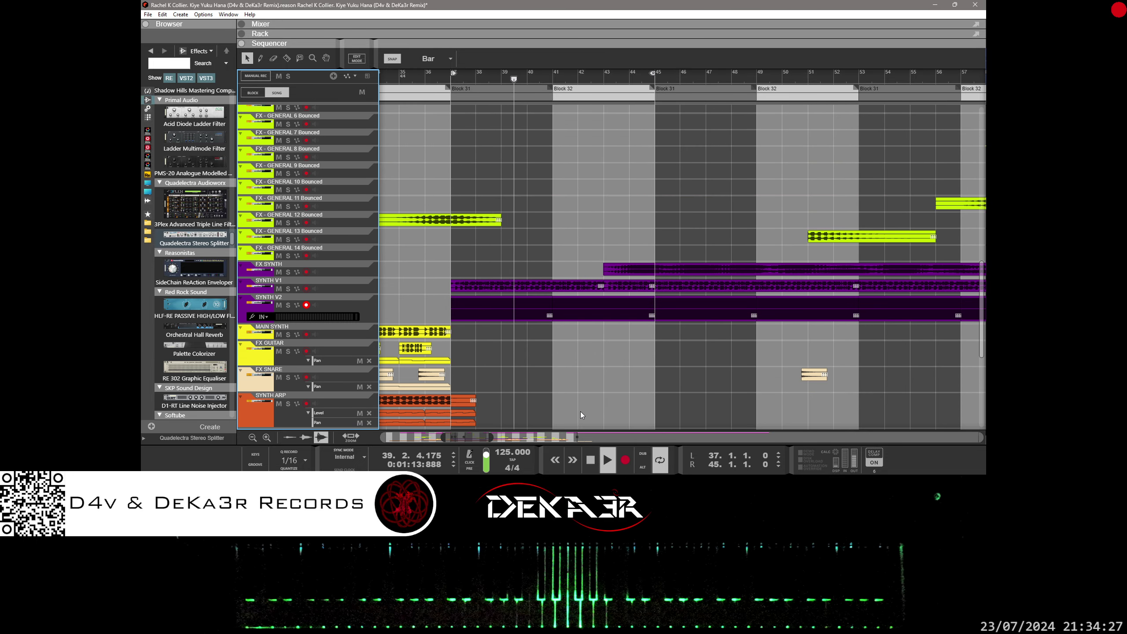
mouse_move(491, 437)
left_mouse_down()
mouse_move(518, 435)
mouse_move(496, 432)
left_mouse_up()
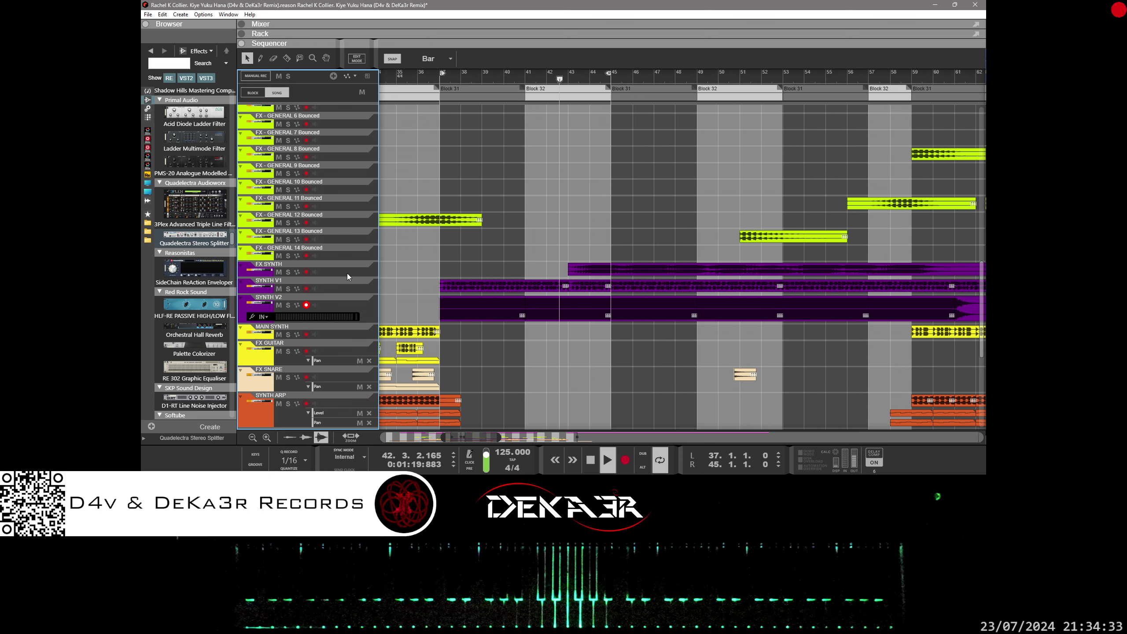
mouse_move(347, 277)
left_mouse_down()
mouse_move(351, 321)
mouse_move(350, 266)
left_mouse_up()
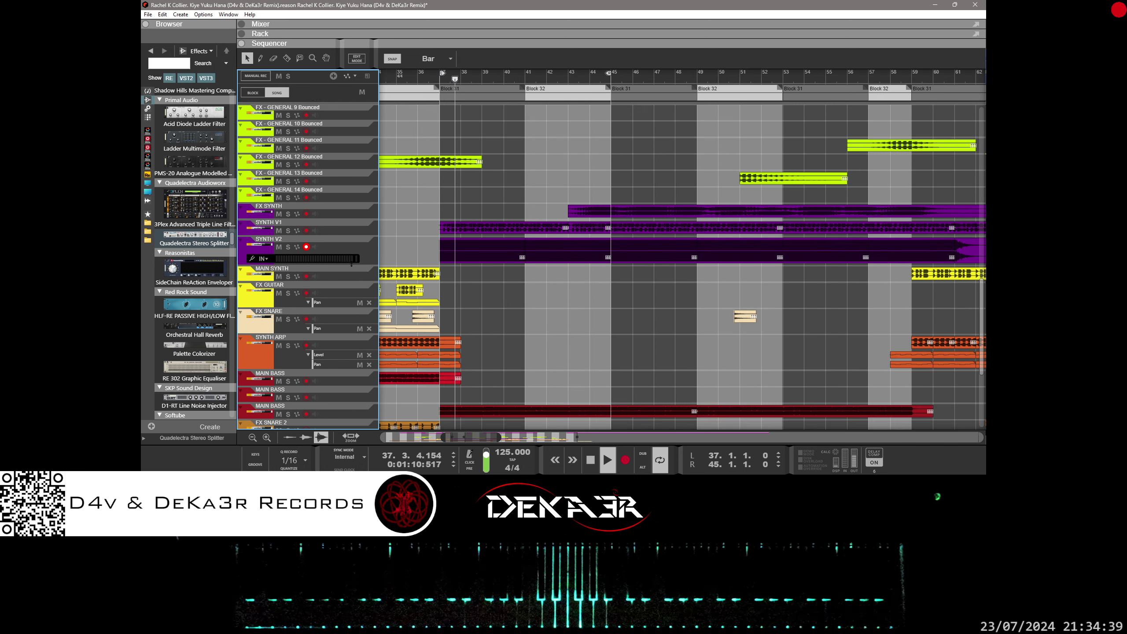
scroll(351, 270, "down", 2)
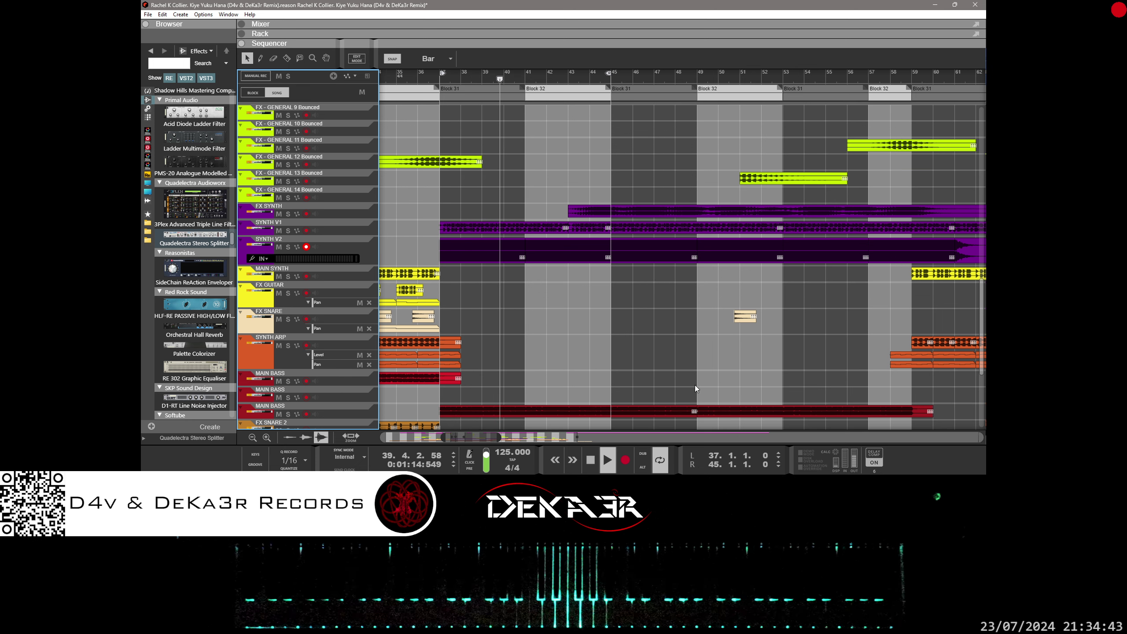
Move the FX VOCAL 23 clip from bar 41 to bar 49 on the same track.
scroll(694, 384, "up", 15)
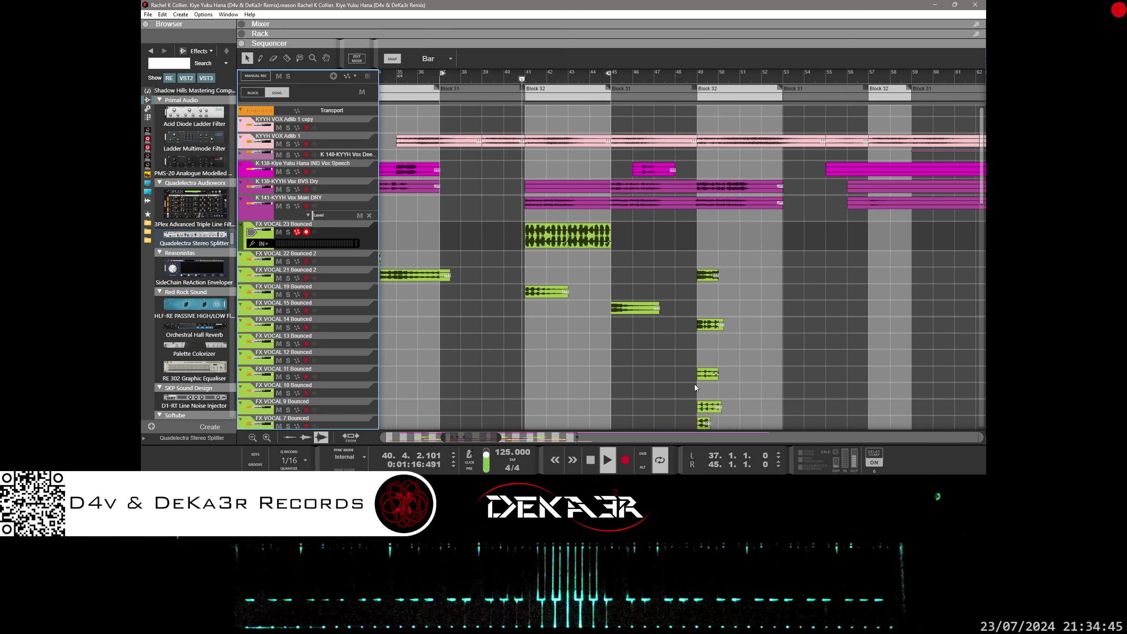
scroll(694, 384, "down", 8)
scroll(694, 384, "up", 8)
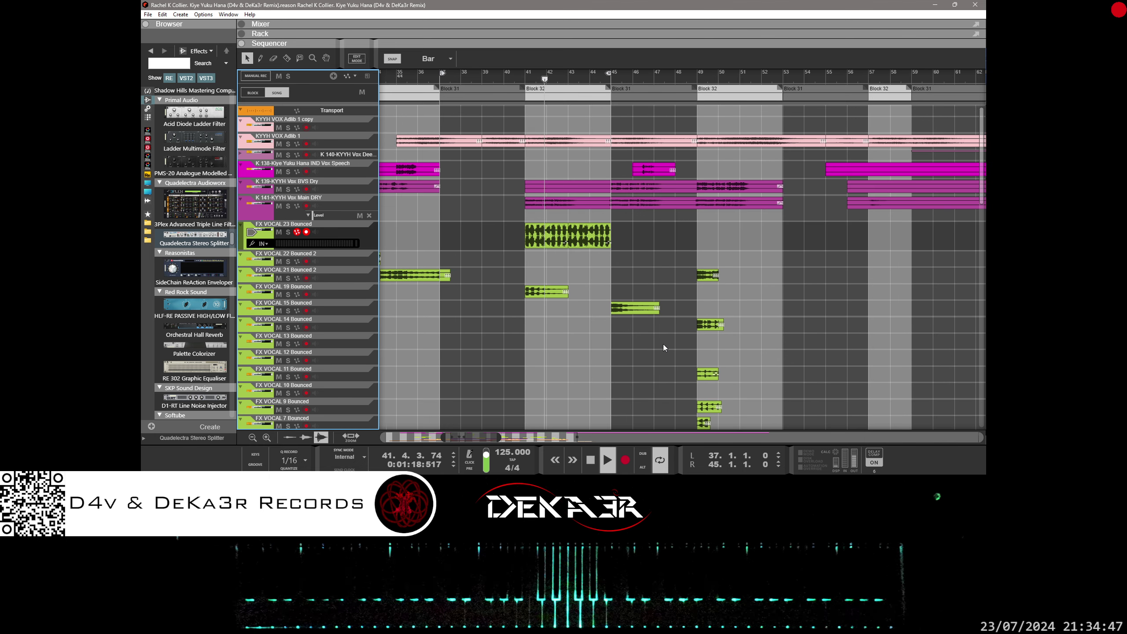
left_click_drag(637, 232, 712, 240)
left_click(675, 268)
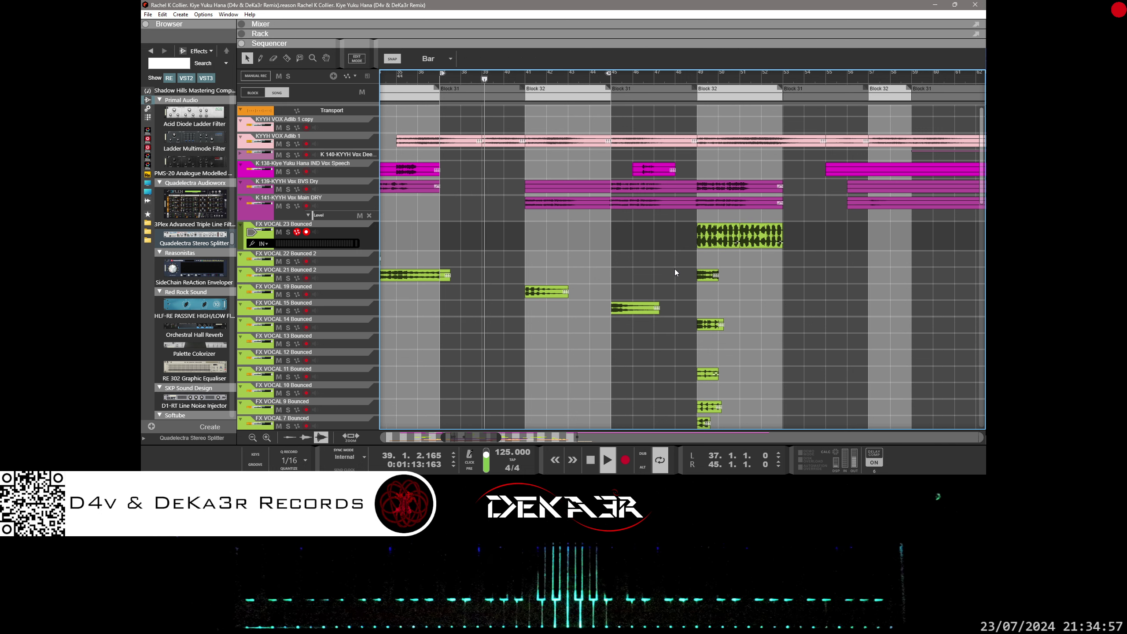
Review the FX VOCAL, FX GENERAL and synth clips around the loop from bar 37 to 45 during playback.
scroll(675, 268, "down", 5)
scroll(674, 269, "up", 10)
scroll(674, 269, "down", 7)
scroll(674, 269, "up", 3)
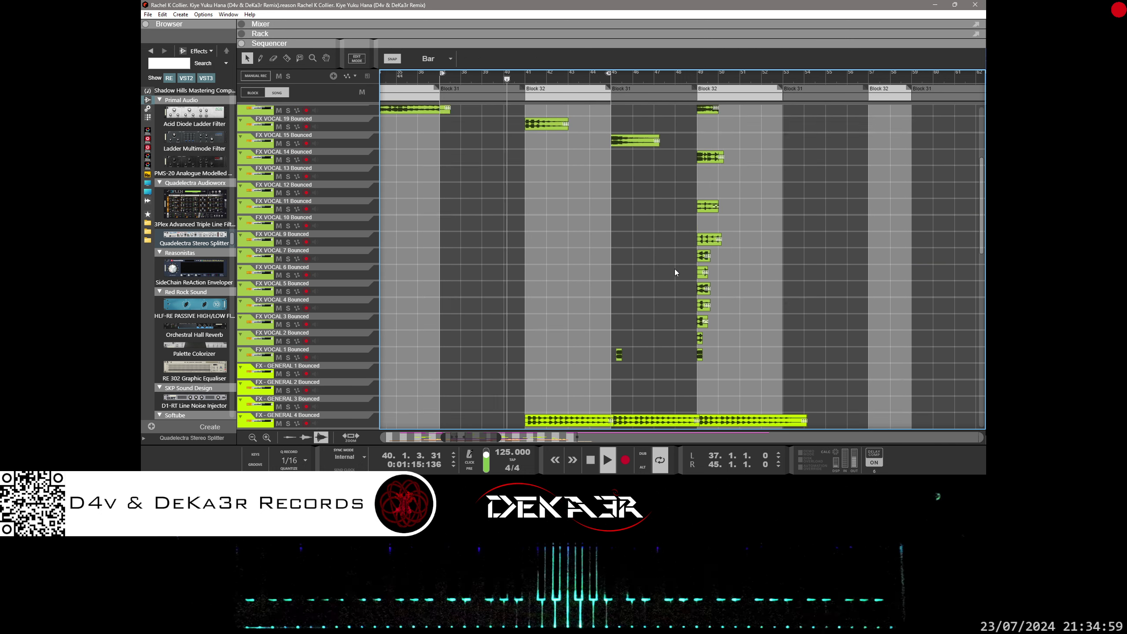
scroll(674, 268, "down", 2)
scroll(674, 269, "down", 10)
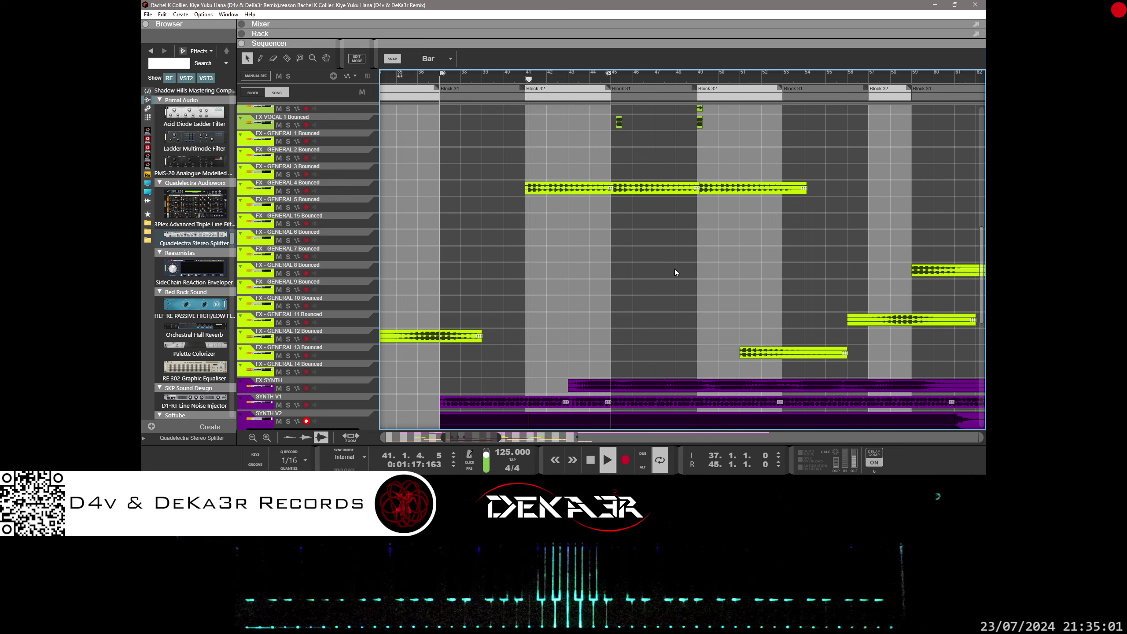
scroll(674, 268, "up", 4)
scroll(674, 268, "up", 15)
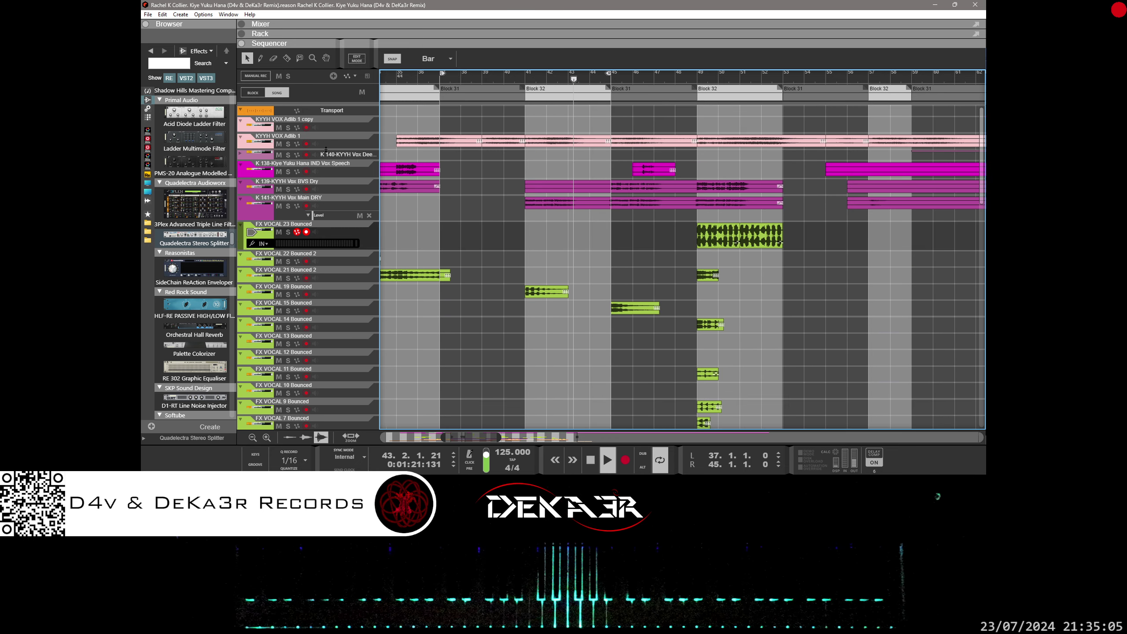
Enlarge the KYYH VOX Adlib 1 track and shorten its clip at bar 39 to two bars.
left_click_drag(333, 153, 334, 228)
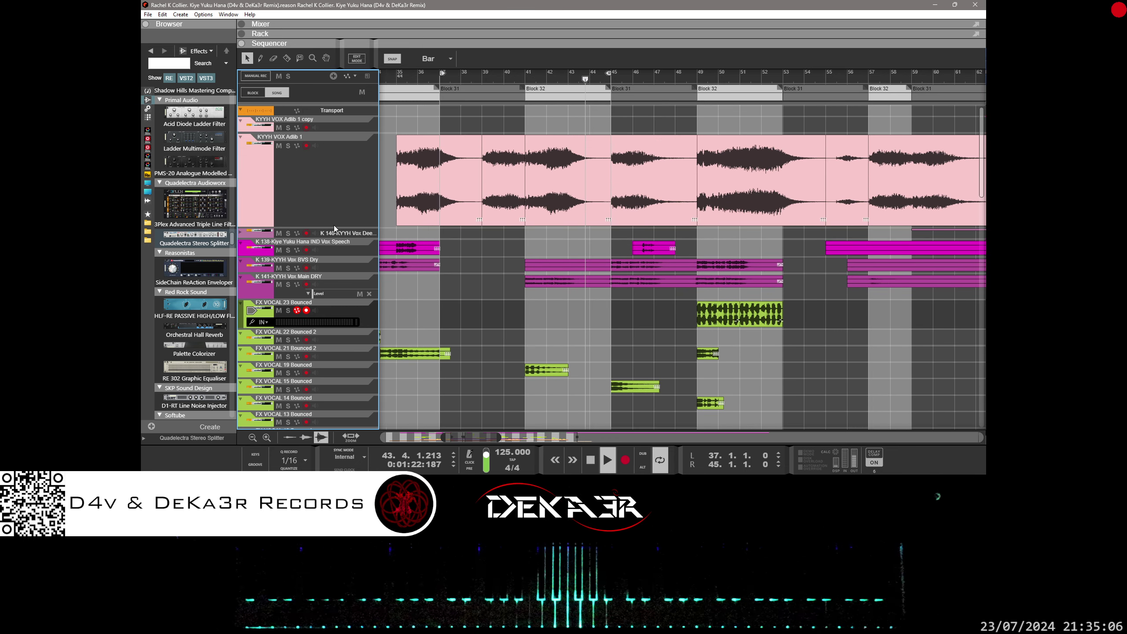
left_click(487, 187)
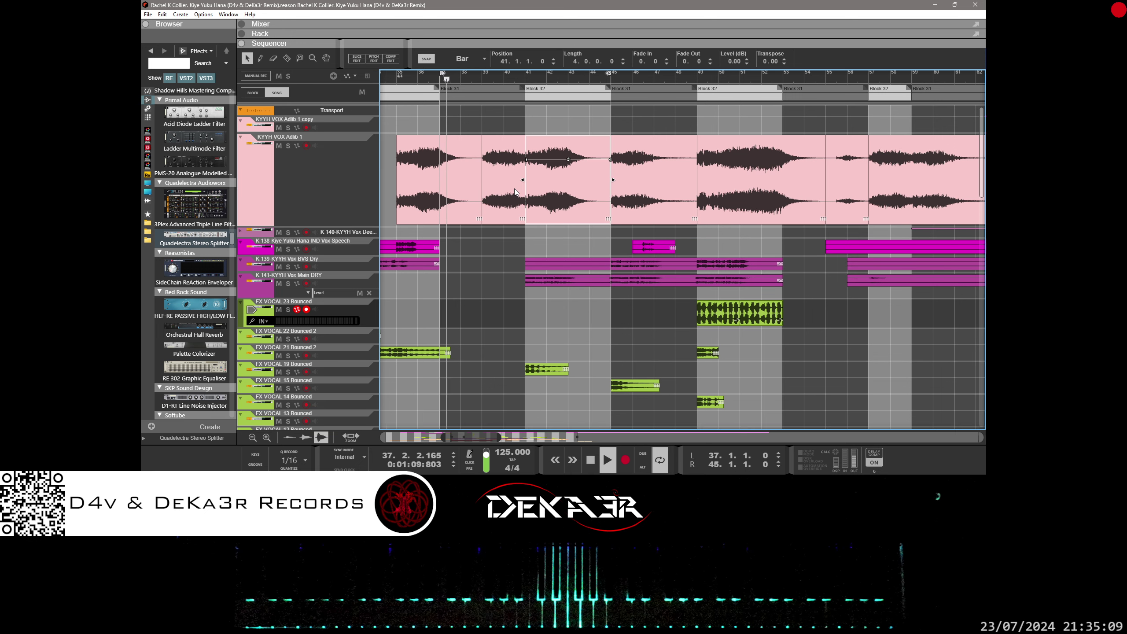
left_click_drag(574, 182, 513, 188)
left_click(513, 191)
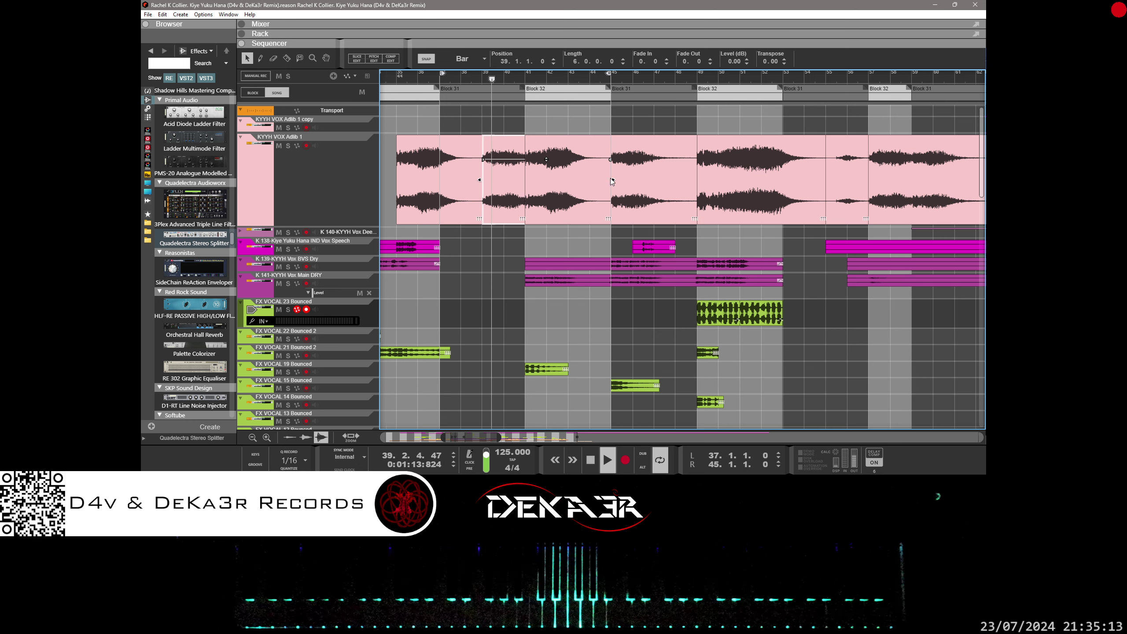
left_click_drag(613, 179, 526, 179)
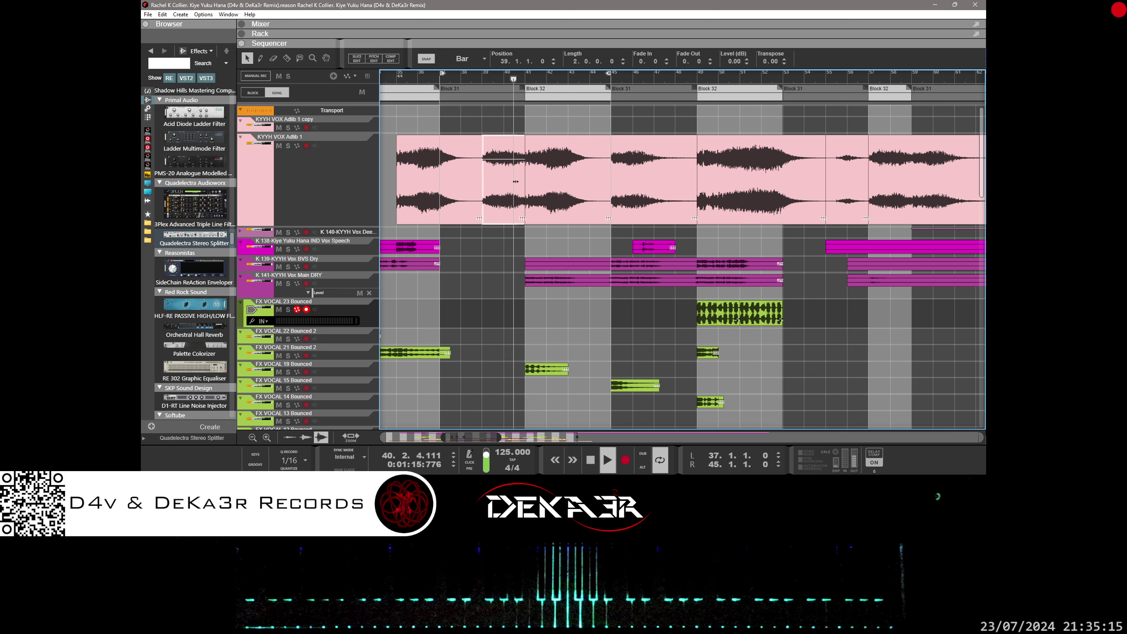
Check the KYYH VOX Adlib 1 clips from bar 41 through bar 57, trimming the one at bar 55 to two bars.
left_click(579, 181)
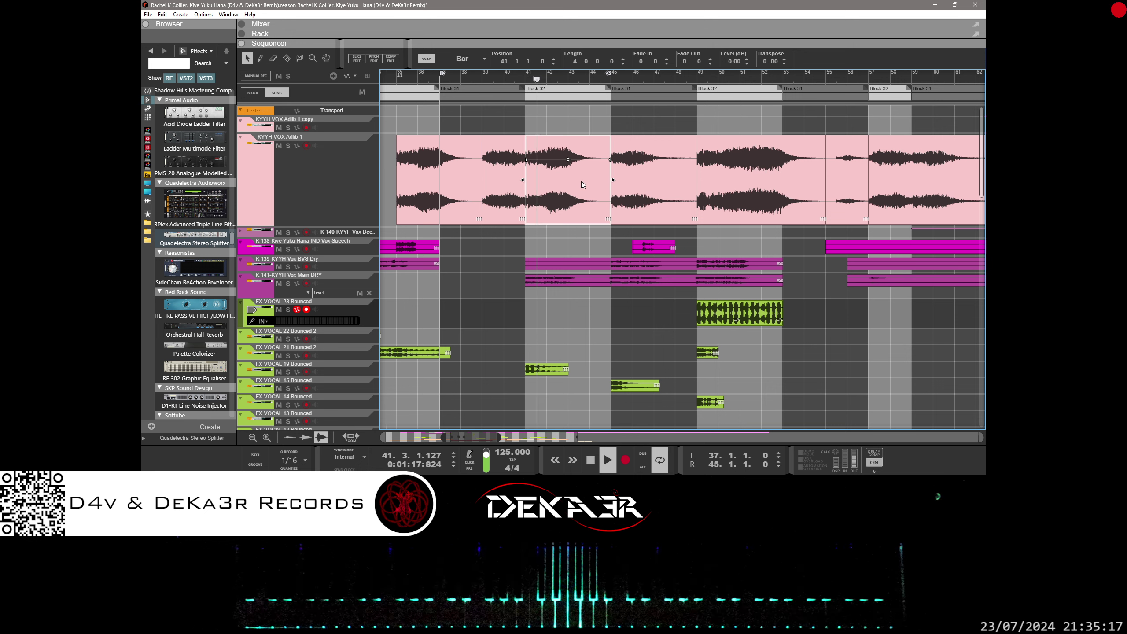
left_click(645, 188)
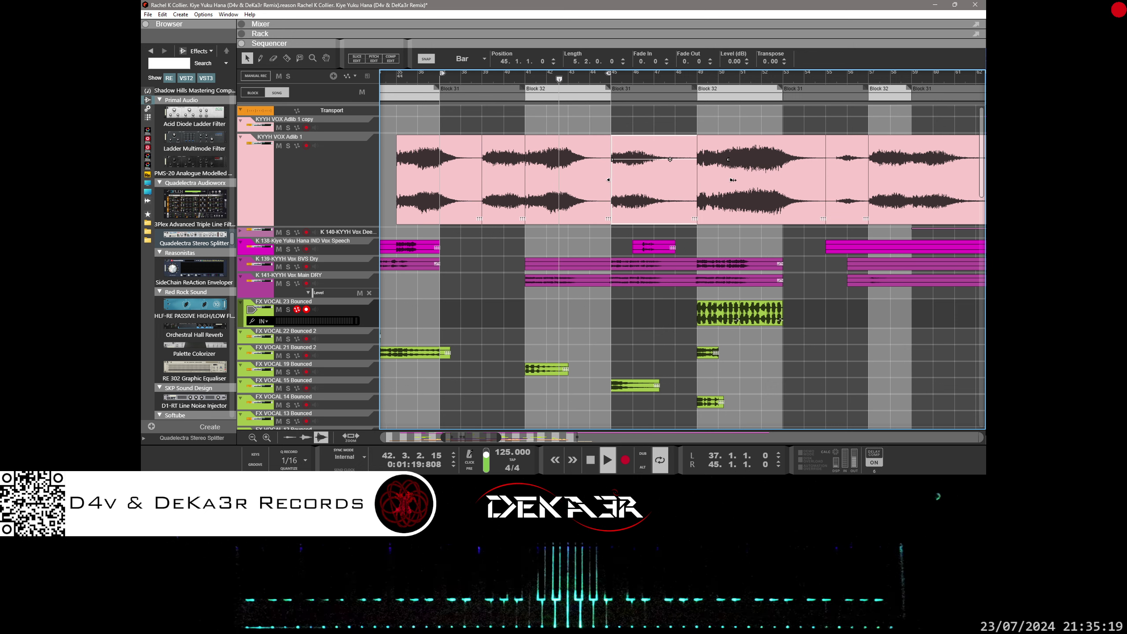
left_click(822, 189)
left_click(851, 183)
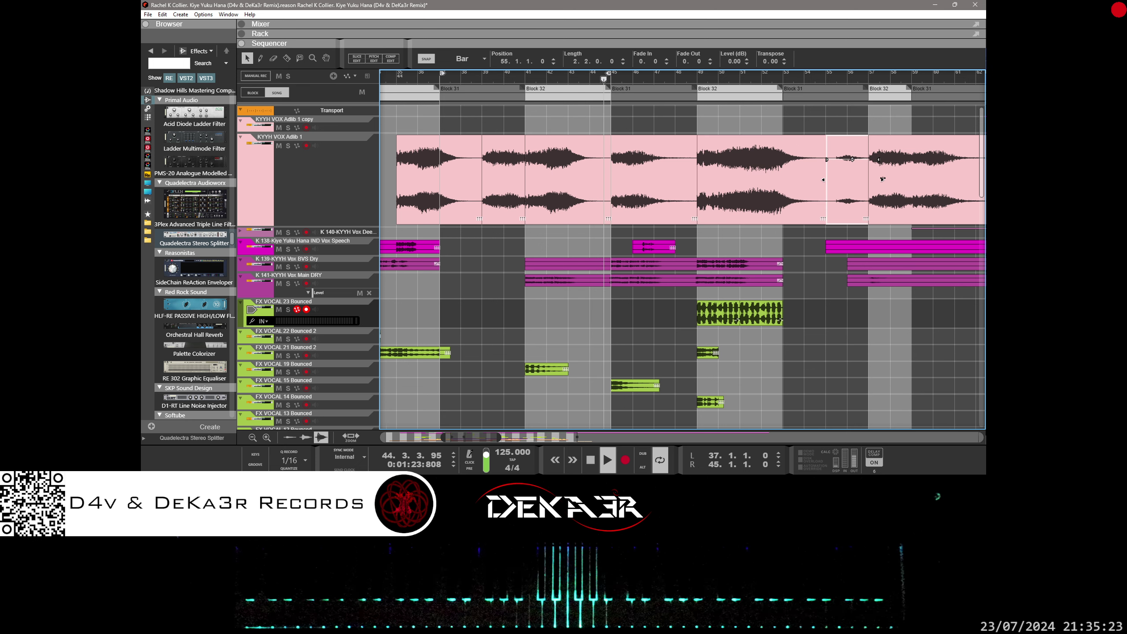
mouse_move(868, 181)
left_mouse_down()
mouse_move(847, 181)
mouse_move(860, 179)
left_mouse_up()
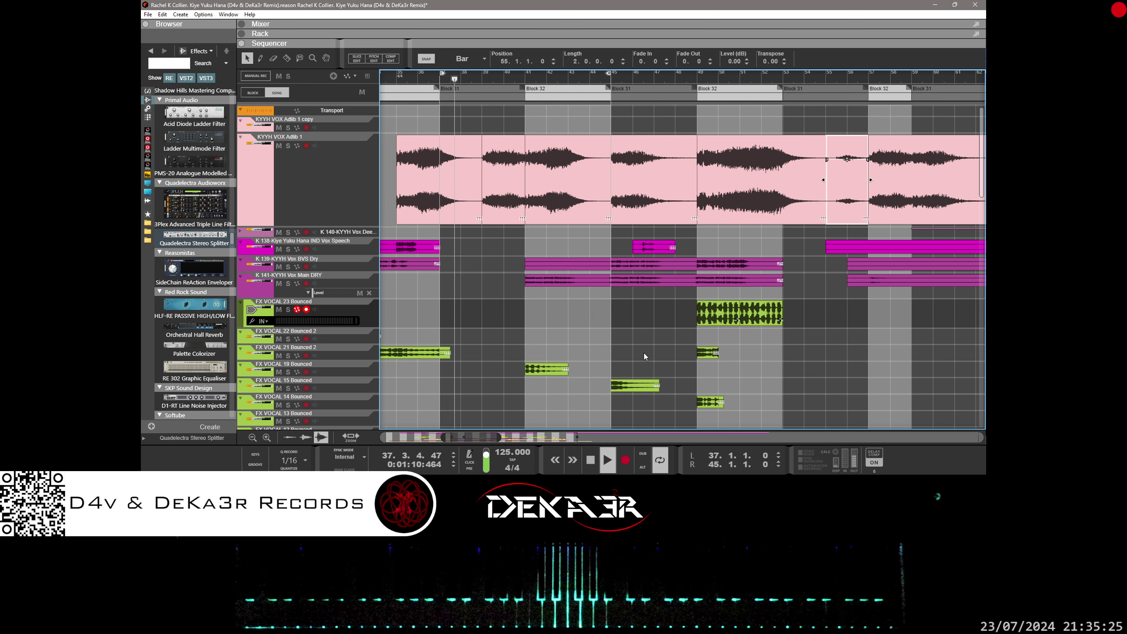
left_click_drag(468, 441, 489, 440)
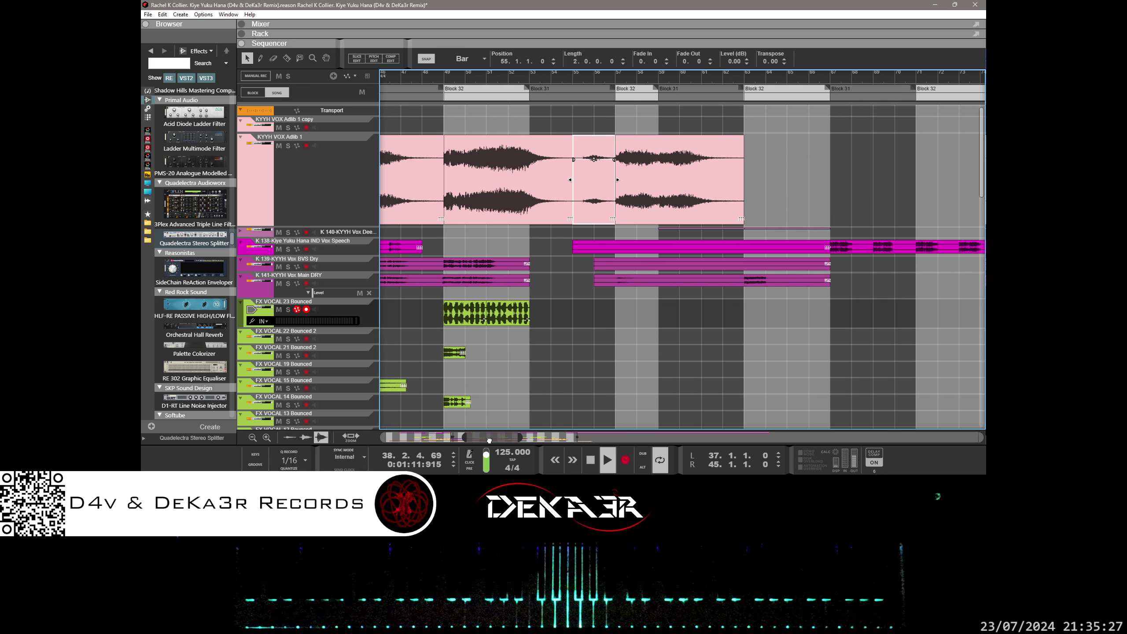
left_click(666, 187)
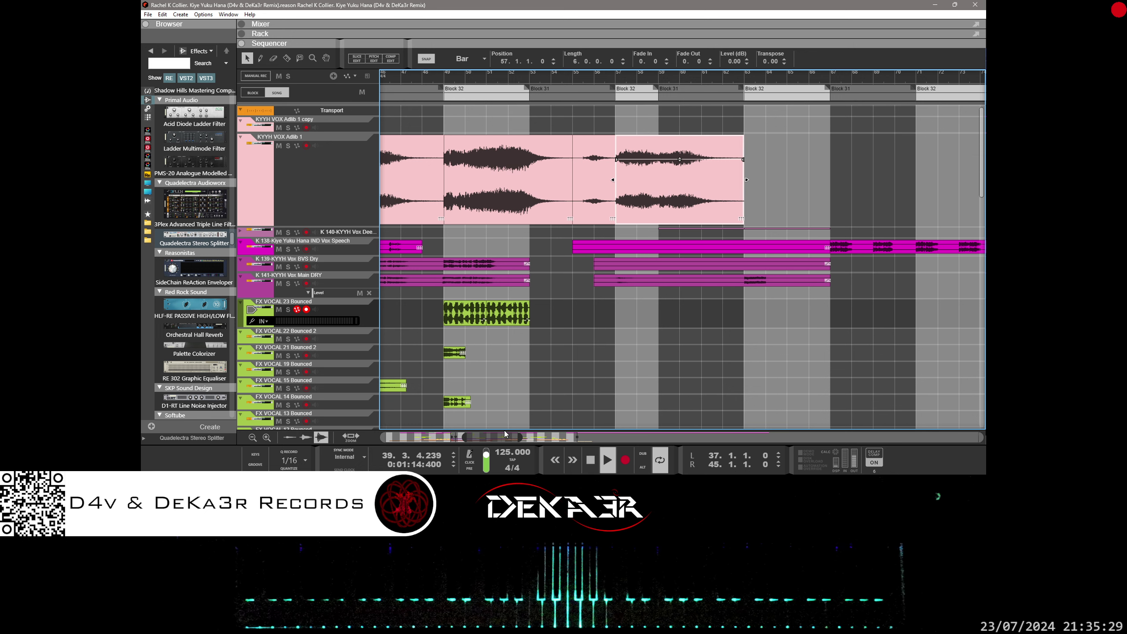
Select the KYYH VOX Adlib 1 track and reveal its device in the Rack above the sequencer.
left_click_drag(496, 437, 474, 437)
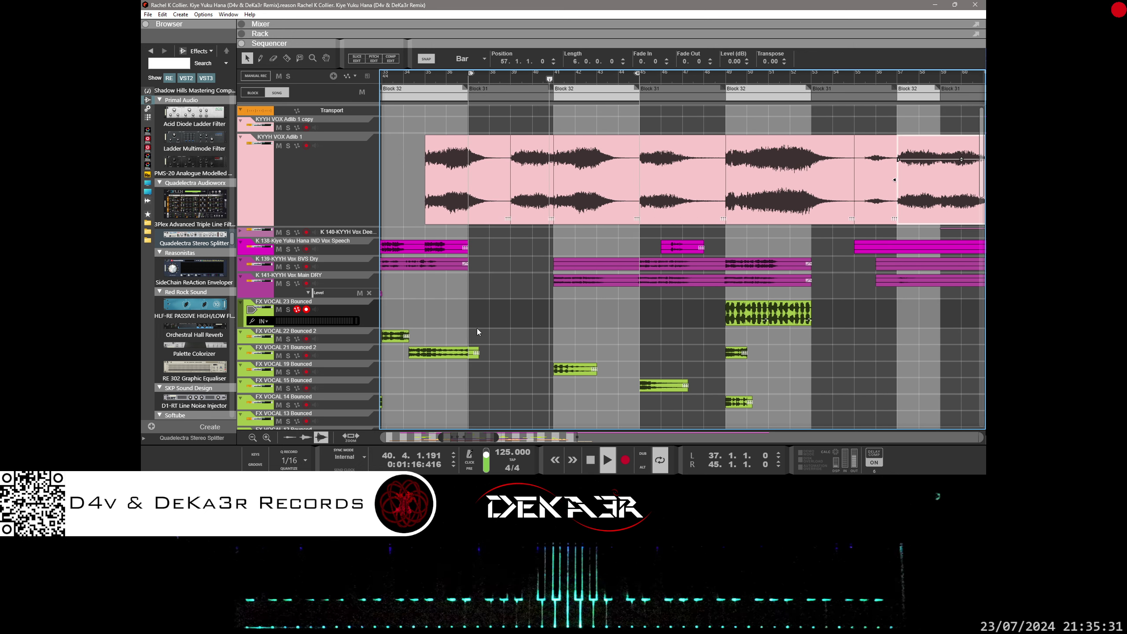
left_click(318, 181)
left_click_drag(374, 43, 374, 174)
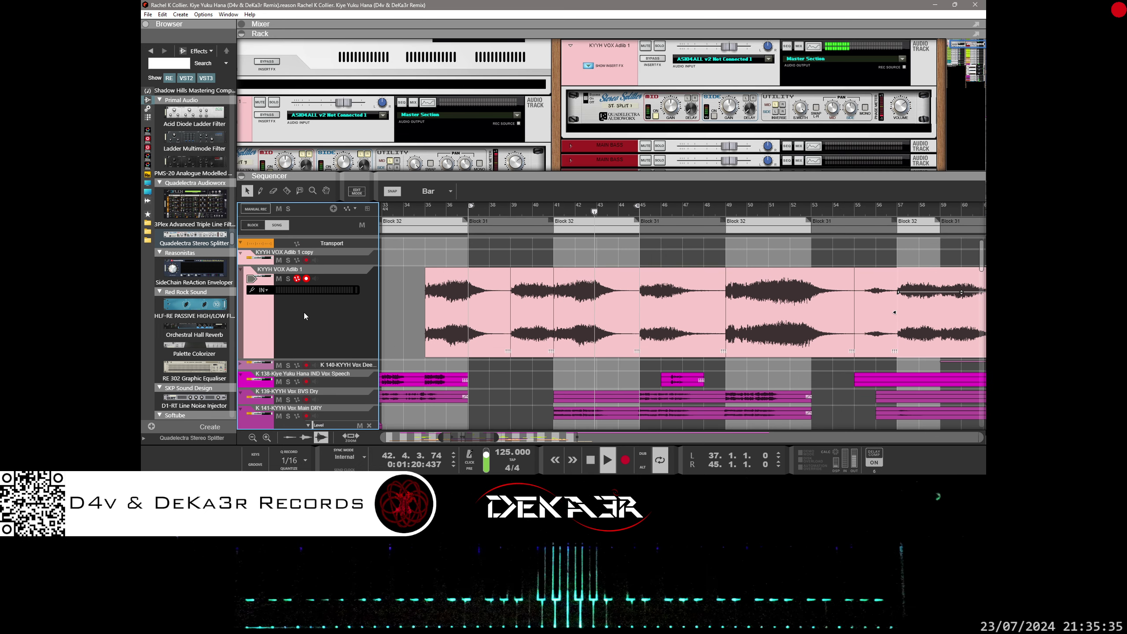
Undo a trial change of the KYYH VOX Adlib 1 level fader and create an automation lane for it.
left_click_drag(731, 48, 749, 49)
key("ctrl+z")
right_click(732, 47)
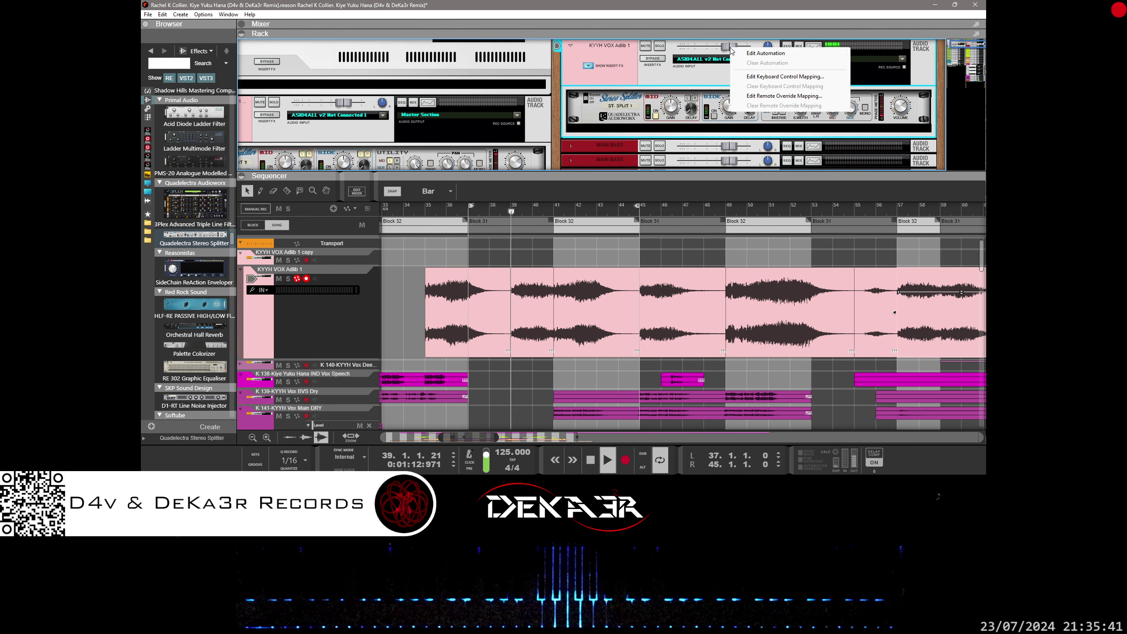
left_click(741, 53)
Draw a level automation clip from bar 39 to bar 45 on KYYH VOX Adlib 1 and open it for editing.
scroll(515, 351, "down", 4)
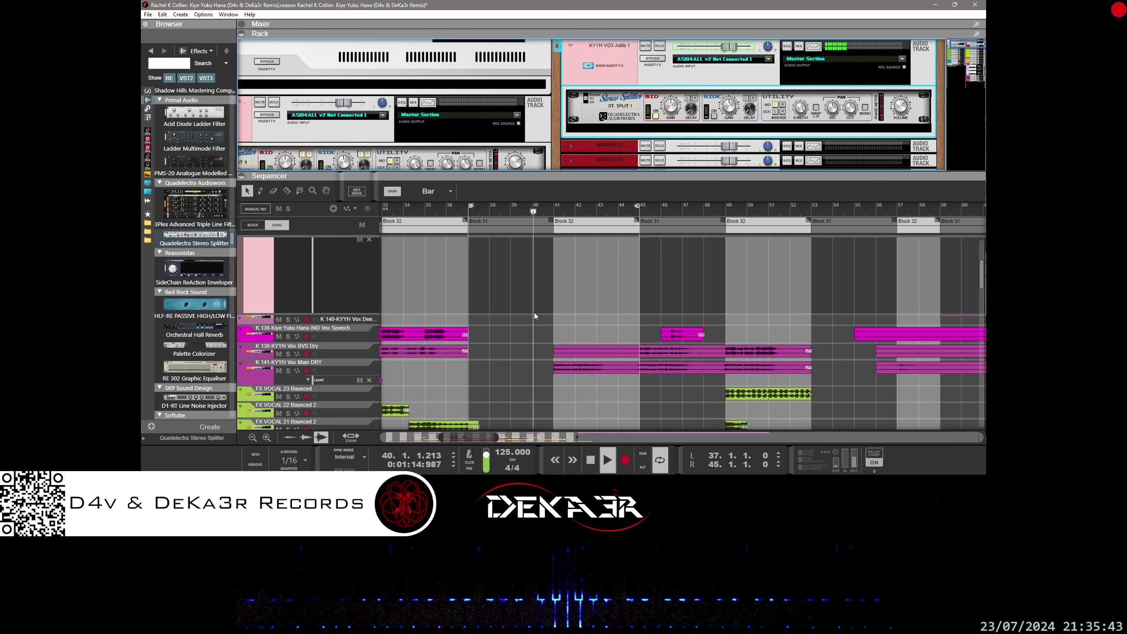
scroll(533, 312, "up", 2)
left_click_drag(511, 336, 627, 326)
double_click(627, 327)
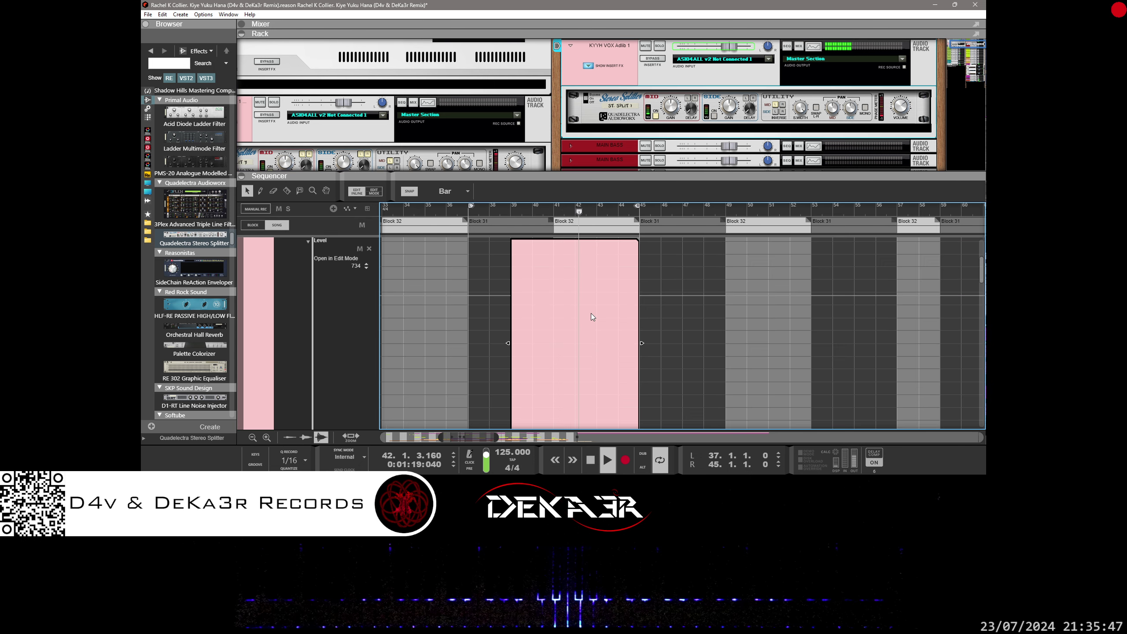
Add a level point of 886 at bar 41 in the automation clip and play from bar 35.
double_click(552, 278)
scroll(554, 279, "up", 2)
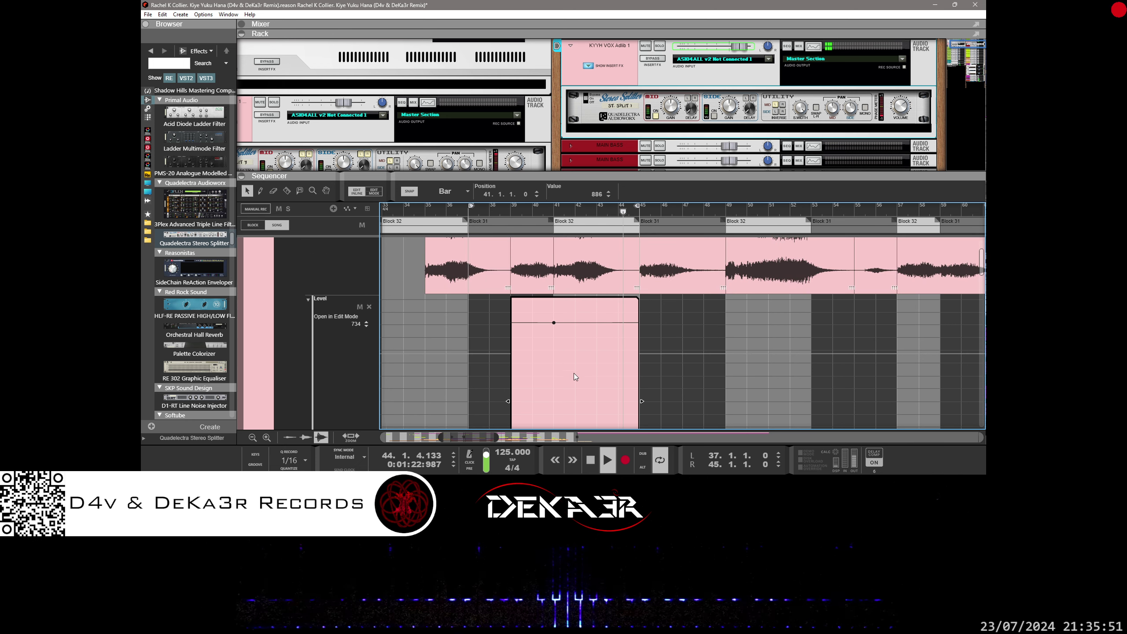
scroll(574, 373, "up", 2)
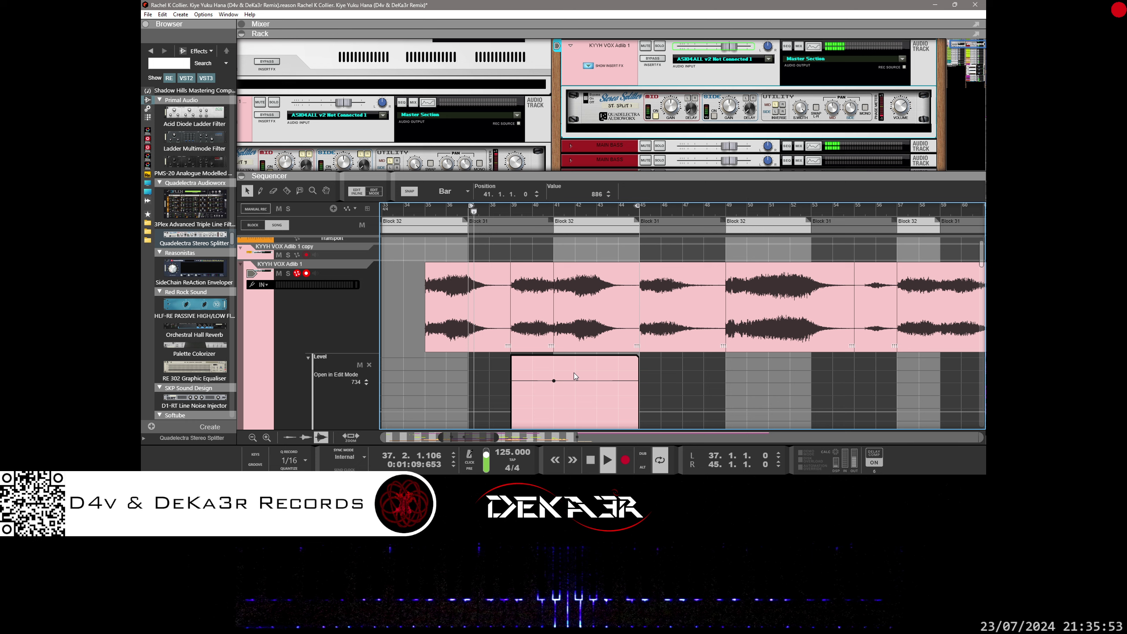
left_click(428, 211)
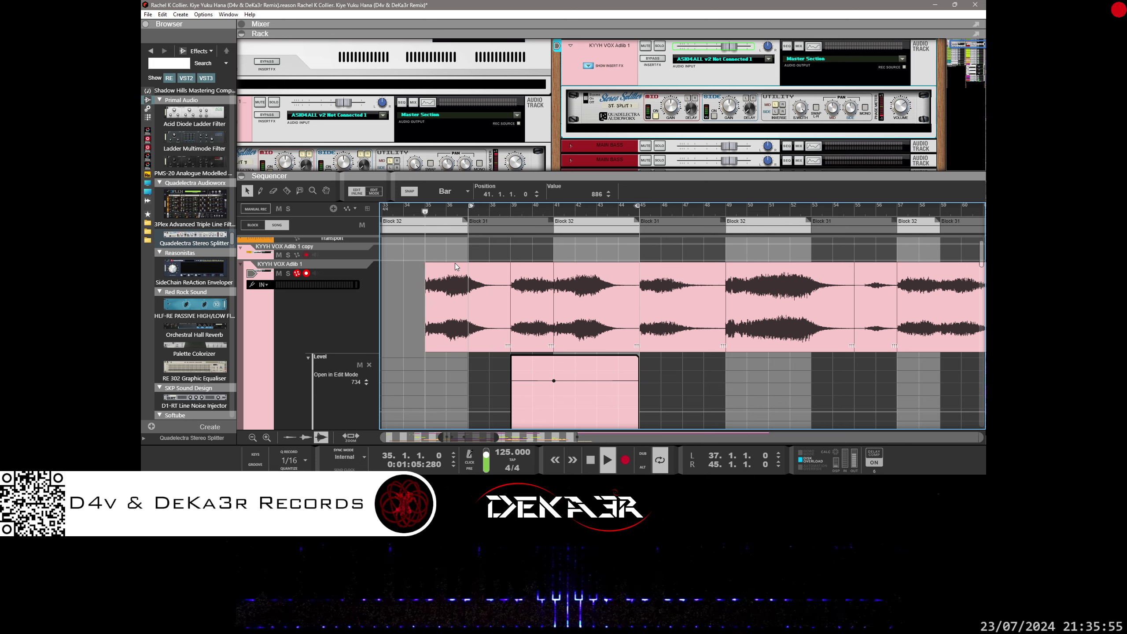
Raise the adlib level automation to 974 up to bar 41, with a drop to 924 from bar 41 onward.
scroll(457, 267, "down", 2)
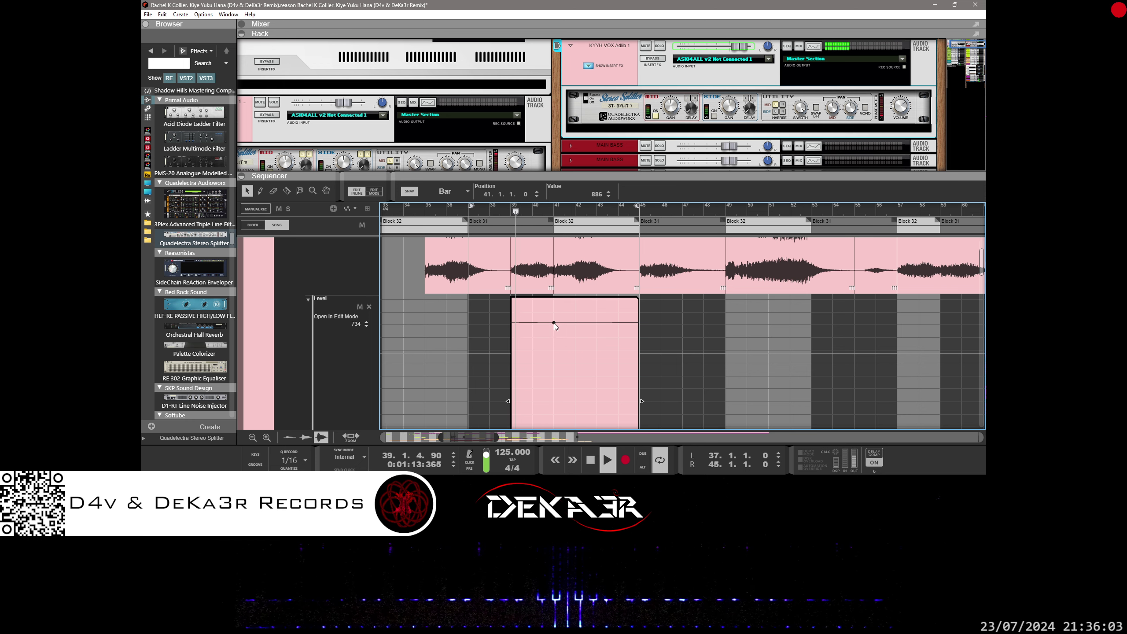
left_click_drag(554, 322, 554, 305)
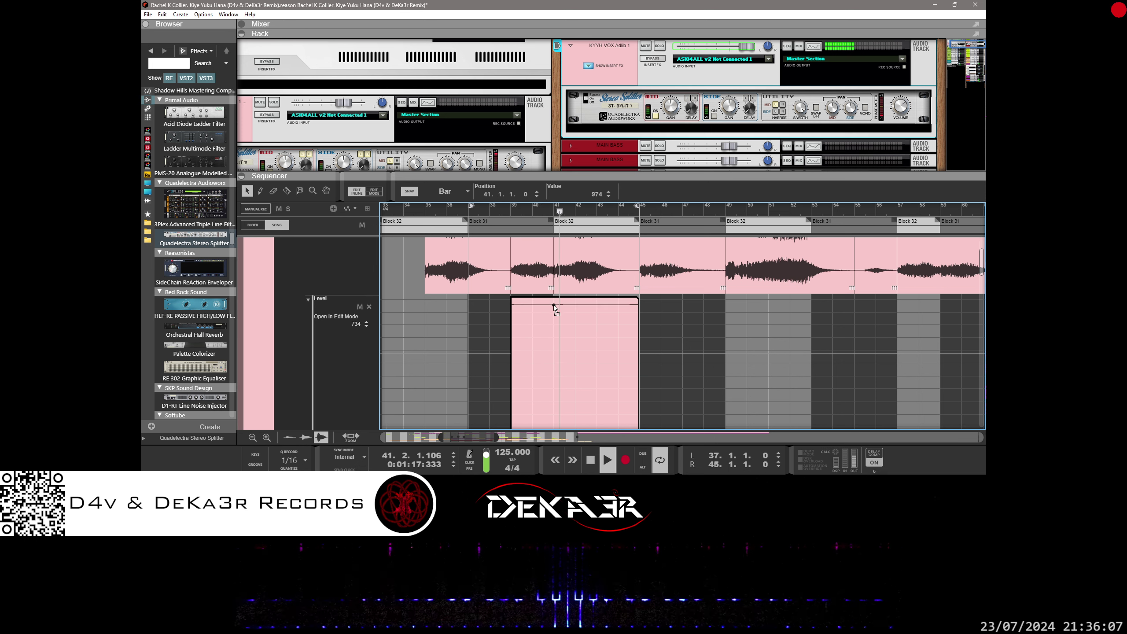
left_click_drag(583, 347, 548, 315)
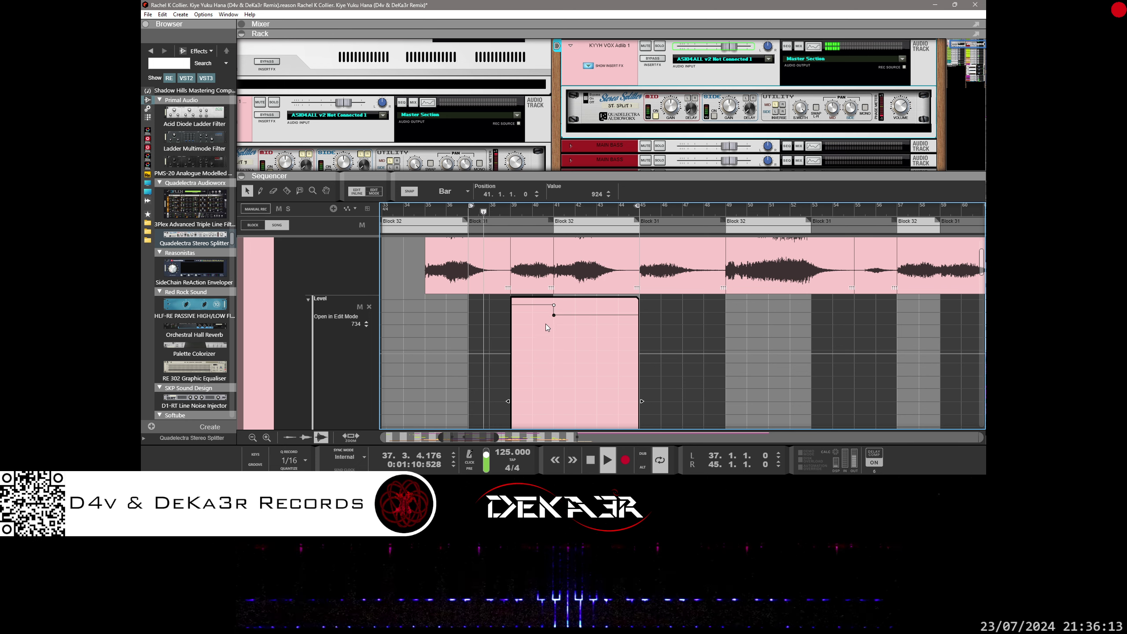
Raise the bar 41 level point to 1000 in the adlib automation clip and delete the point.
left_click_drag(554, 305, 554, 301)
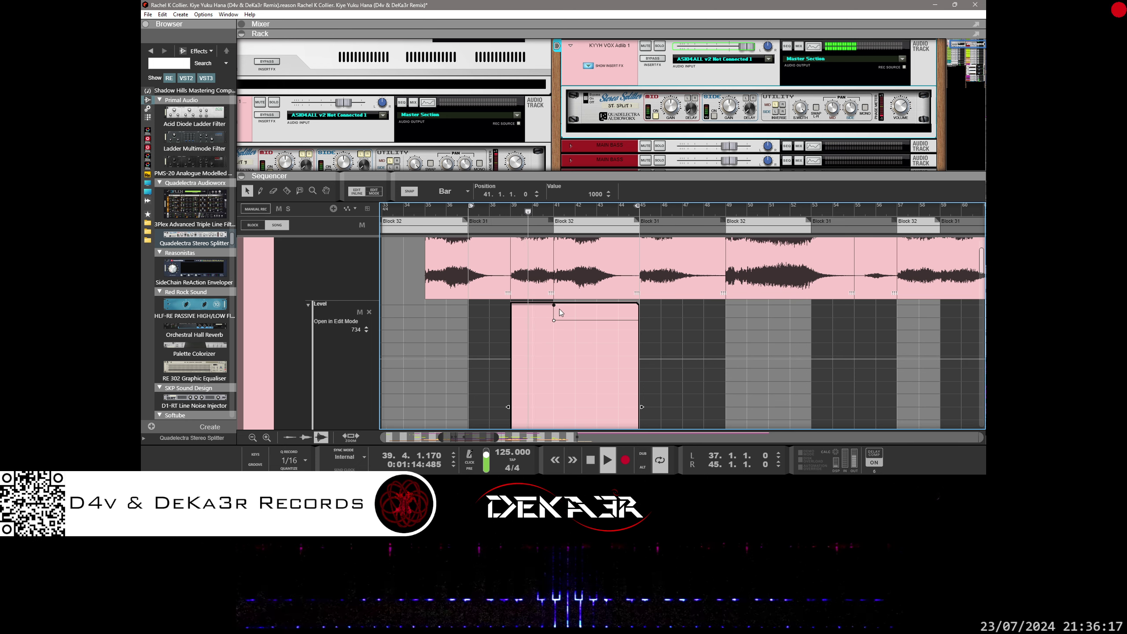
left_click(559, 308)
left_click(554, 306)
key("Delete")
Raise the clip level of the KYYH VOX Adlib 1 audio clip at bar 39 to 6.14 dB.
scroll(582, 316, "up", 2)
left_click(538, 299)
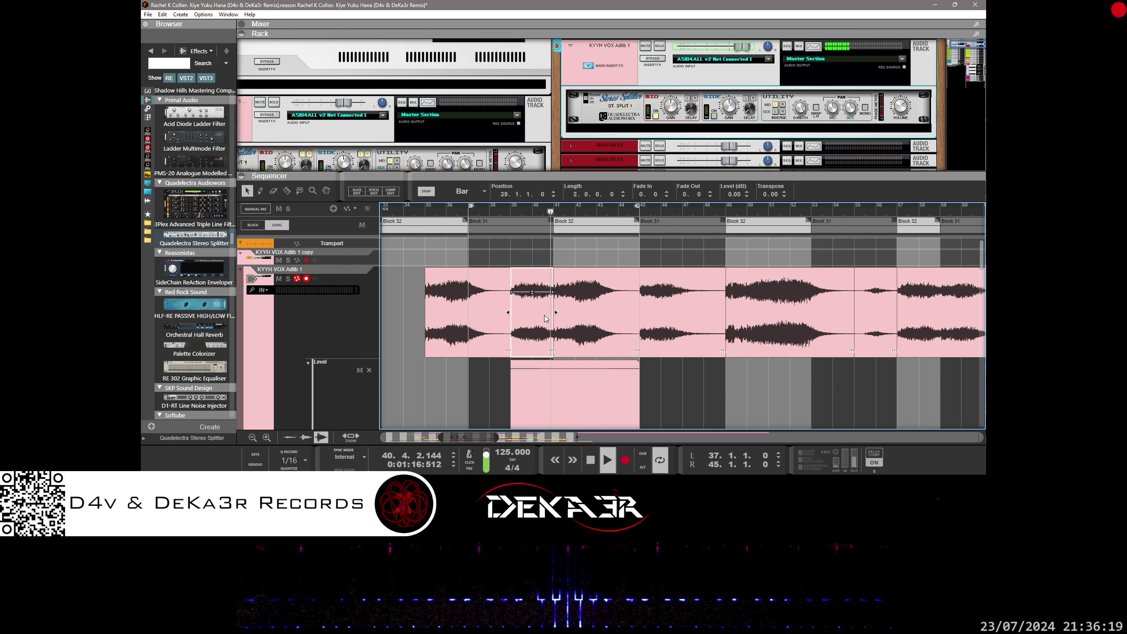
left_click_drag(532, 293, 540, 272)
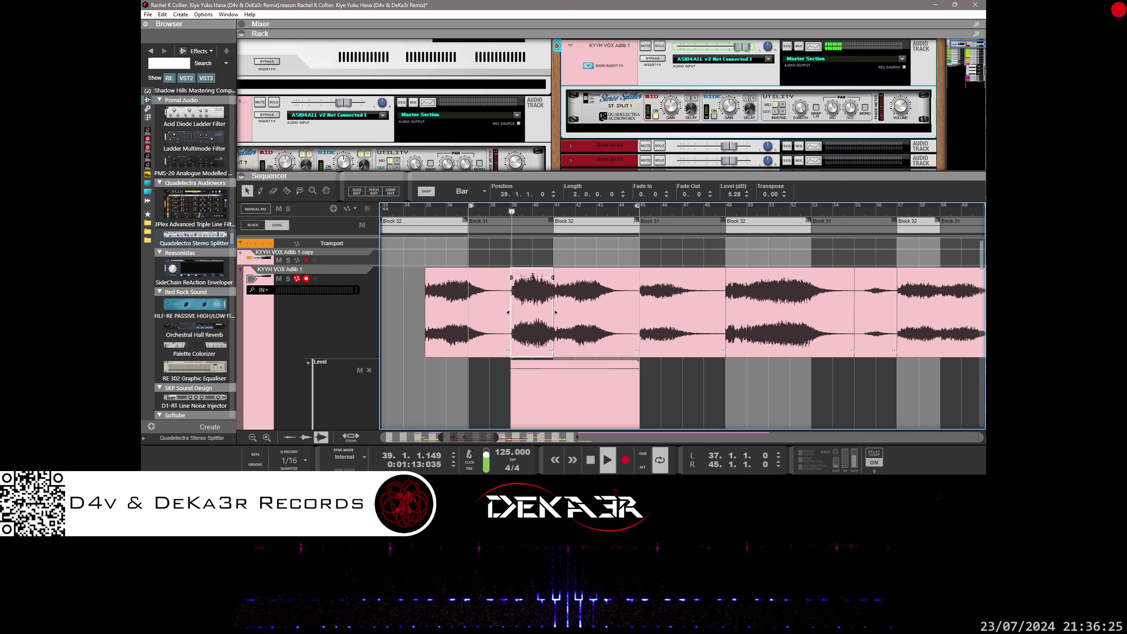
left_click_drag(532, 277, 535, 270)
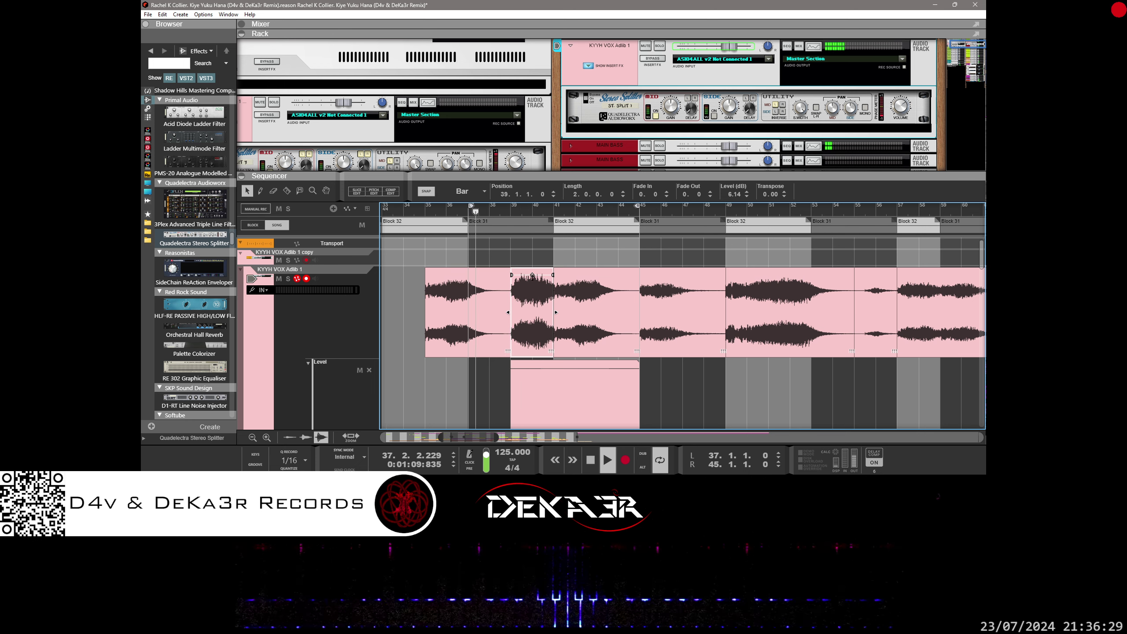
Start the loop at bar 39 and set the bar 39 adlib clip's level to 5.72 dB.
left_click_drag(502, 205, 513, 208)
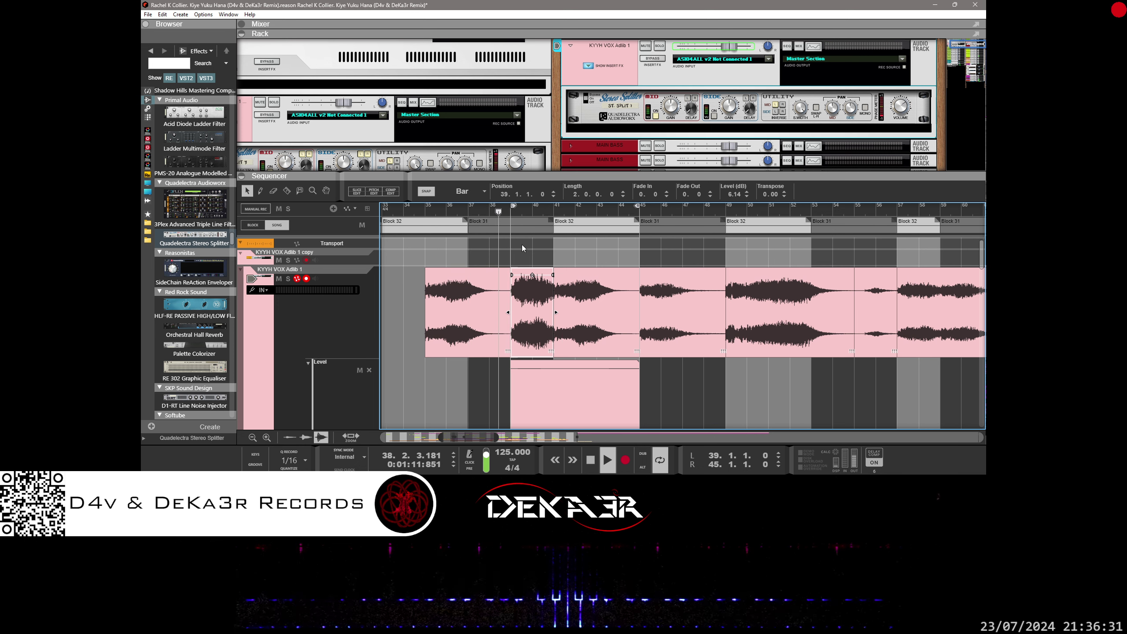
left_click_drag(532, 276, 532, 274)
left_click(533, 261)
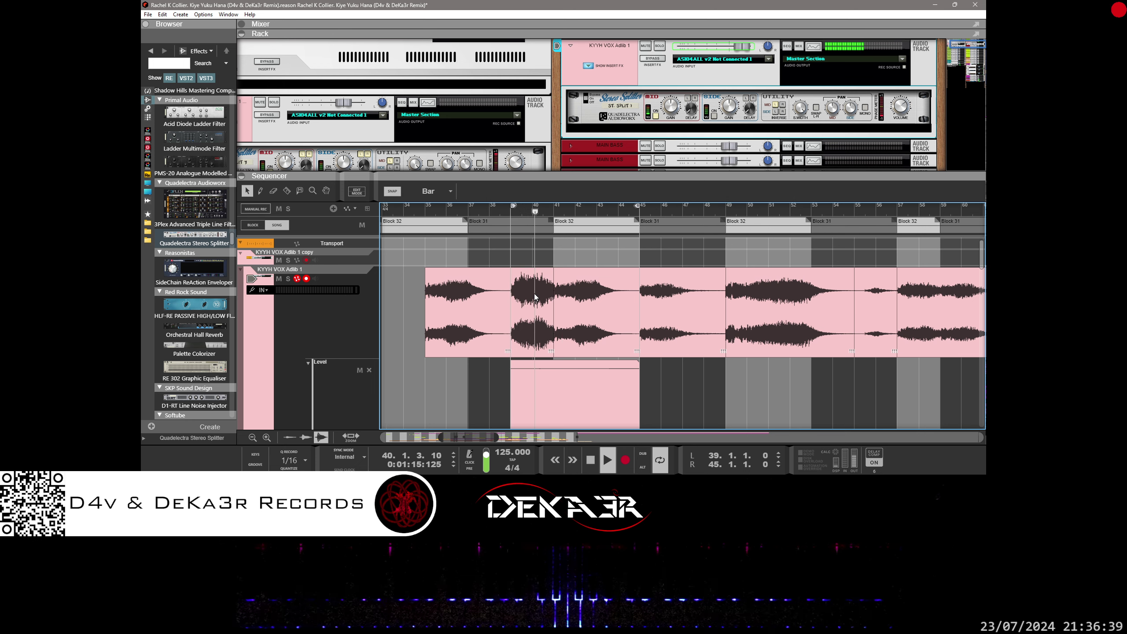
left_click(535, 276)
key("alt+Left")
left_click_drag(532, 274, 534, 275)
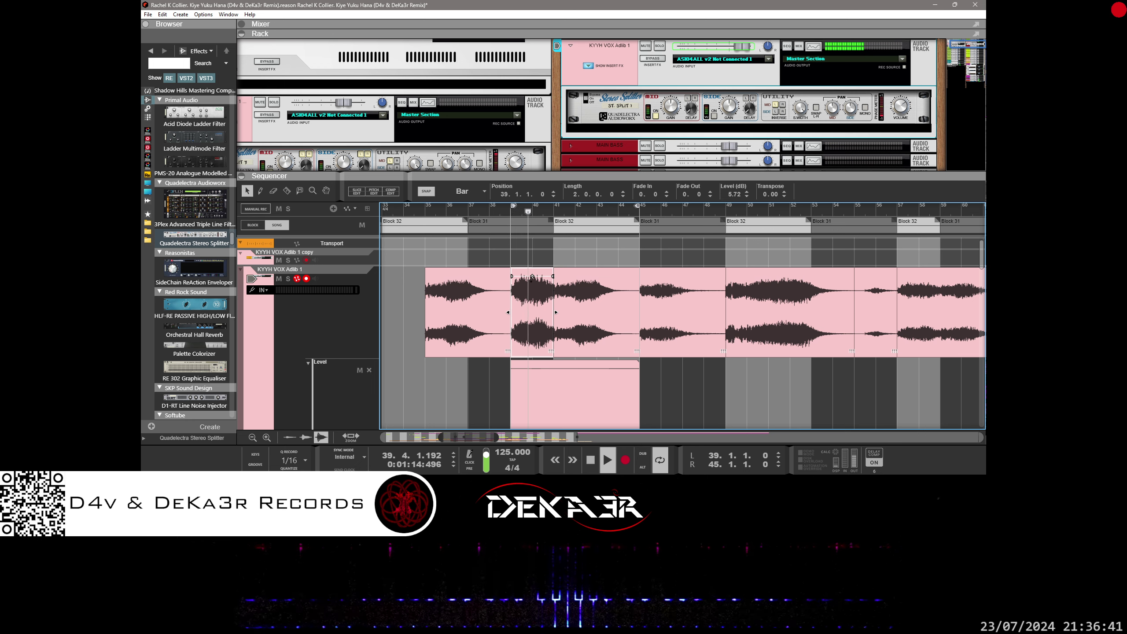
End the loop at bar 41 and lower the bar 39 adlib clip's level to 3.48 dB.
key("space")
left_click_drag(637, 206, 554, 210)
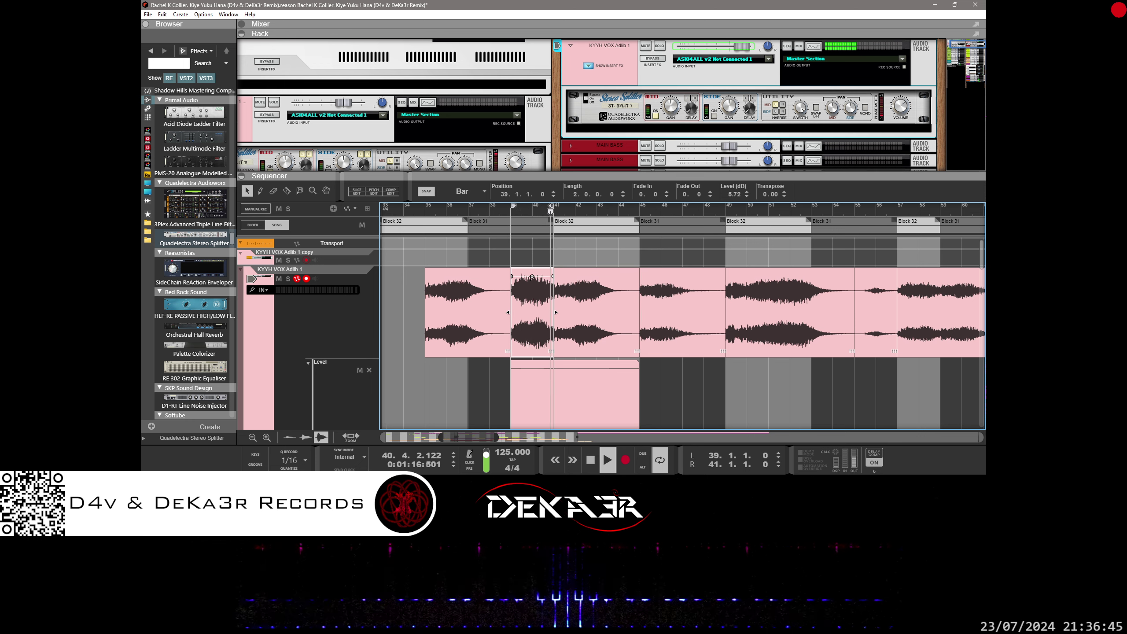
left_click_drag(532, 277, 532, 284)
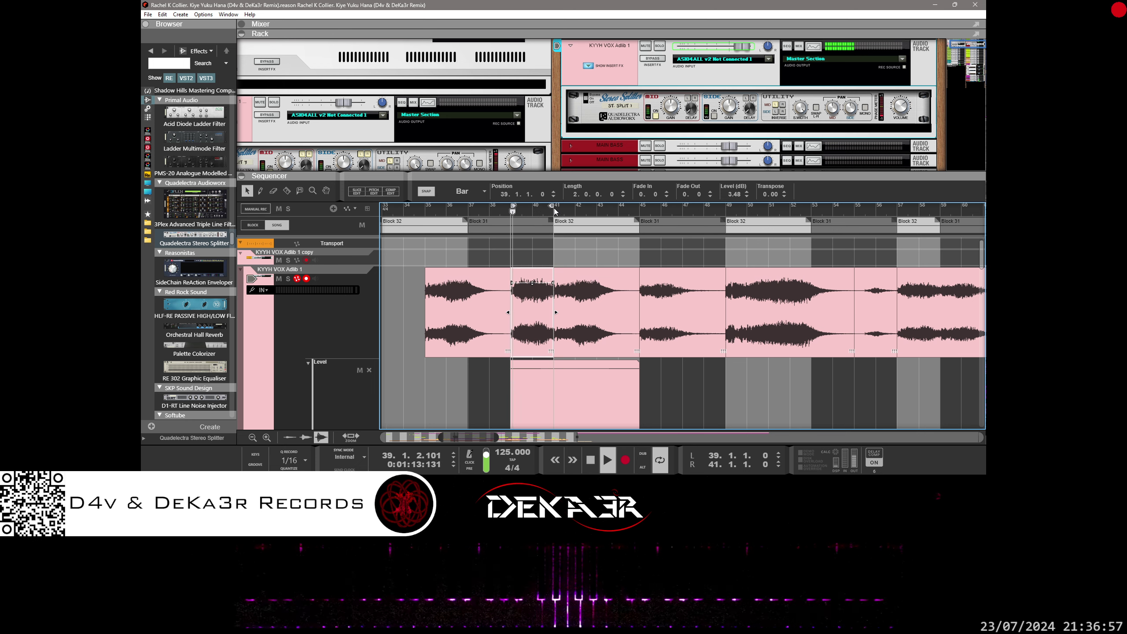
Loop bars 41 to 45 and set the level of the adlib clip starting at bar 41 to 2.70 dB.
left_click_drag(552, 207, 639, 207)
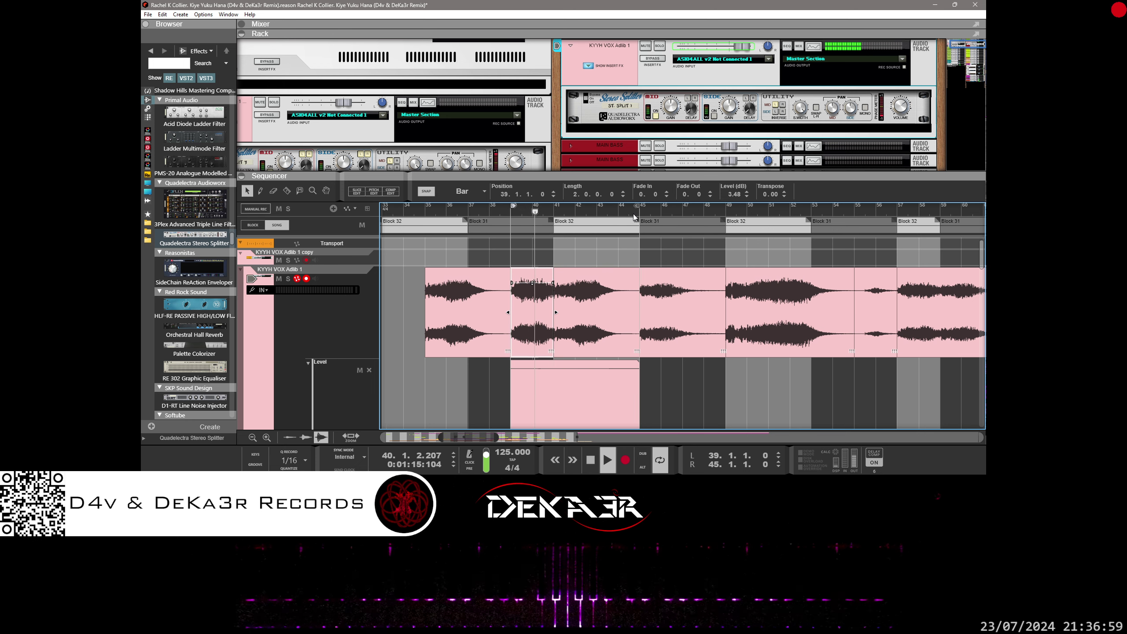
left_click_drag(513, 207, 551, 209)
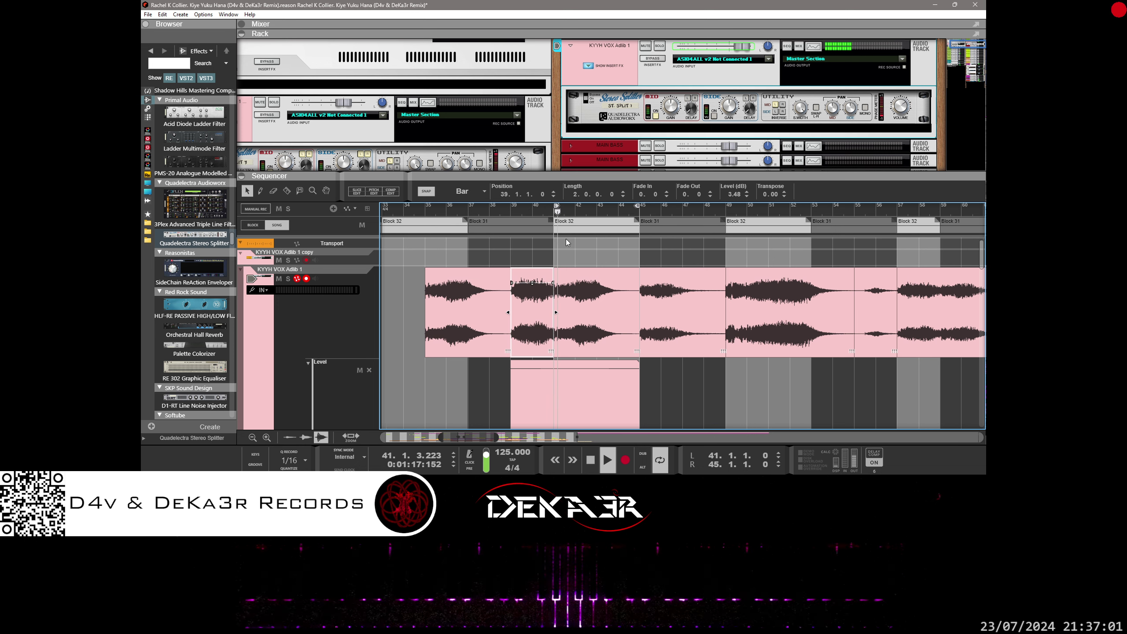
left_click(588, 299)
left_click_drag(597, 291, 598, 285)
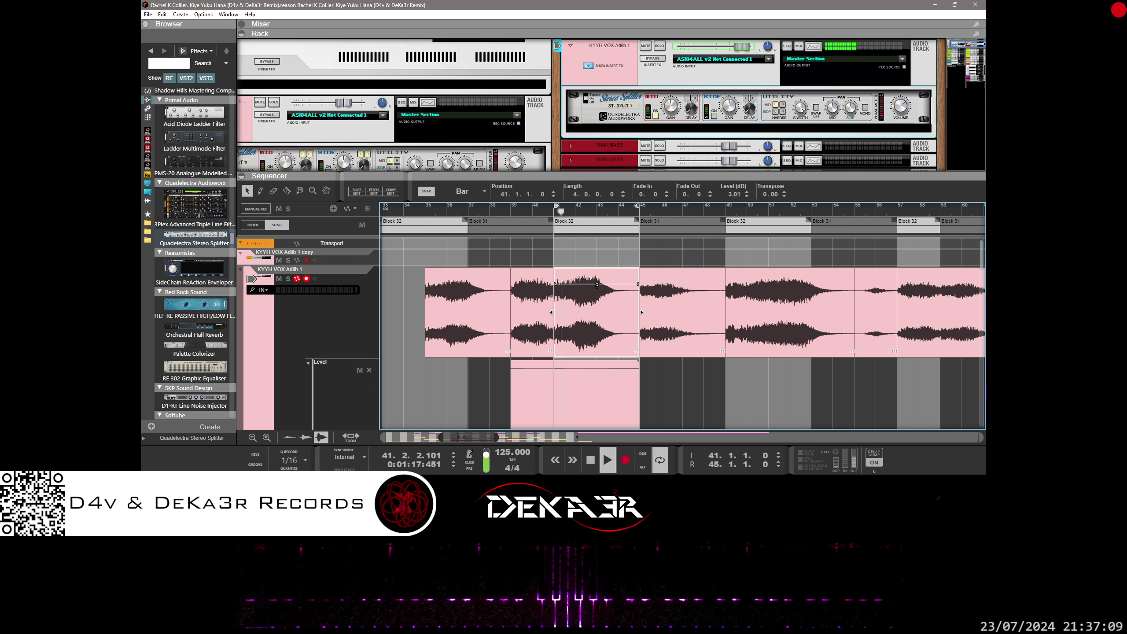
left_click_drag(598, 285, 597, 287)
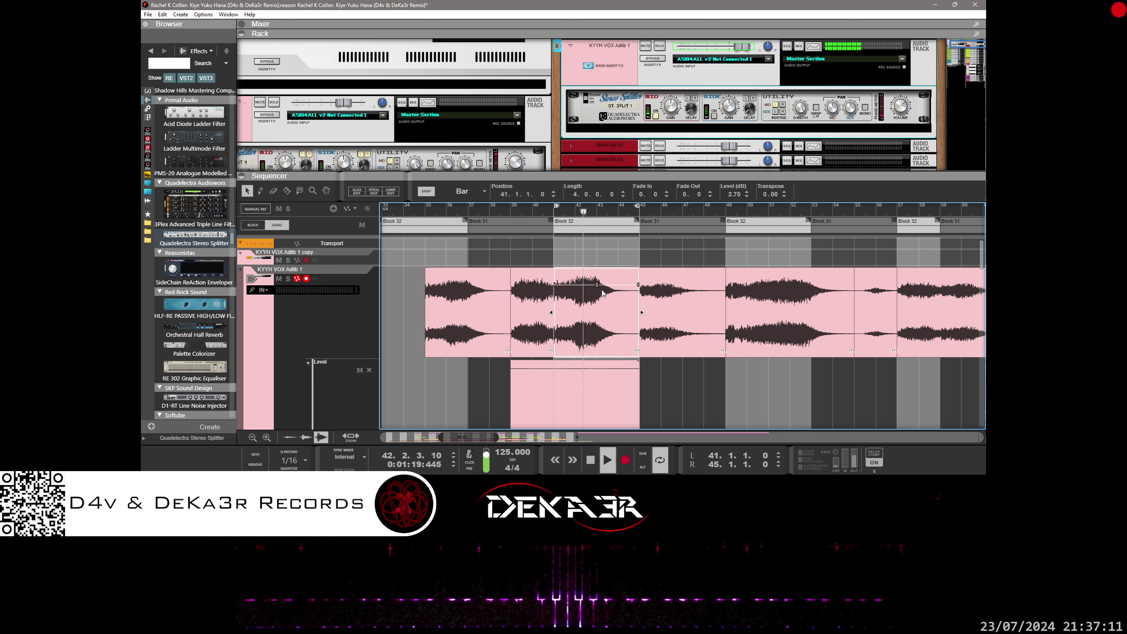
Set the loop range to bars 40 to 42, across the join between the two adjusted adlib clips.
left_click(546, 207, "ctrl")
left_click_drag(546, 207, 552, 208)
left_click(552, 210)
left_click(541, 208)
left_click(541, 208)
left_click_drag(556, 207, 539, 205)
left_click(574, 209, "alt")
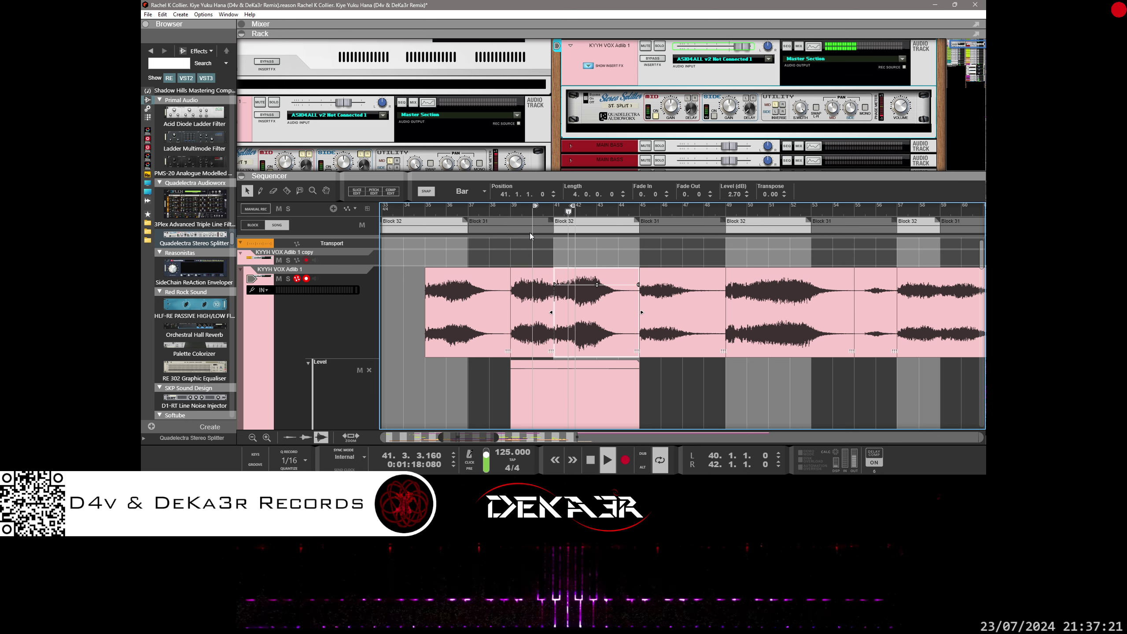